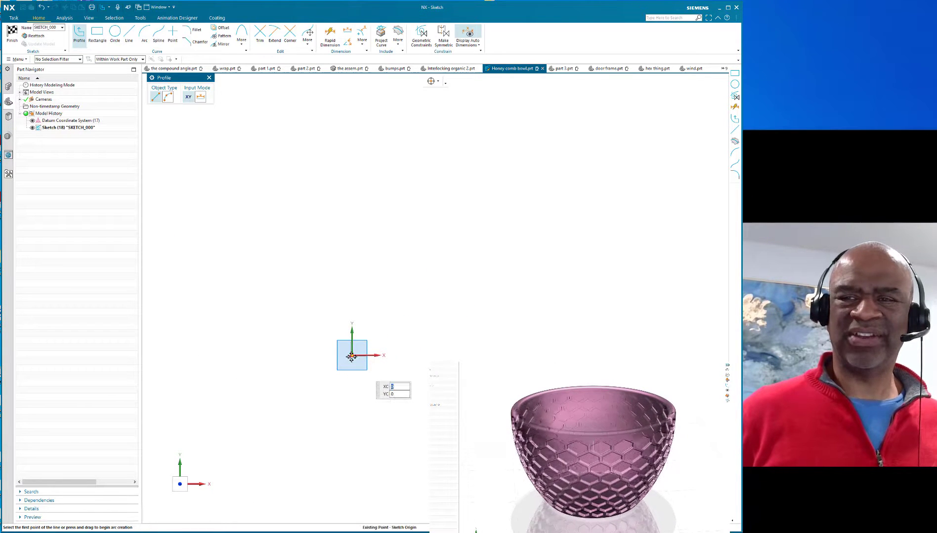
# Step: Sketch a vertical line about 147 mm long upward from the sketch origin
pyautogui.click(350, 356)
pyautogui.click(352, 136)
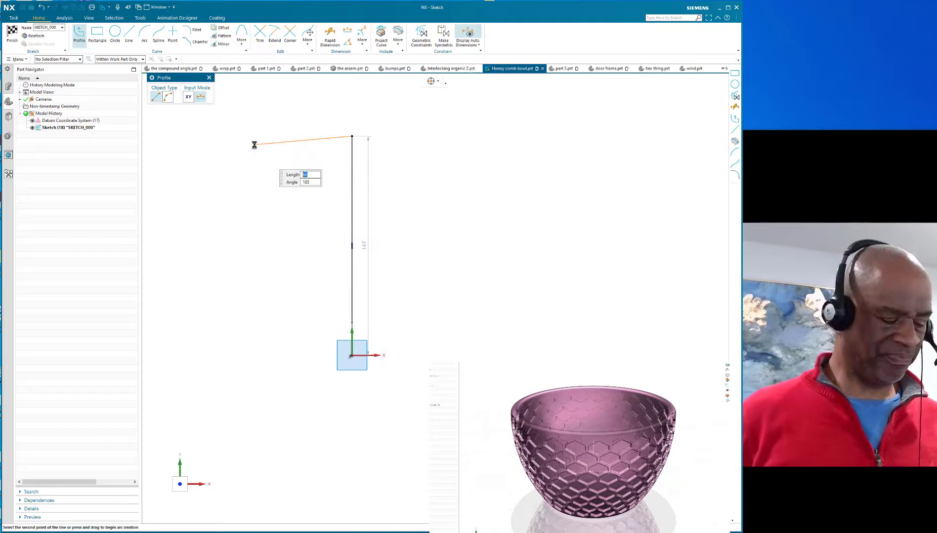
pyautogui.press('Escape')
pyautogui.press('Escape')
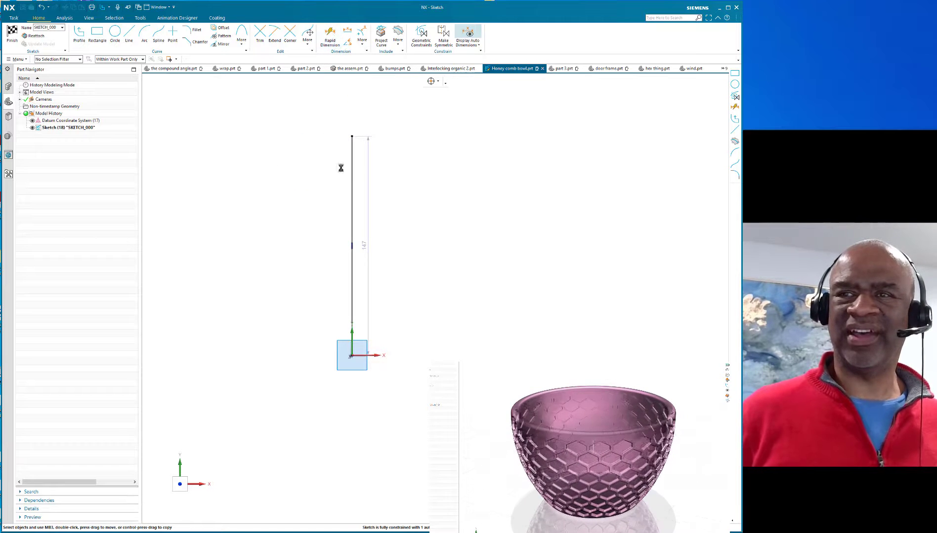
# Step: Add a driving dimension to the vertical line and set its length to 6 in
pyautogui.press('d')
pyautogui.click(351, 178)
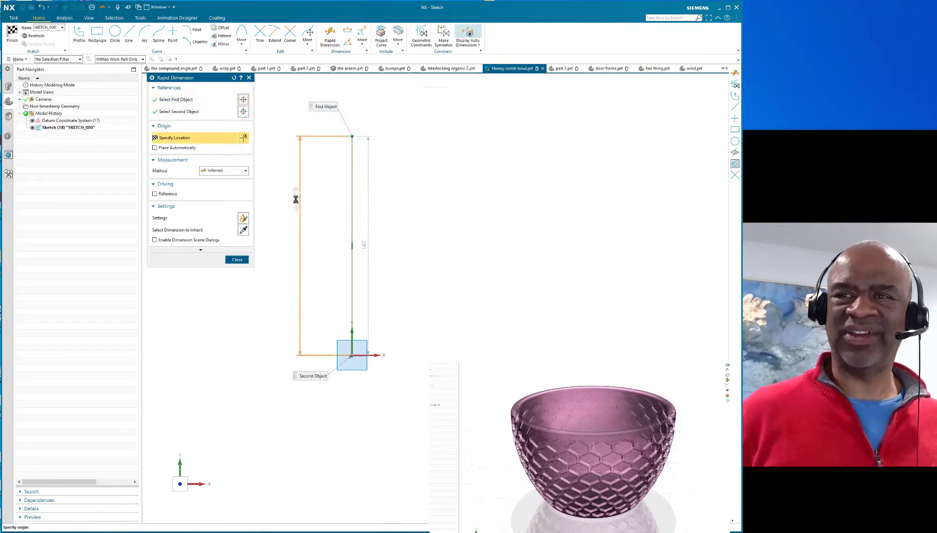
pyautogui.click(288, 242)
pyautogui.write('6in')
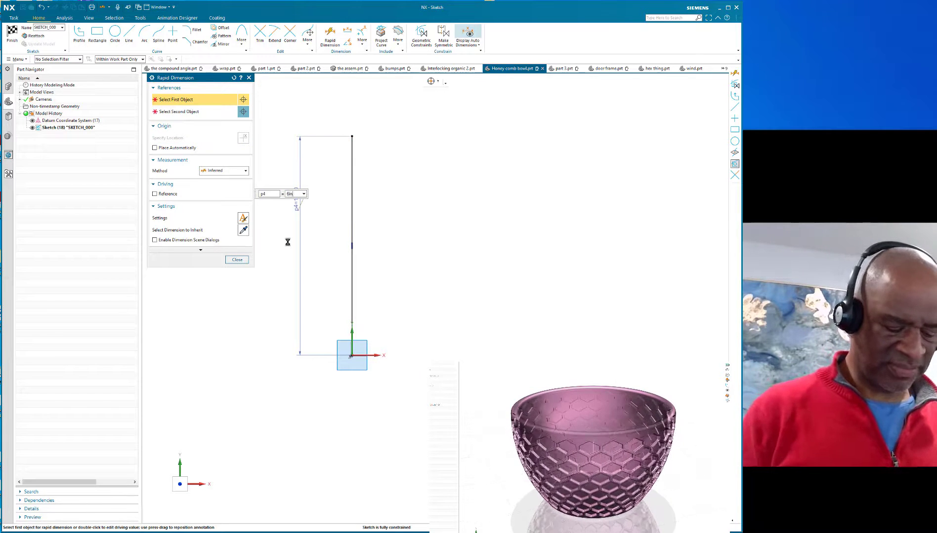
pyautogui.press('Return')
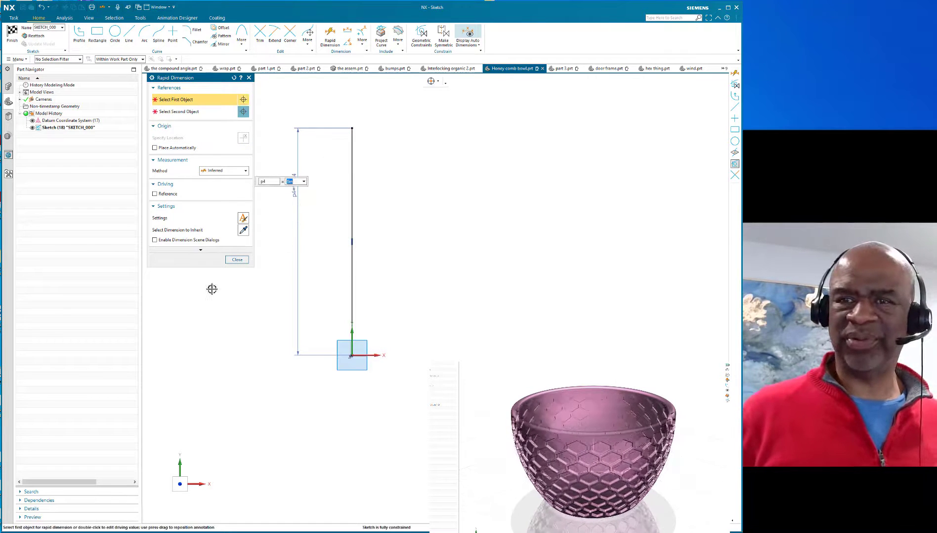
pyautogui.click(236, 260)
# Step: Draw a 66 mm horizontal line from the sketch origin along the X axis as the bowl's base
pyautogui.click(128, 34)
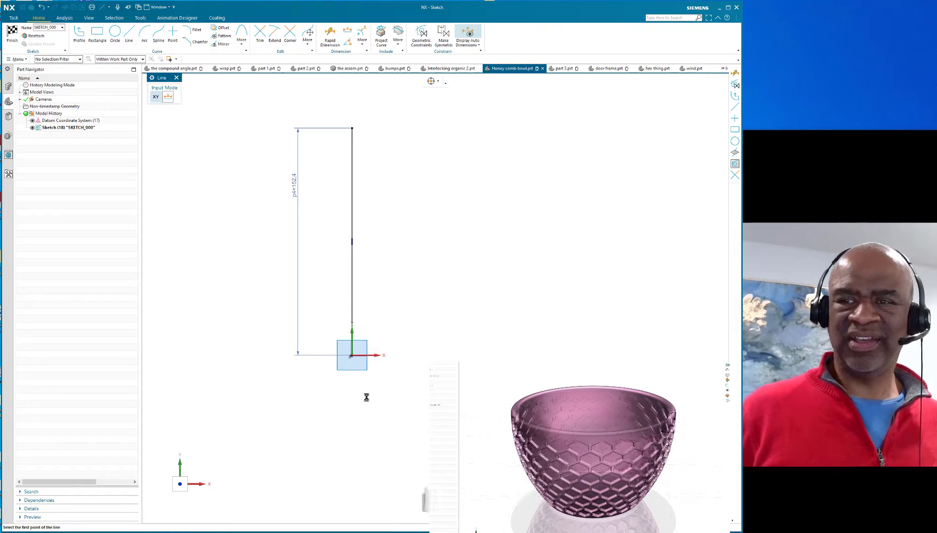
pyautogui.click(351, 354)
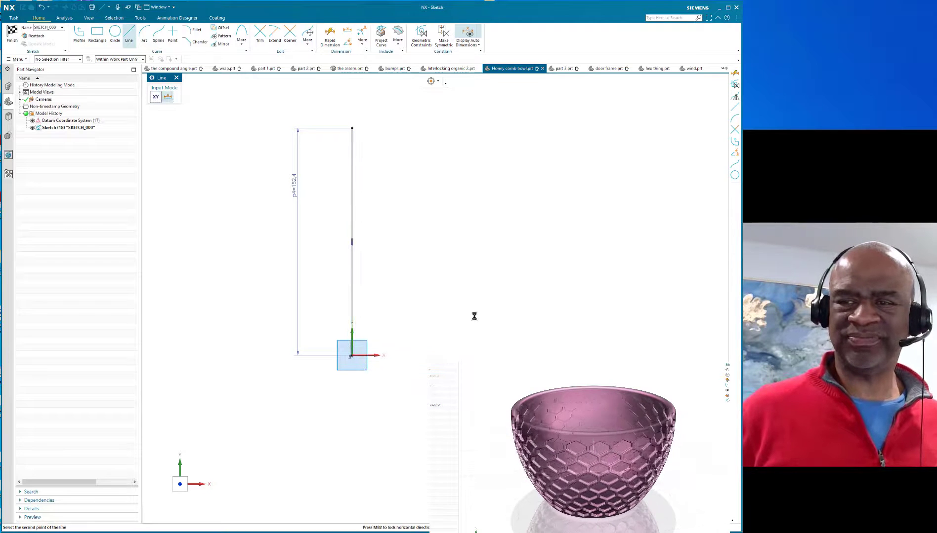
pyautogui.write('66')
pyautogui.press('Return')
pyautogui.press('Escape')
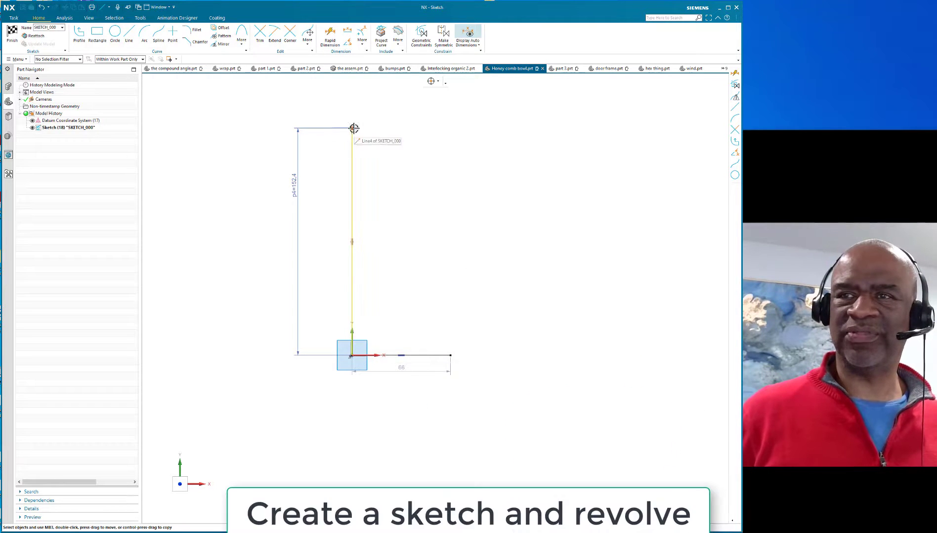
# Step: Draw a horizontal line about 127 mm long from the upper end of the vertical line, along positive X
pyautogui.click(129, 34)
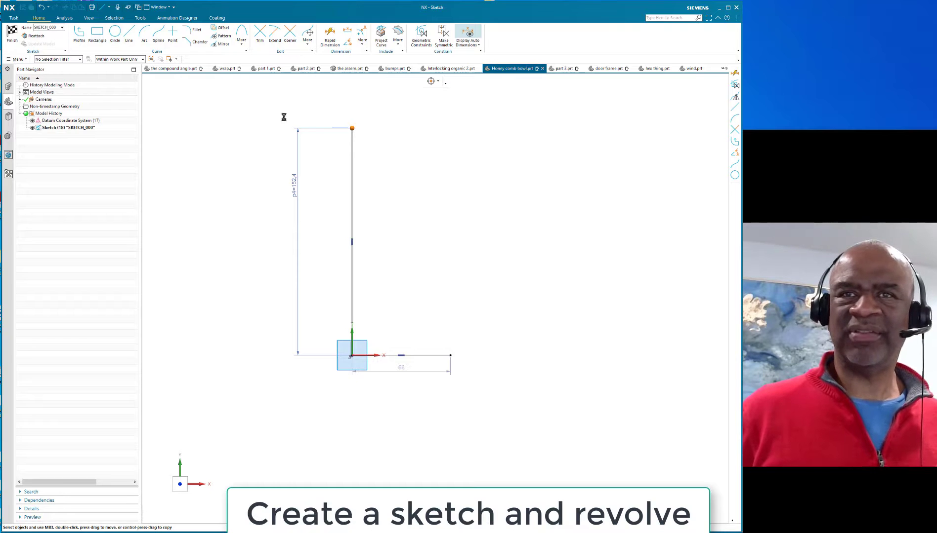
pyautogui.click(351, 128)
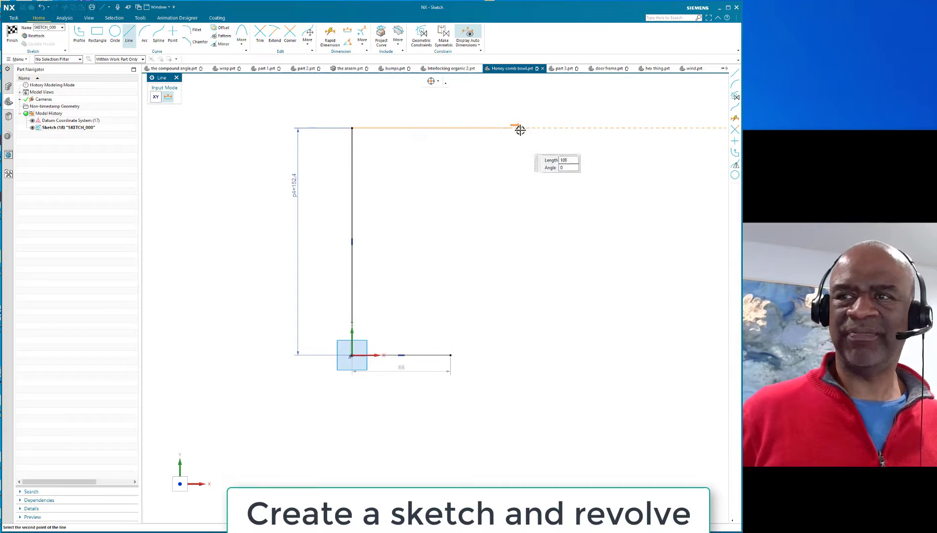
pyautogui.click(541, 128)
pyautogui.press('Escape')
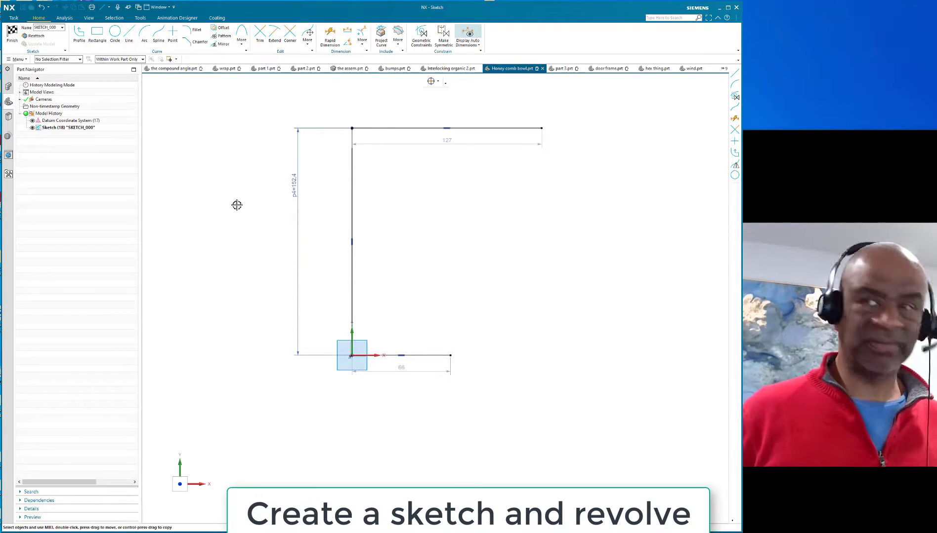
# Step: Close the profile with an outward-bulging arc of about 222 mm radius between the outer ends of the base and upper lines
pyautogui.click(144, 36)
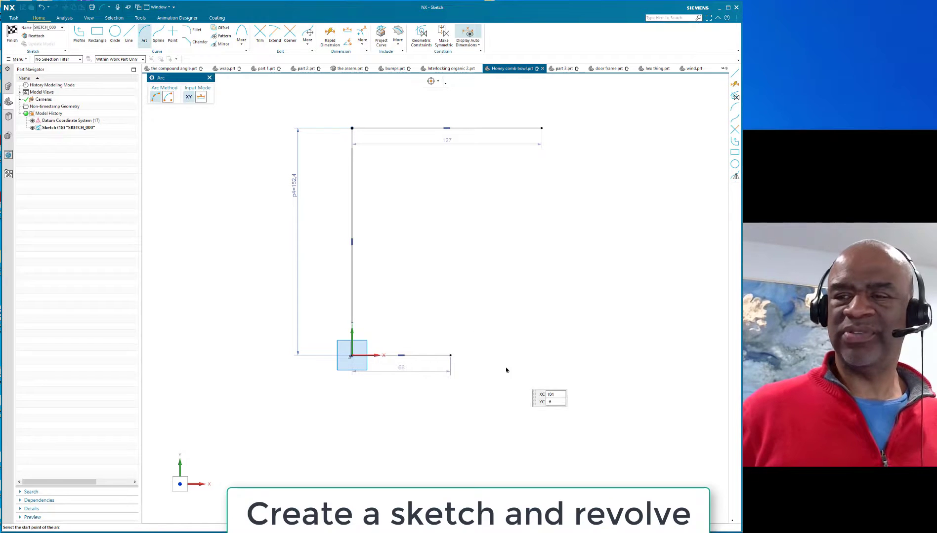
pyautogui.click(450, 355)
pyautogui.click(541, 128)
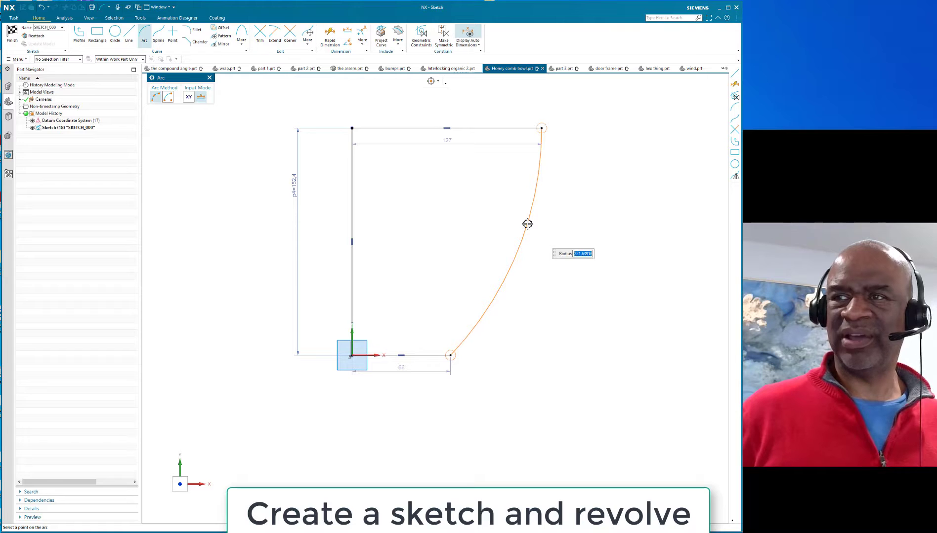
pyautogui.click(527, 224)
pyautogui.press('Escape')
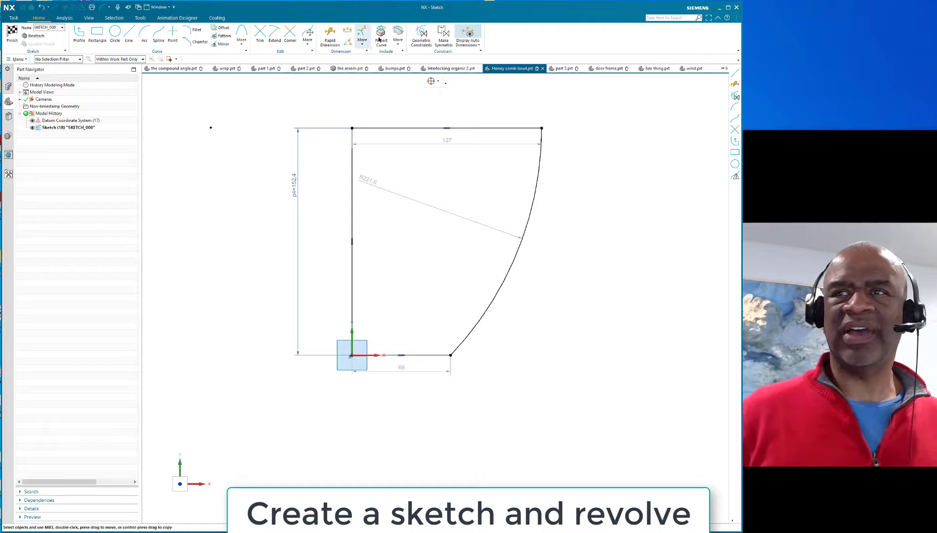
# Step: Add driving dimensions to the upper and base lines, setting the base line's length to 3 in
pyautogui.click(330, 35)
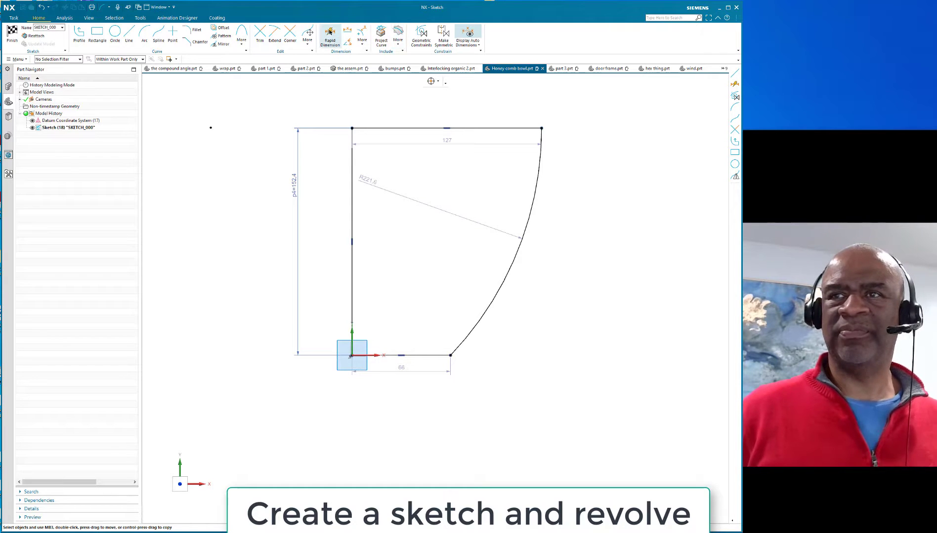
pyautogui.click(406, 128)
pyautogui.click(401, 99)
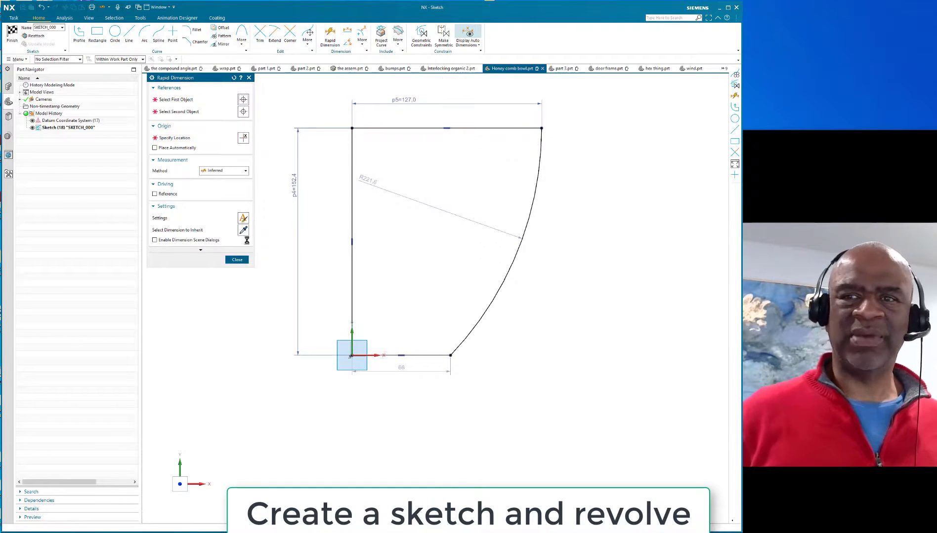
pyautogui.click(428, 356)
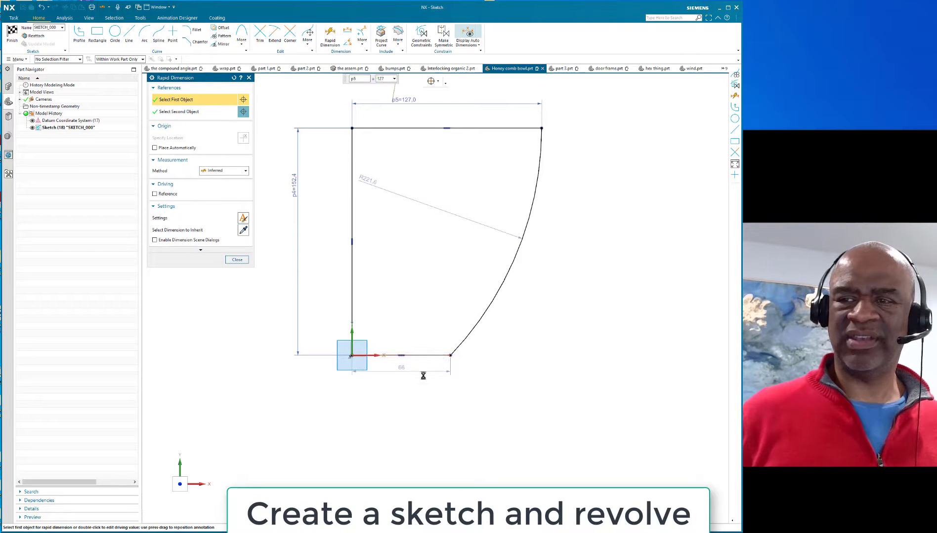
pyautogui.click(390, 419)
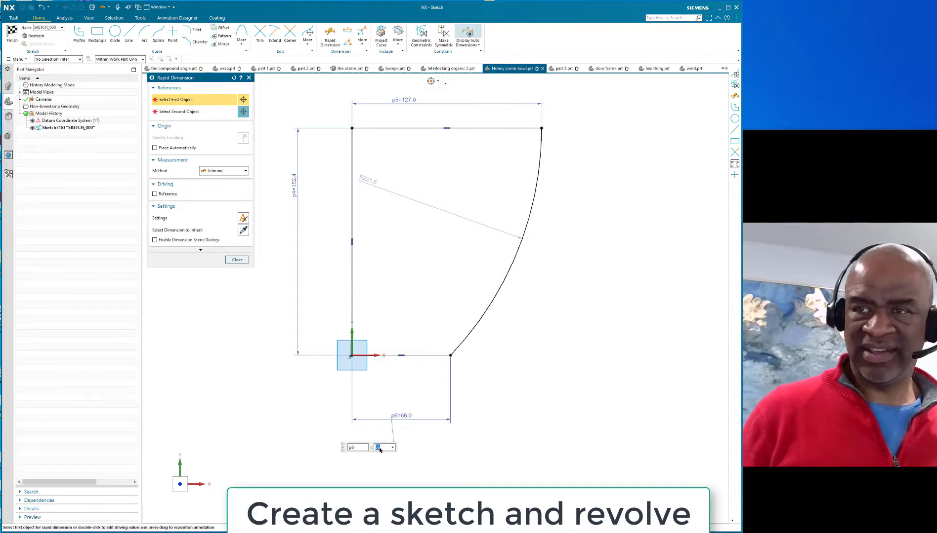
pyautogui.write('3in')
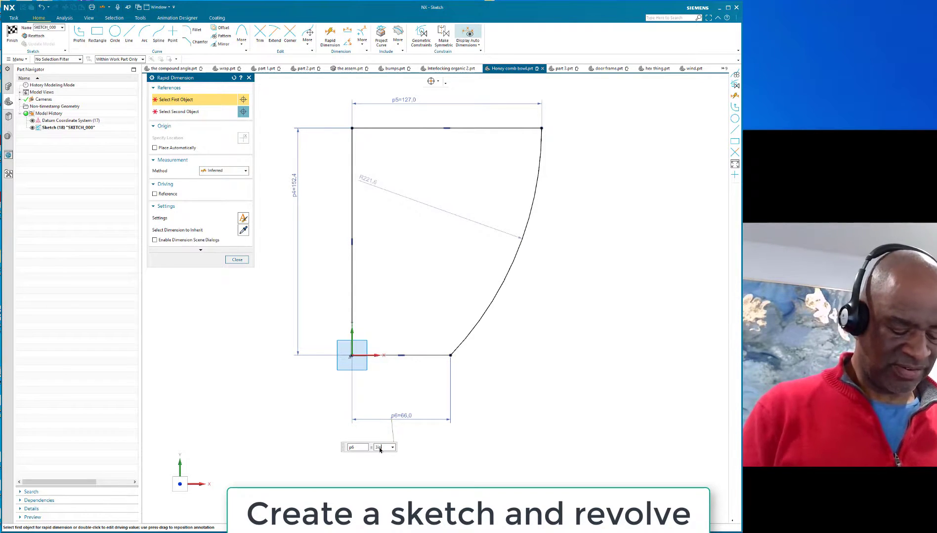
pyautogui.press('Return')
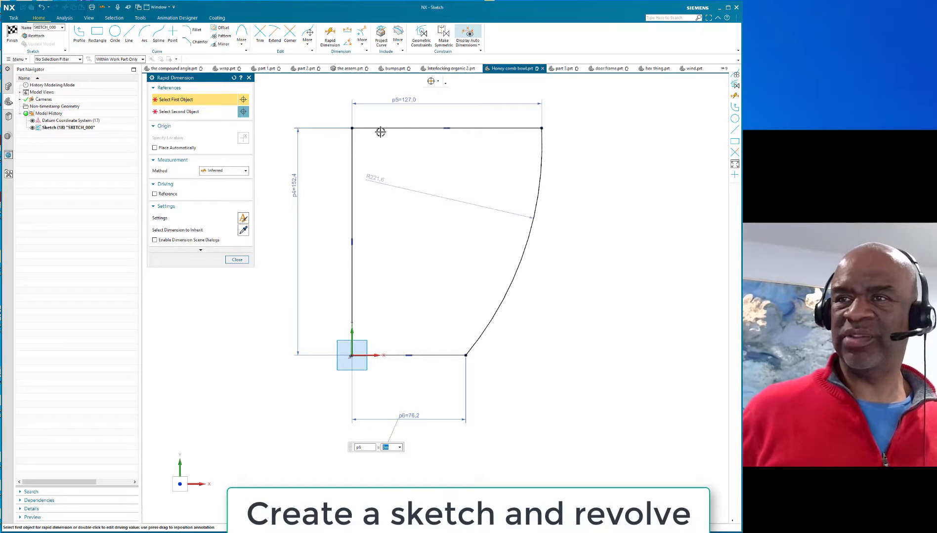
# Step: Set the upper horizontal line's length dimension to 5 in and finish dimensioning
pyautogui.doubleClick(409, 102)
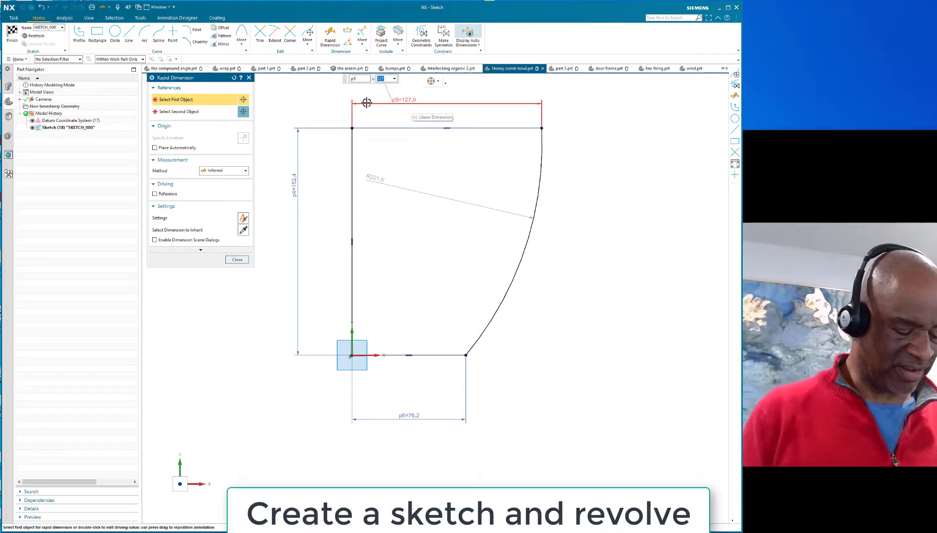
pyautogui.write('5in')
pyautogui.press('Return')
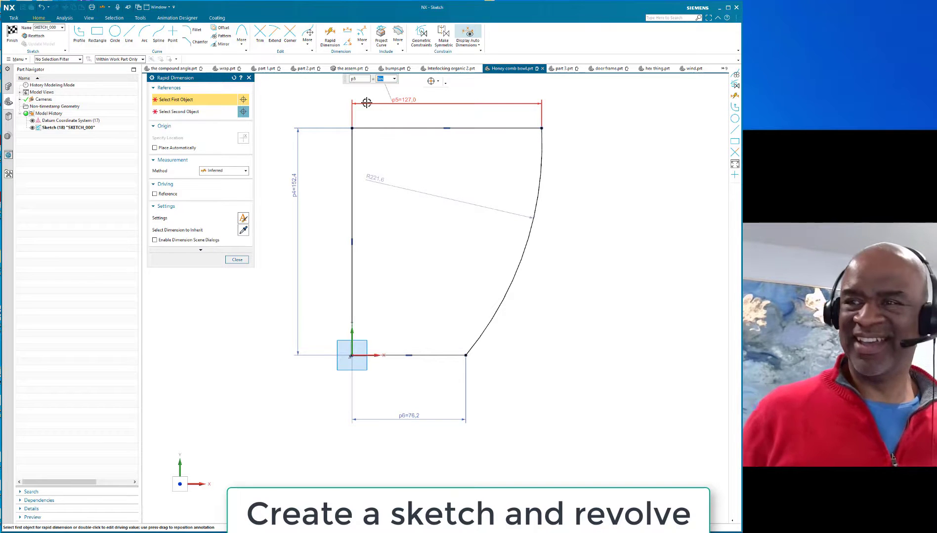
pyautogui.click(237, 260)
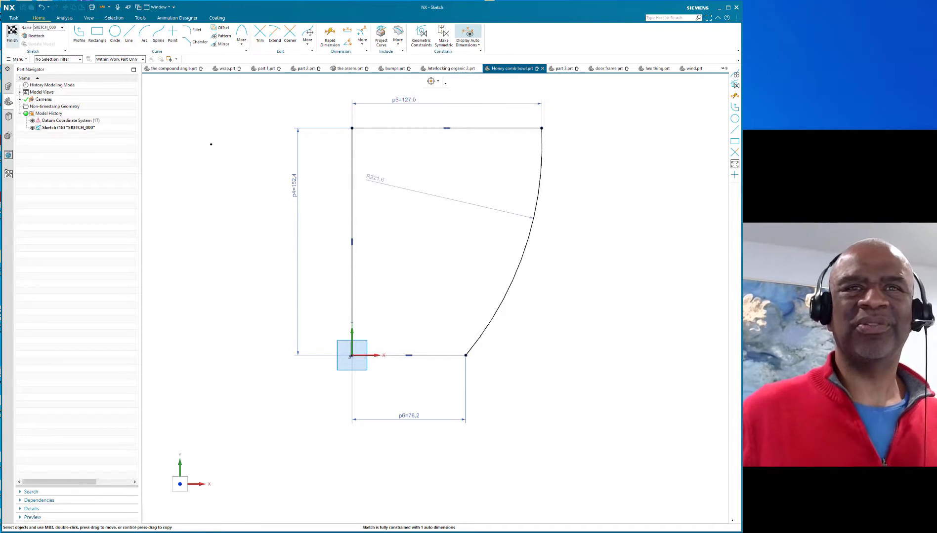
# Step: Finish the sketch and revolve the profile 360° about its vertical line into a solid bowl body
pyautogui.click(12, 32)
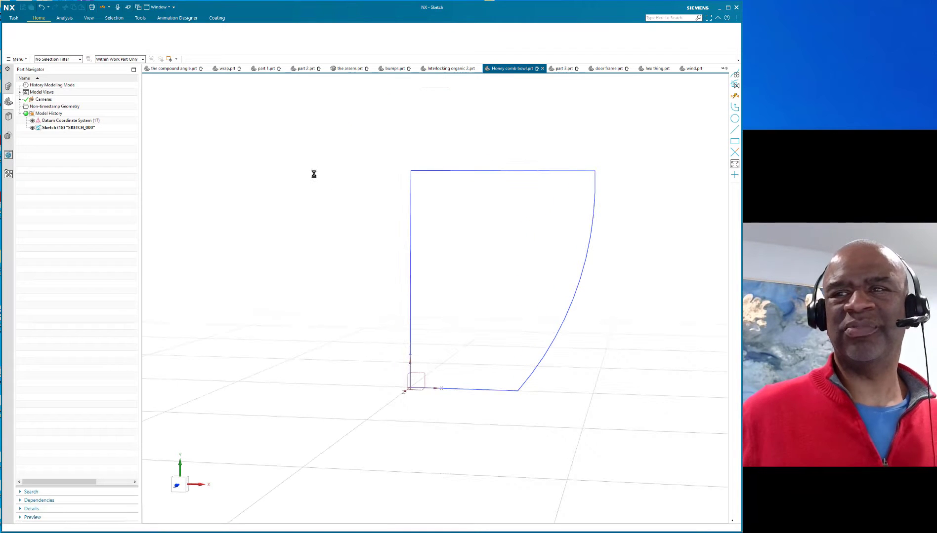
pyautogui.click(411, 215)
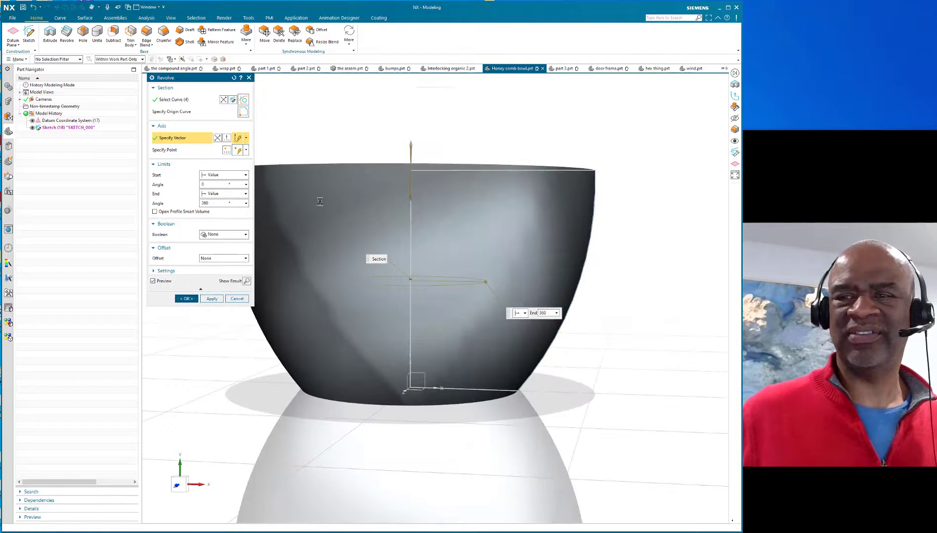
pyautogui.middleClick(320, 201)
pyautogui.moveTo(324, 150); pyautogui.dragTo(293, 149, button='middle')
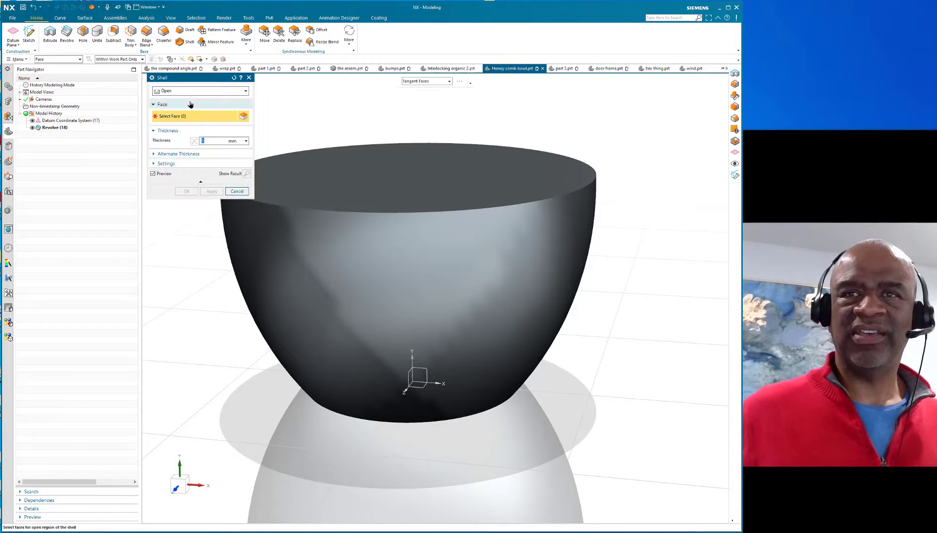
# Step: Select the bowl's flat top face as the open face of the Shell and try a thickness of -5 in
pyautogui.click(348, 164)
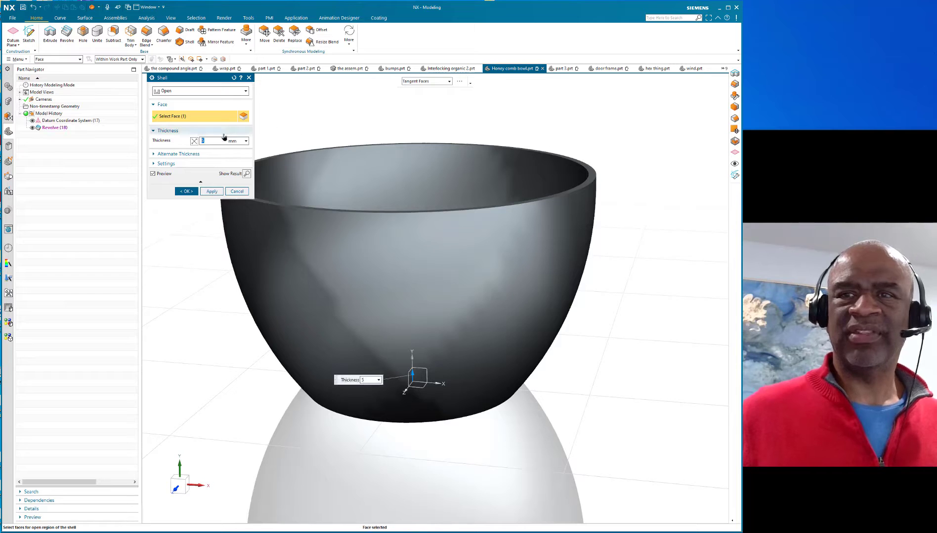
pyautogui.write('-')
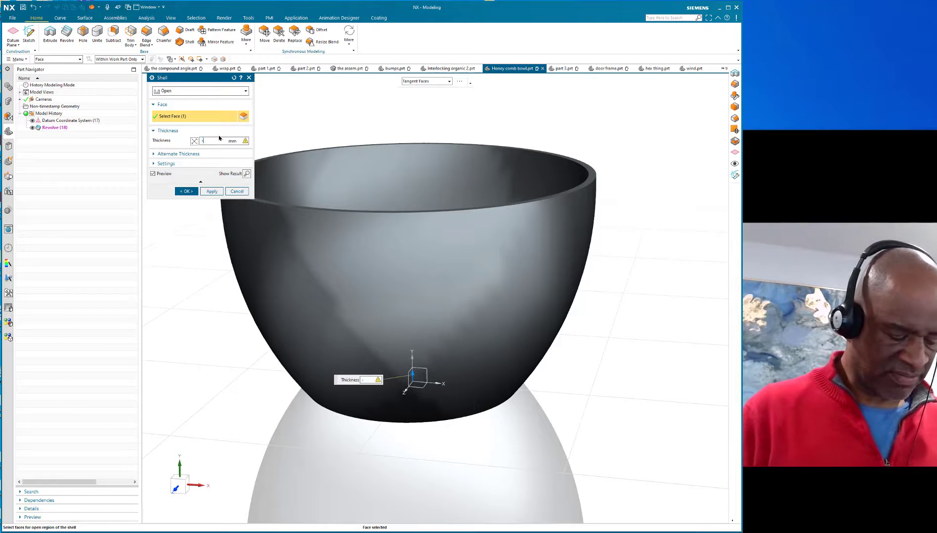
pyautogui.write('5in')
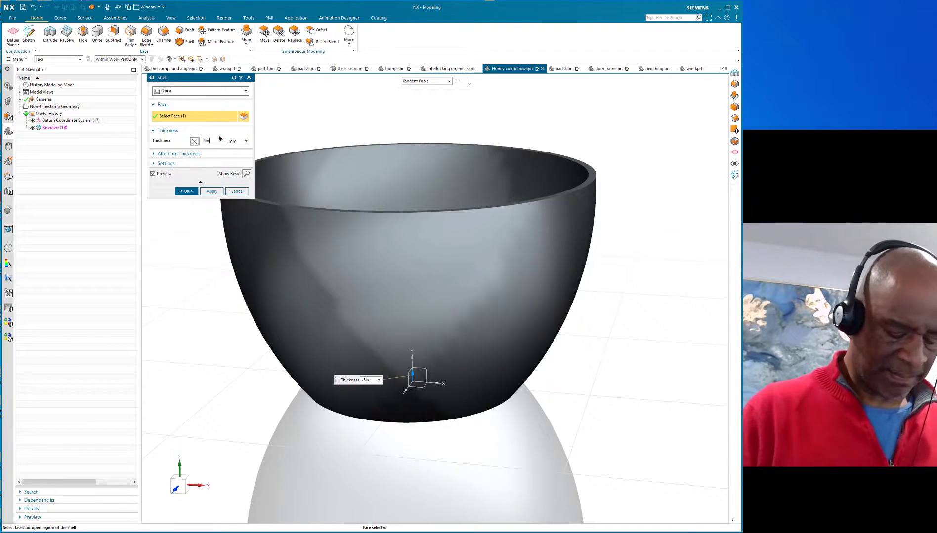
pyautogui.press('Return')
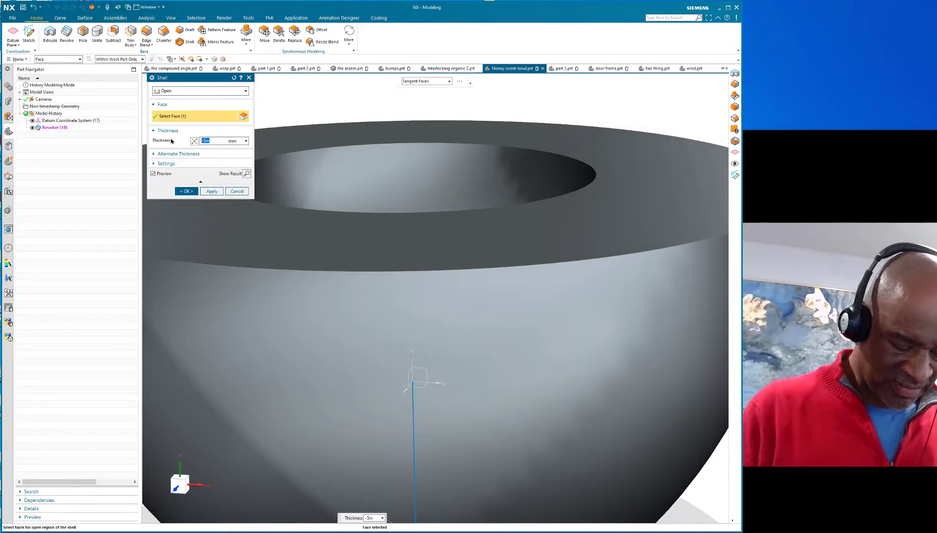
# Step: Set the shell thickness to 0.5 in and create the open-topped shell
pyautogui.write('.5in')
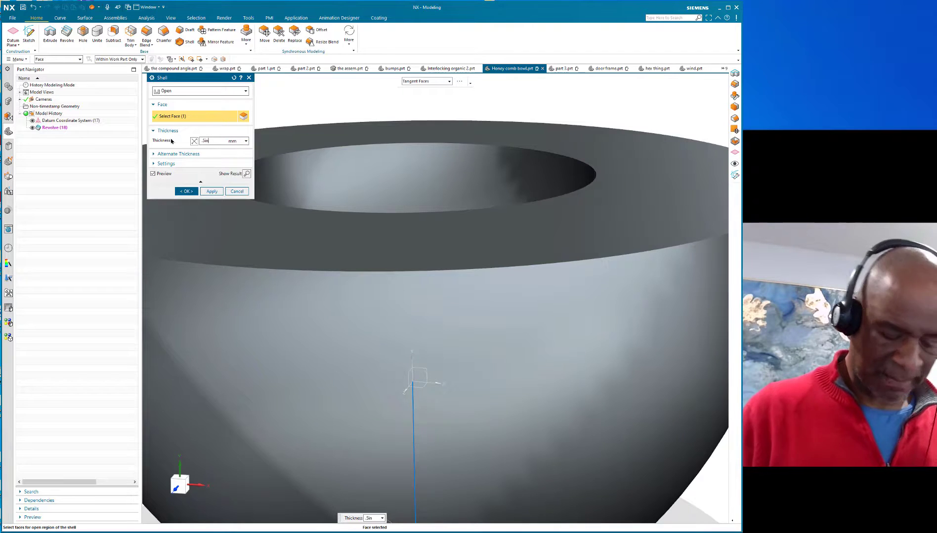
pyautogui.press('Return')
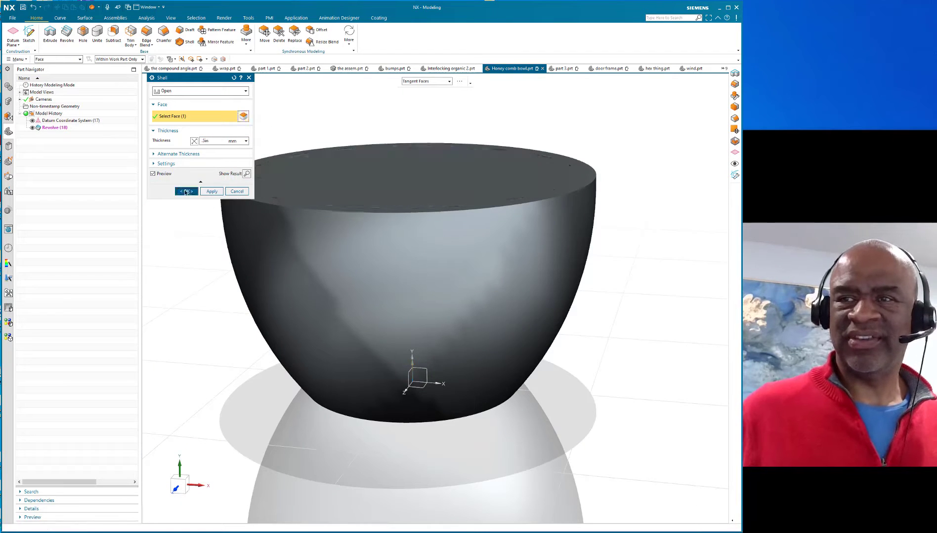
pyautogui.click(186, 192)
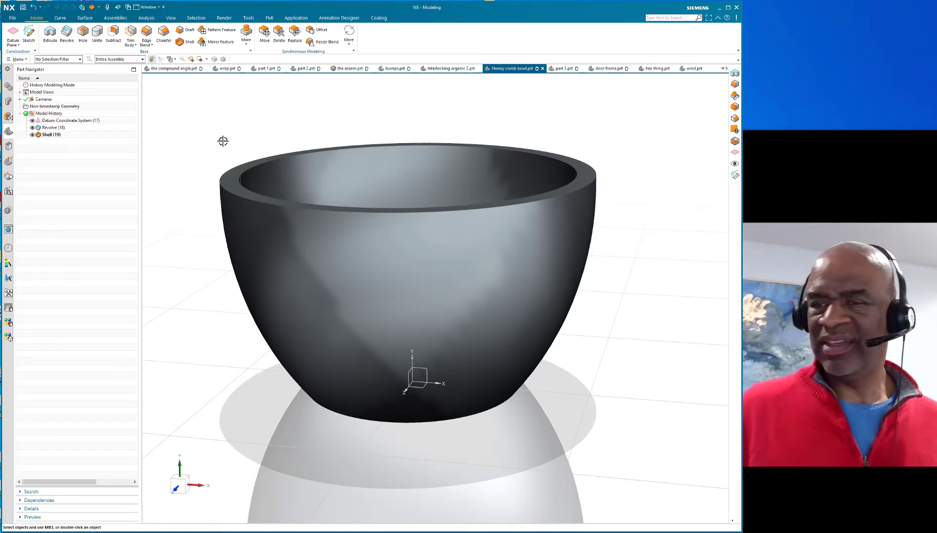
# Step: Start a new Algorithmic Feature and place a Select Face node in the rule graph
pyautogui.moveTo(191, 130); pyautogui.dragTo(194, 129, button='middle')
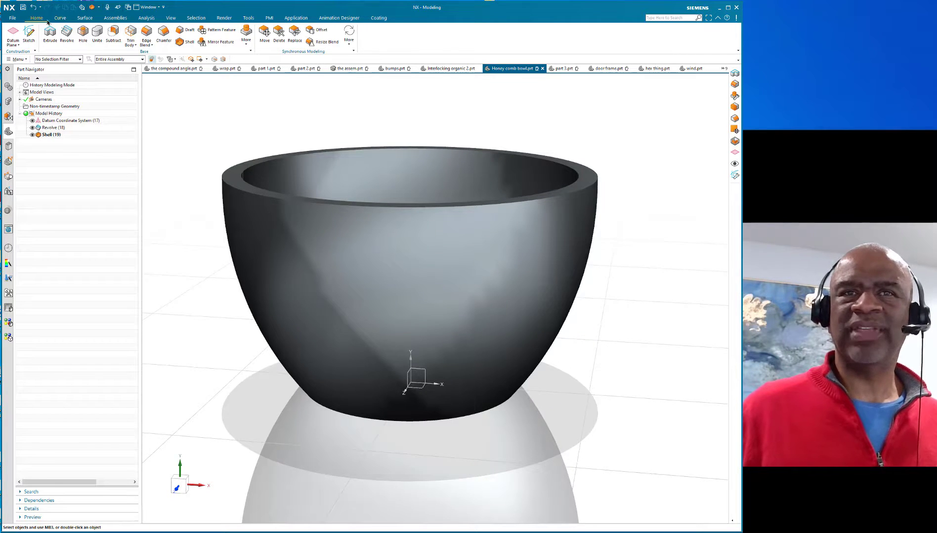
pyautogui.click(246, 37)
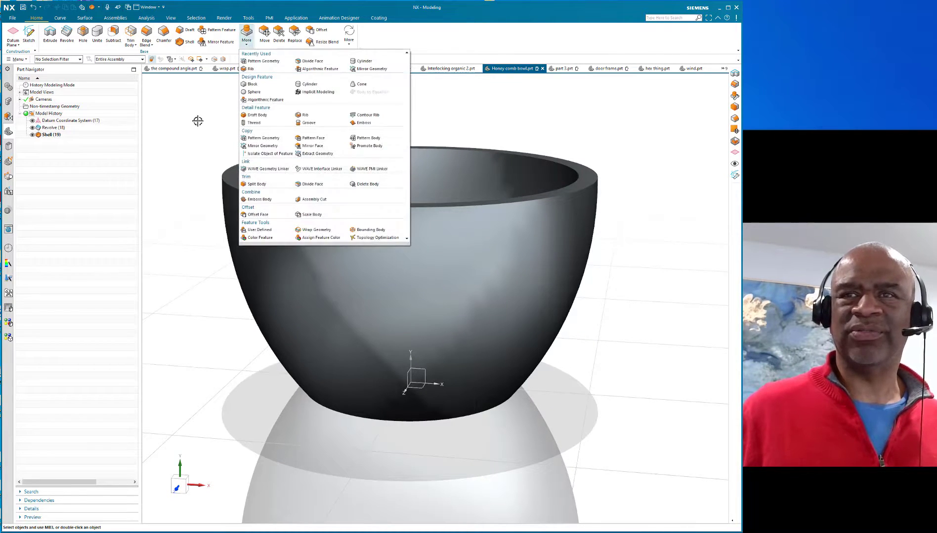
pyautogui.click(262, 100)
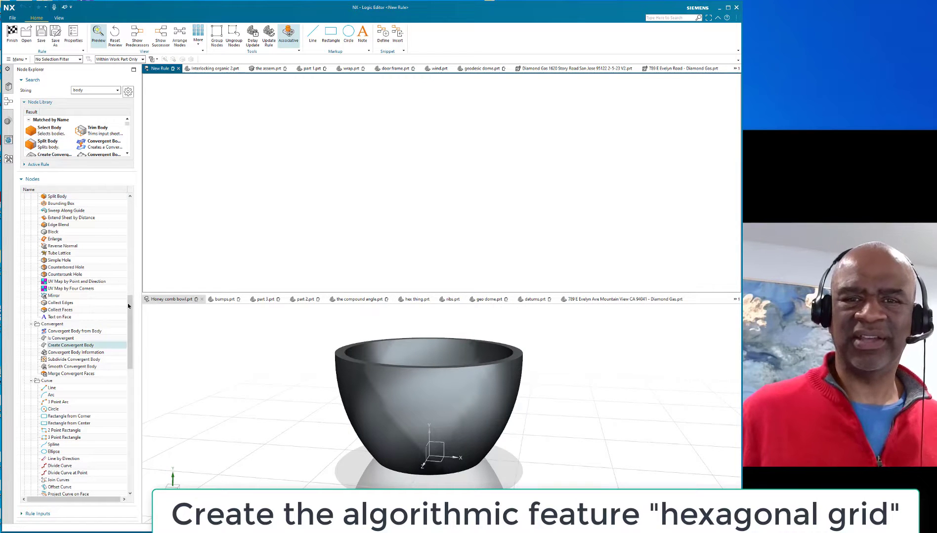
pyautogui.moveTo(129, 310); pyautogui.dragTo(125, 212)
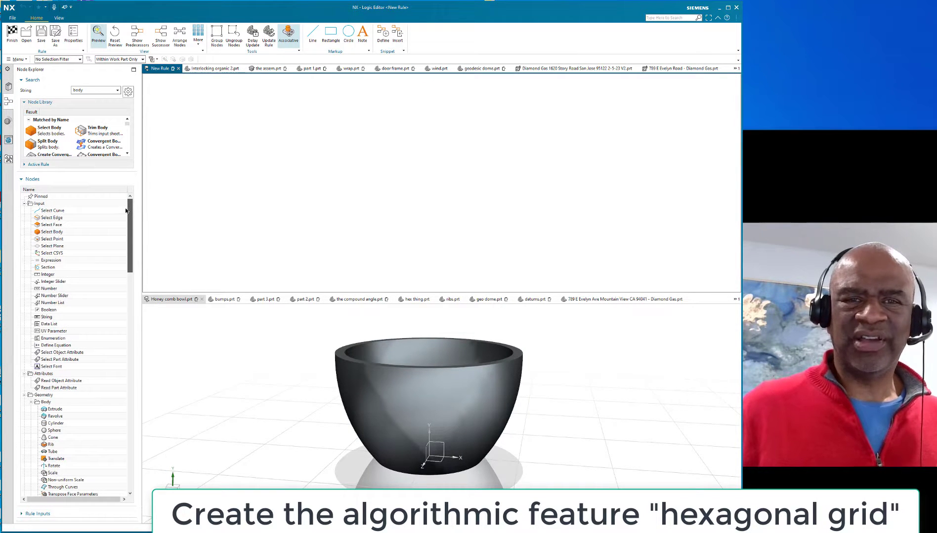
pyautogui.doubleClick(57, 225)
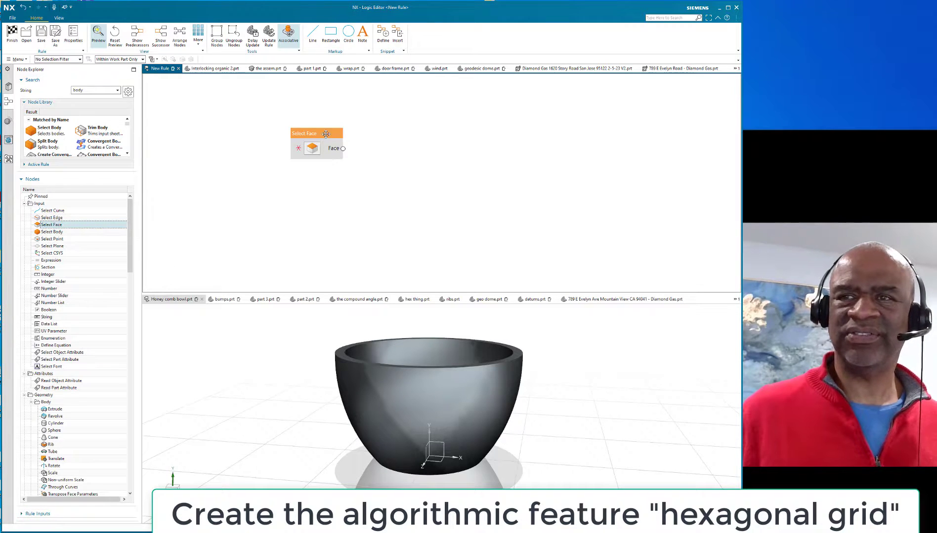
pyautogui.moveTo(326, 134); pyautogui.dragTo(263, 150)
# Step: Add a Hexagonal Grid node fed by the Select Face node and send its Curves result to an Output node
pyautogui.moveTo(138, 224); pyautogui.dragTo(133, 415)
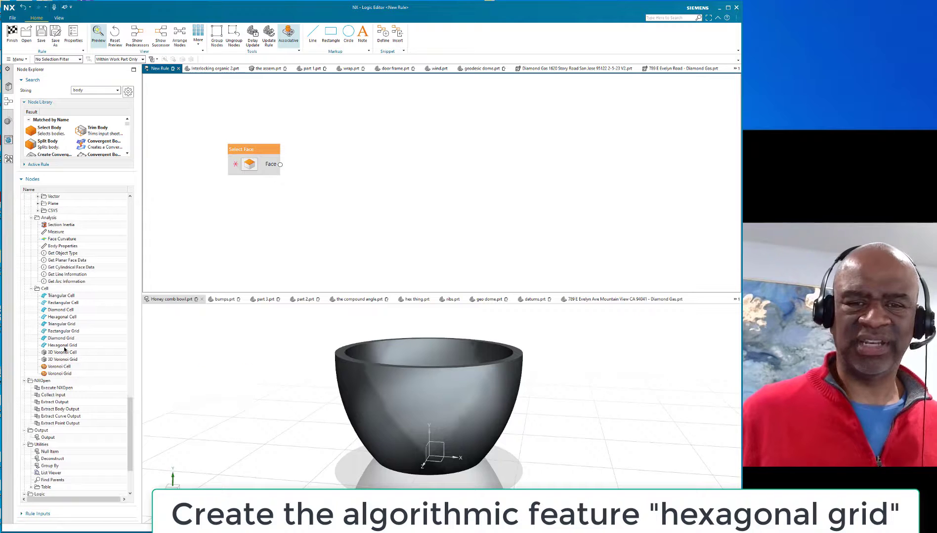
pyautogui.moveTo(64, 347)
pyautogui.moveTo(65, 347); pyautogui.dragTo(326, 163)
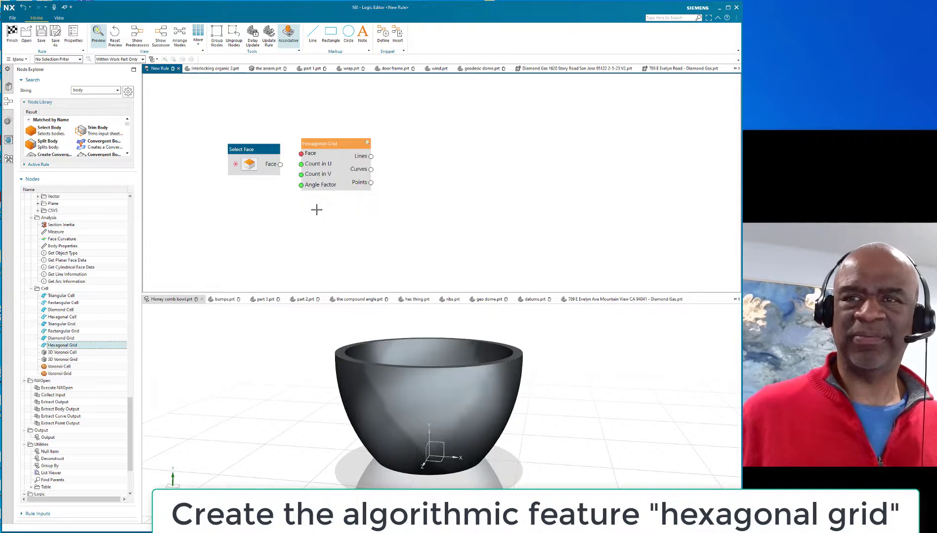
pyautogui.moveTo(259, 148); pyautogui.dragTo(240, 138)
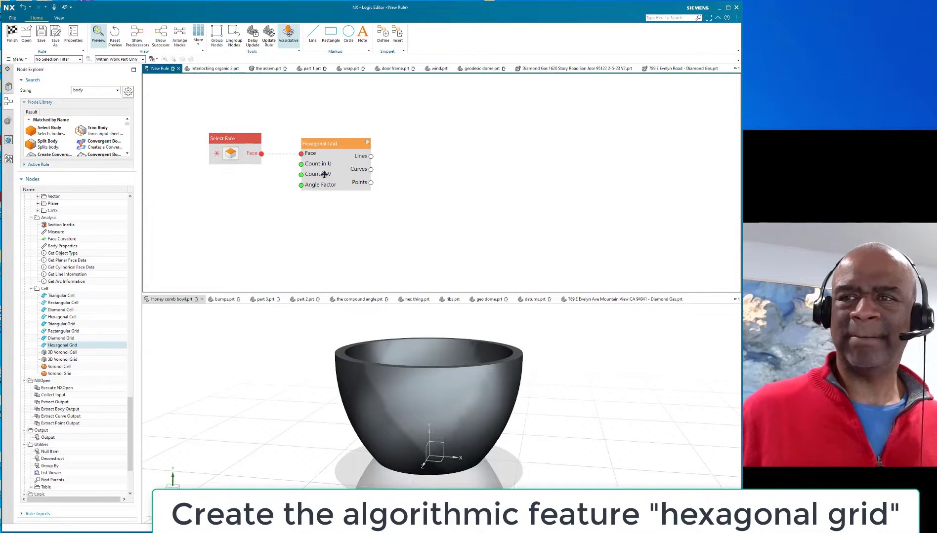
pyautogui.rightClick(372, 171)
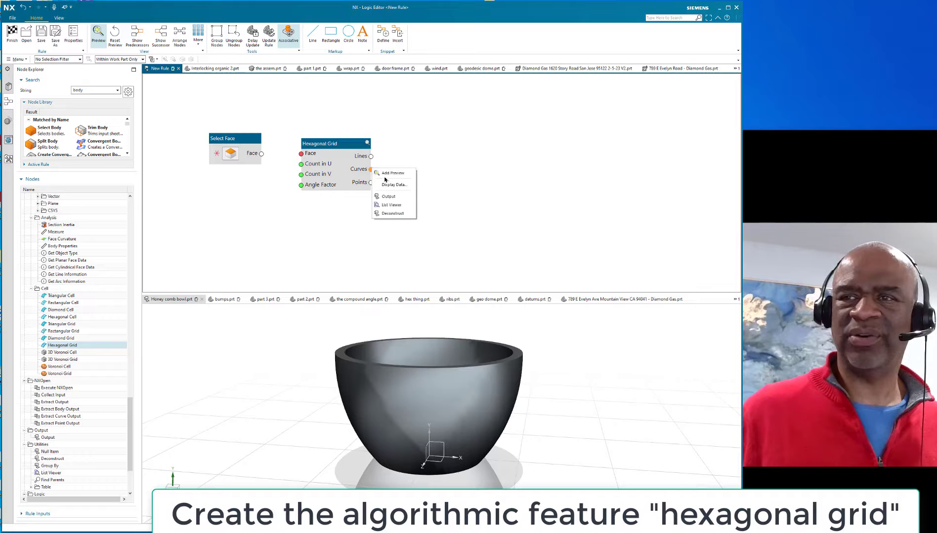
pyautogui.click(389, 197)
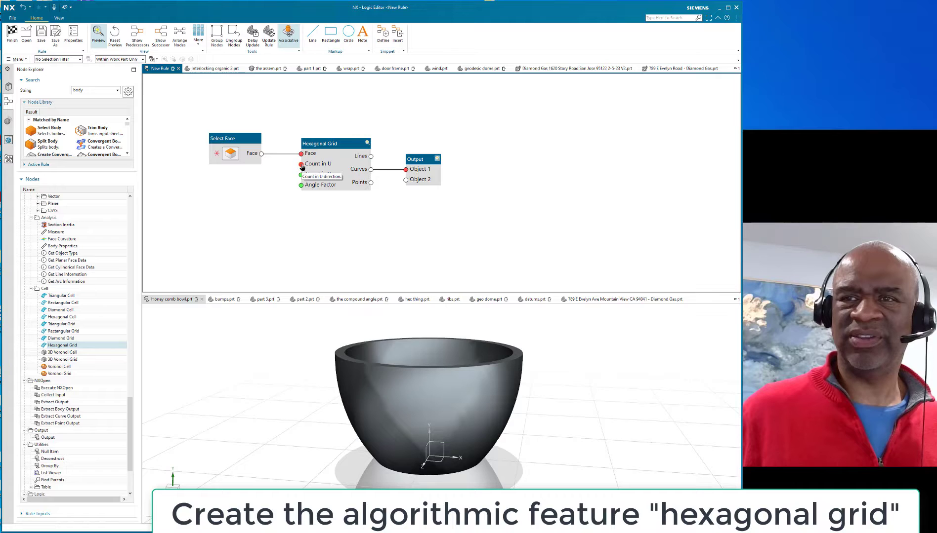
# Step: Create input nodes for the Hexagonal Grid's Count in U, Count in V and Angle Factor, and space them apart
pyautogui.rightClick(302, 167)
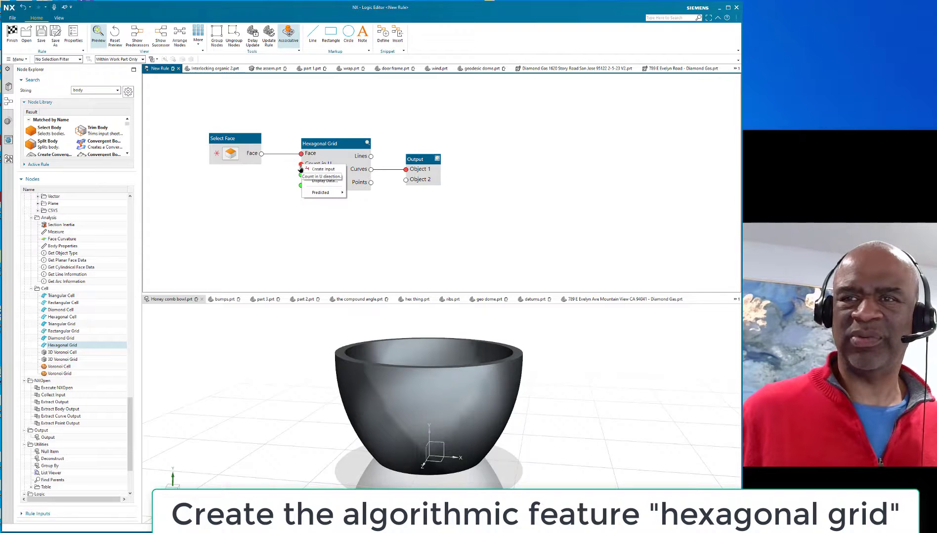
pyautogui.click(315, 169)
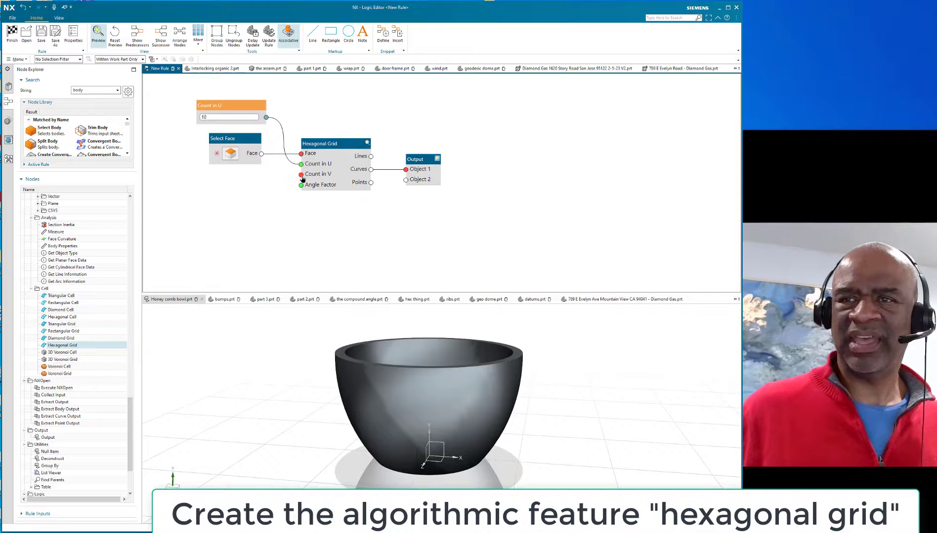
pyautogui.rightClick(302, 177)
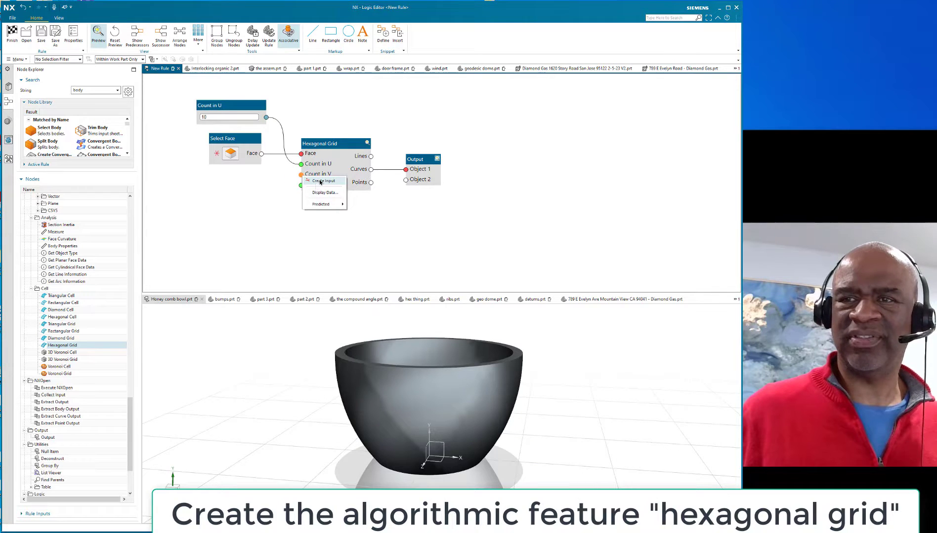
pyautogui.click(320, 182)
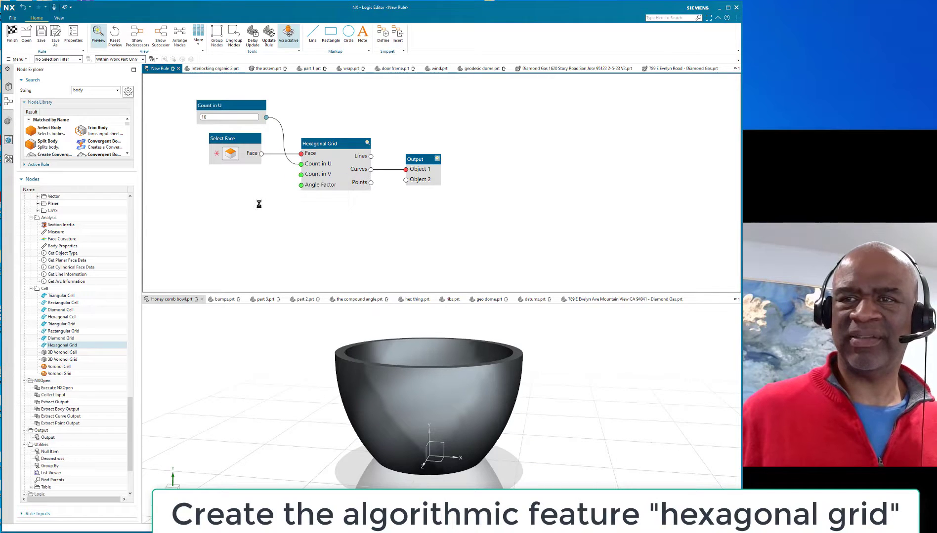
pyautogui.rightClick(301, 186)
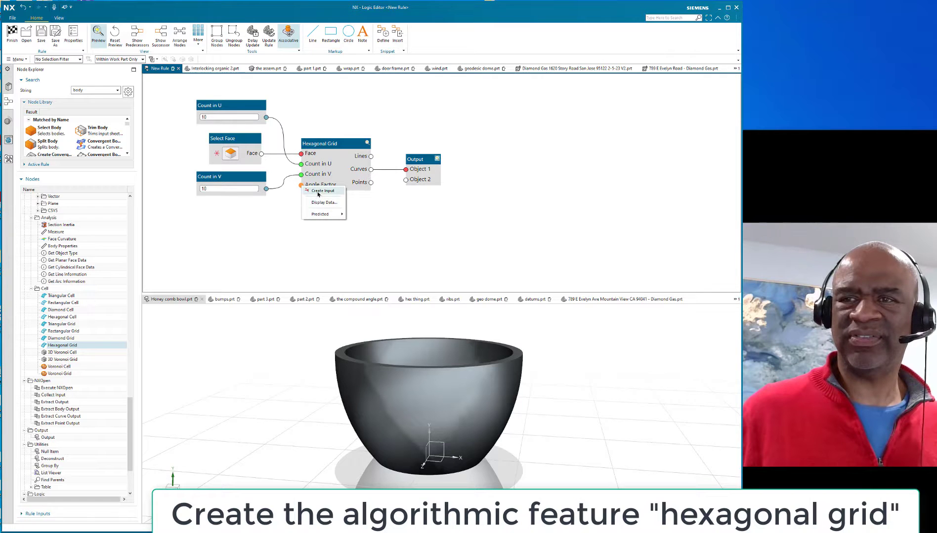
pyautogui.click(320, 192)
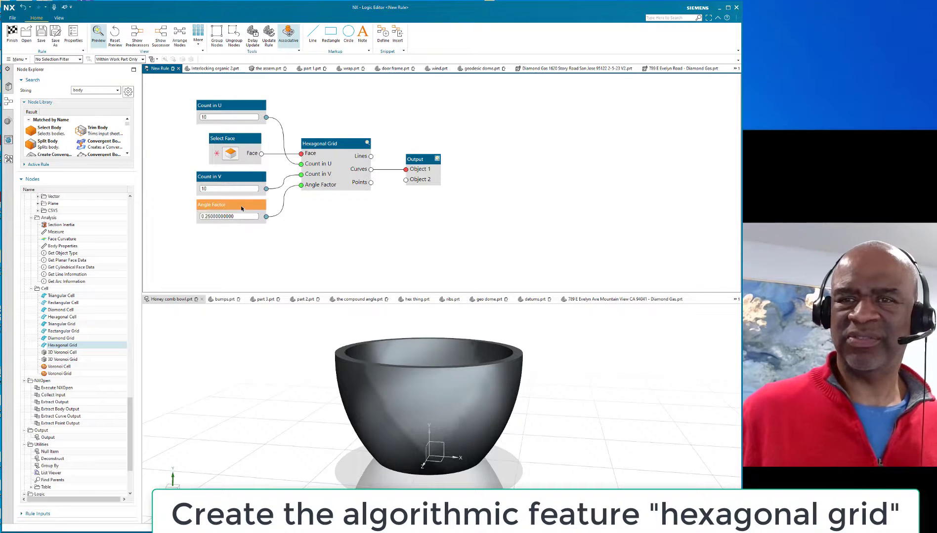
pyautogui.moveTo(241, 205); pyautogui.dragTo(239, 223)
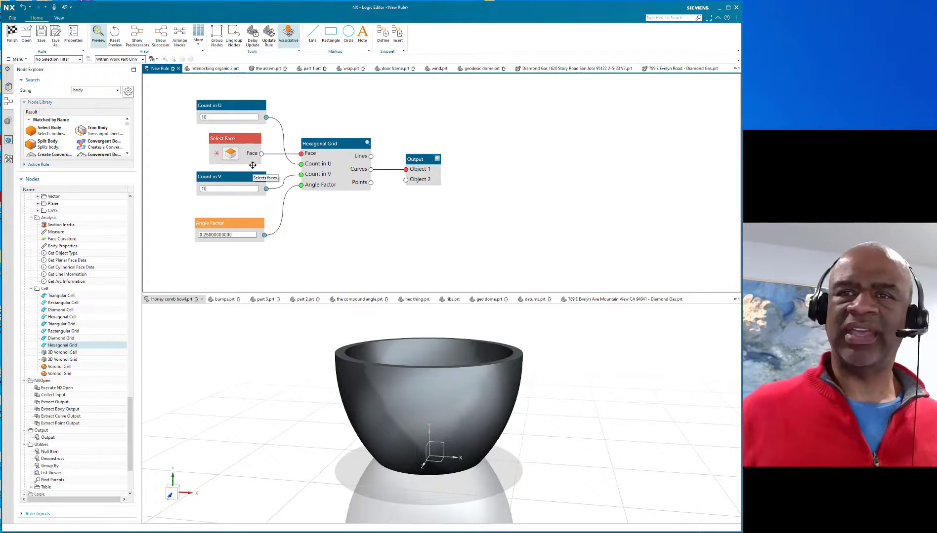
# Step: Increase the Count in V value and assign the bowl's outer face to the Select Face node
pyautogui.doubleClick(216, 188)
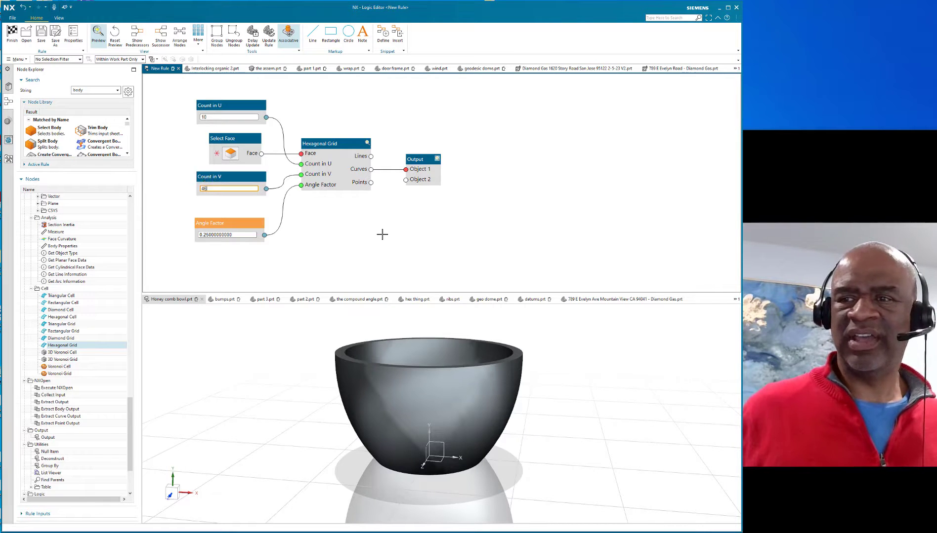
pyautogui.click(230, 153)
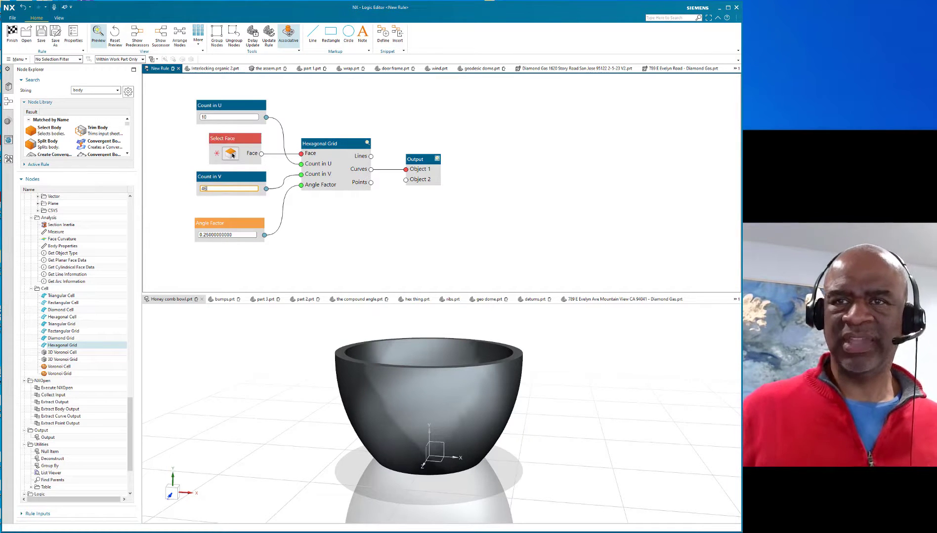
pyautogui.click(358, 414)
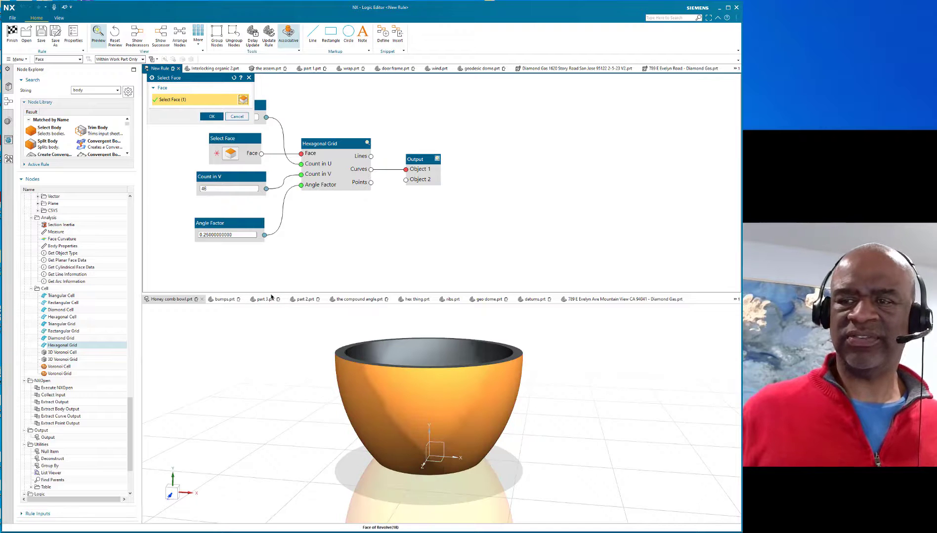
pyautogui.click(211, 117)
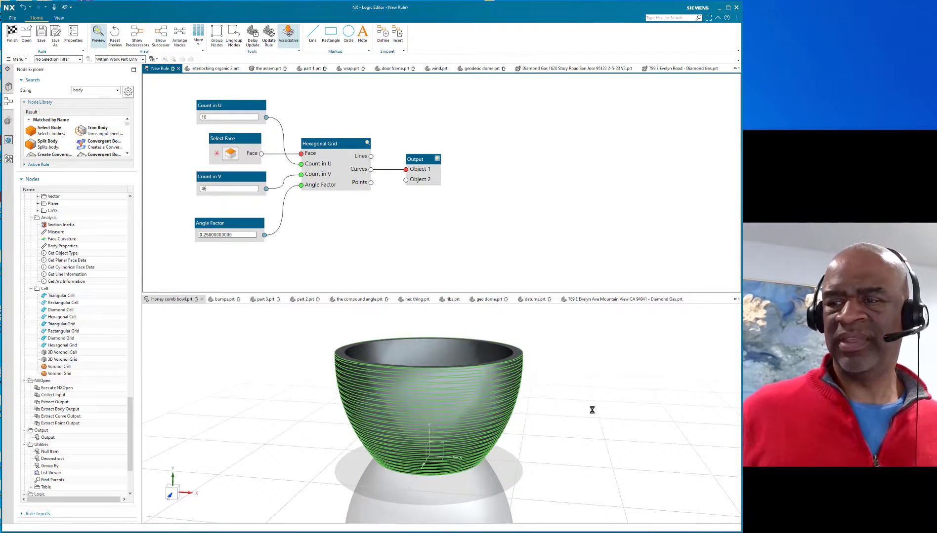
pyautogui.moveTo(575, 406); pyautogui.dragTo(573, 402, button='middle')
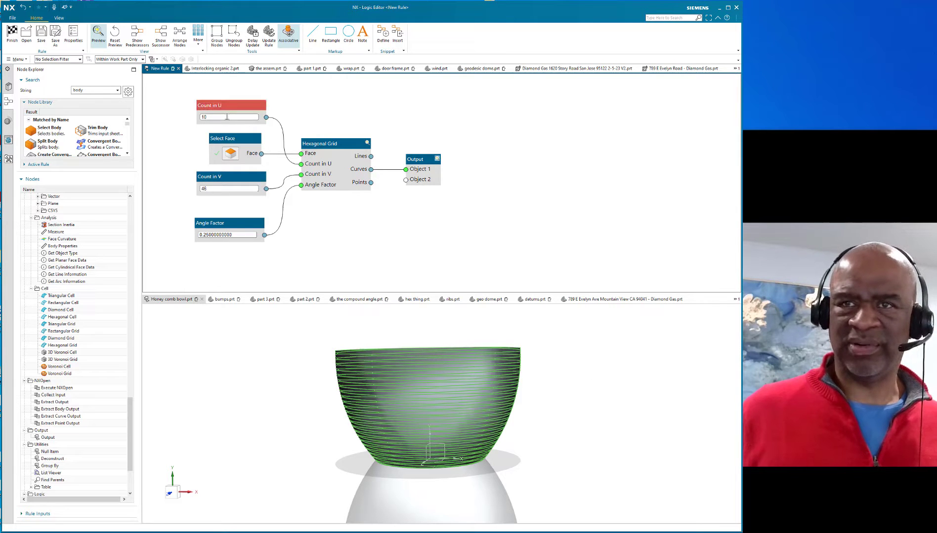
# Step: Set the Hexagonal Grid's Count in U to 50 and Count in V to 10, and finish the algorithmic feature
pyautogui.press('Tab')
pyautogui.write('4')
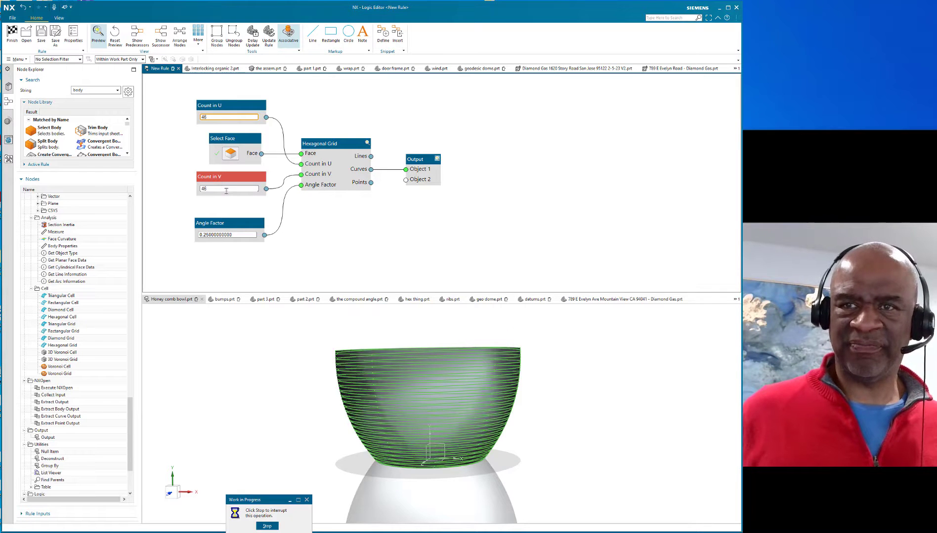
pyautogui.click(226, 189)
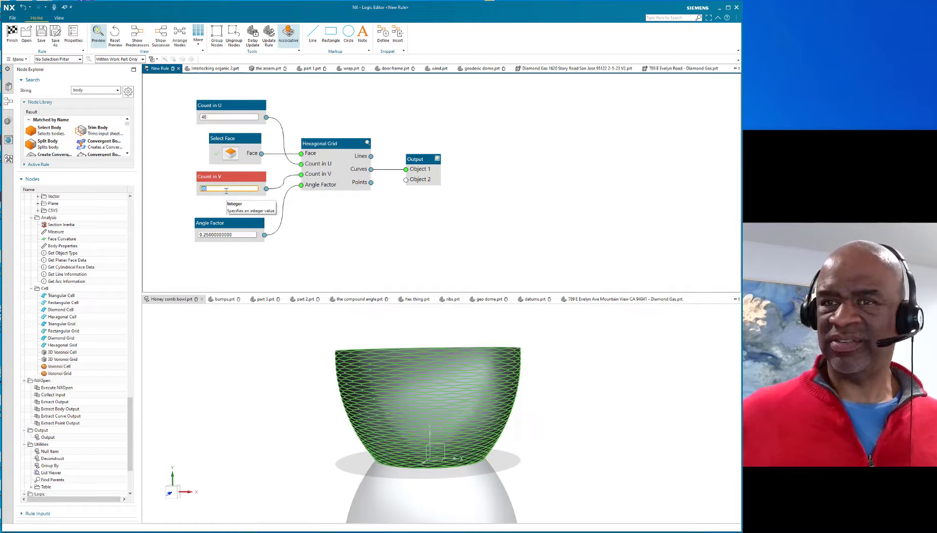
pyautogui.write('10')
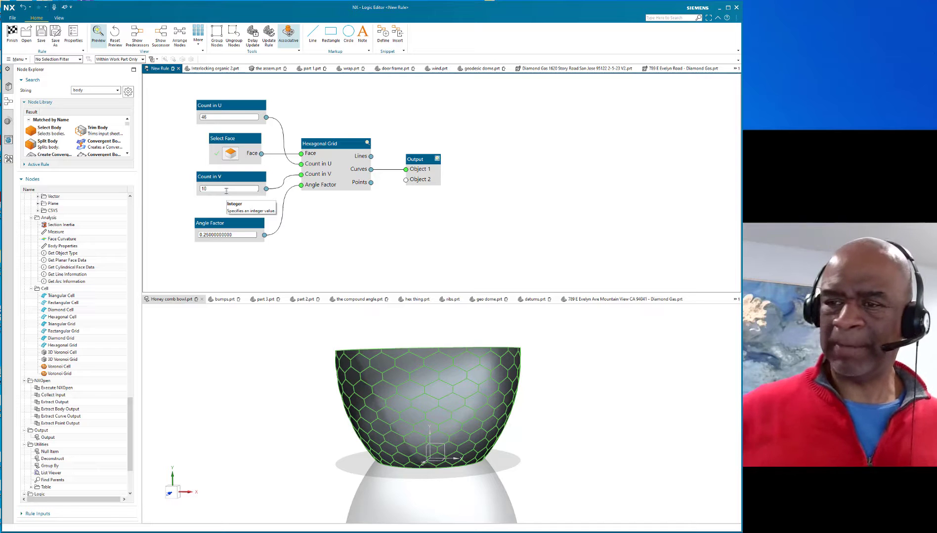
pyautogui.moveTo(562, 389)
pyautogui.mouseDown(button='middle')
pyautogui.moveTo(581, 383)
pyautogui.moveTo(560, 394)
pyautogui.mouseUp(button='middle')
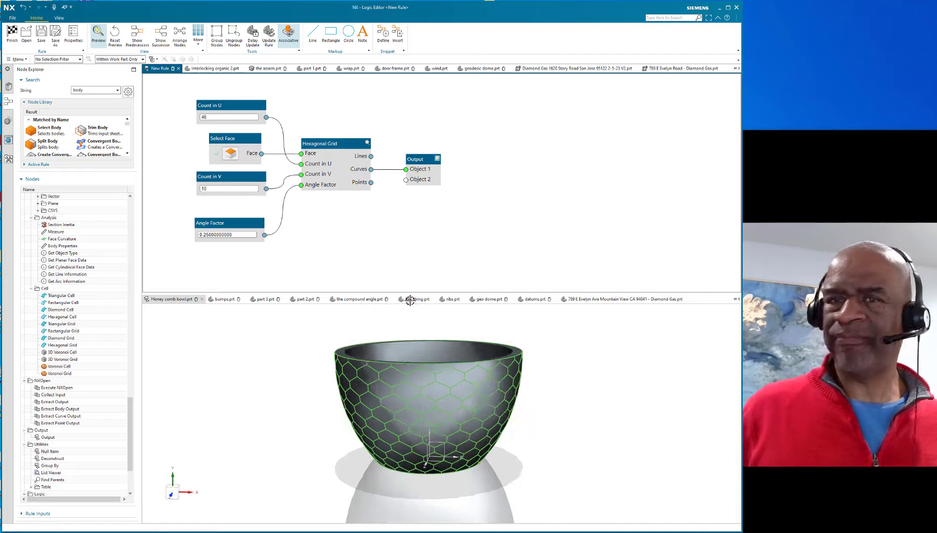
pyautogui.doubleClick(215, 117)
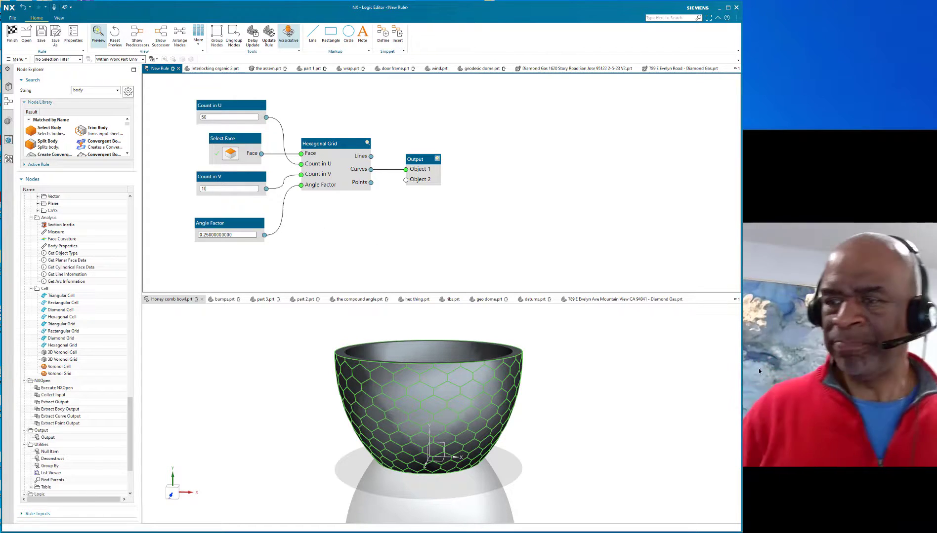
pyautogui.moveTo(584, 412); pyautogui.dragTo(533, 413, button='middle')
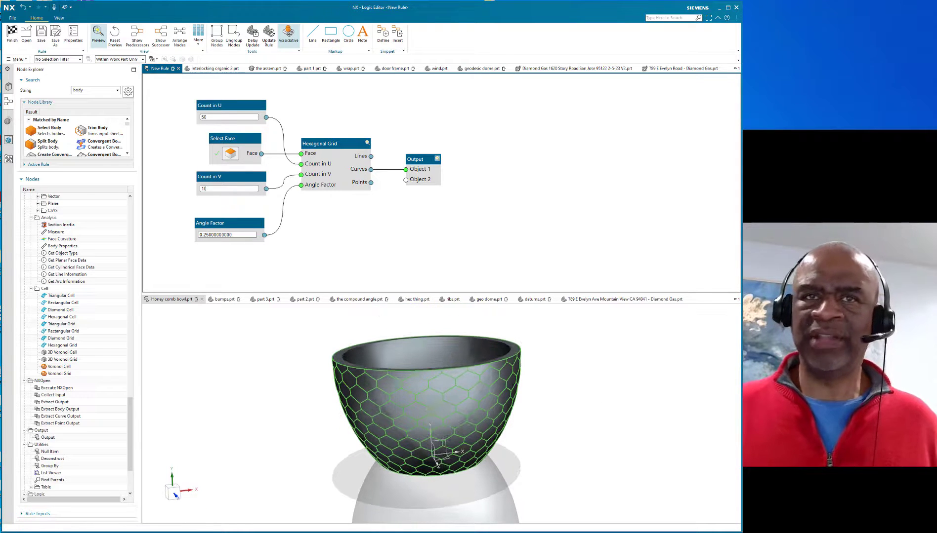
pyautogui.click(6, 35)
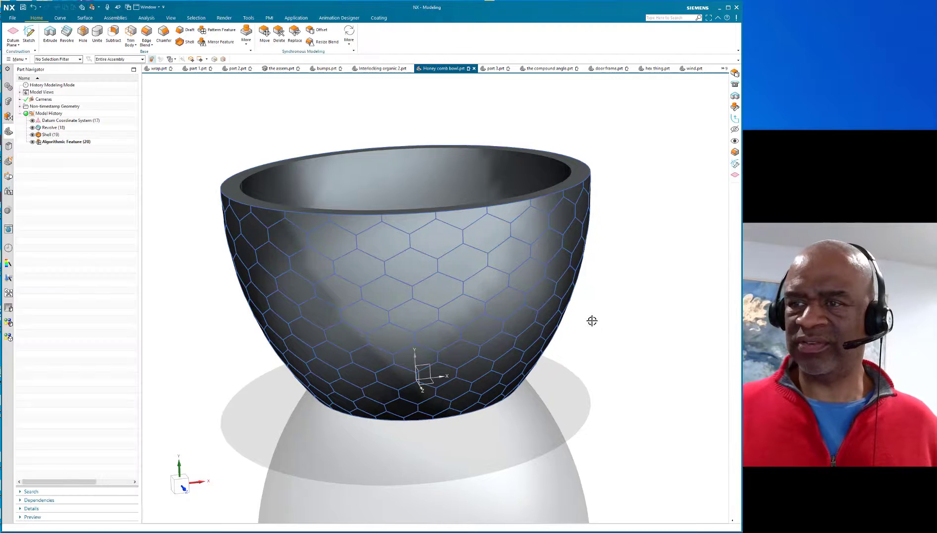
pyautogui.moveTo(591, 321); pyautogui.dragTo(602, 318, button='middle')
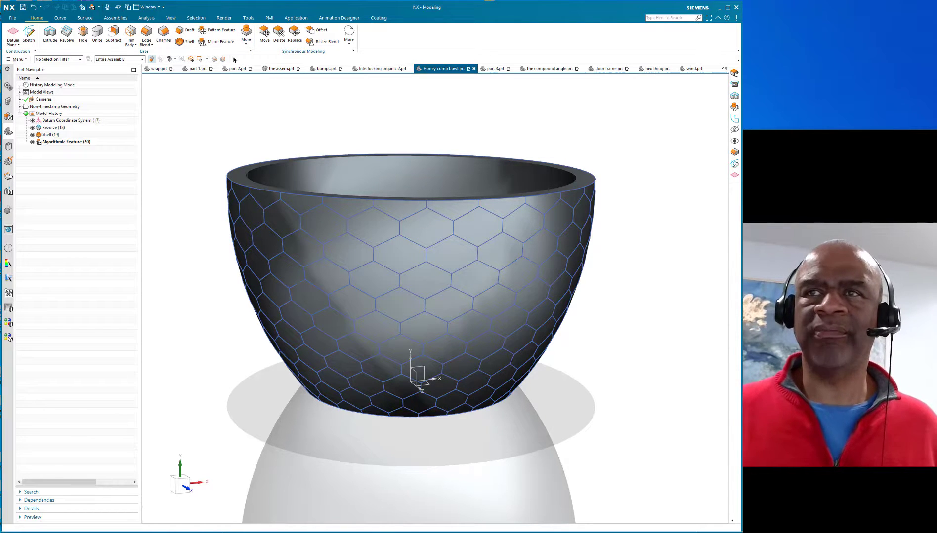
pyautogui.click(85, 18)
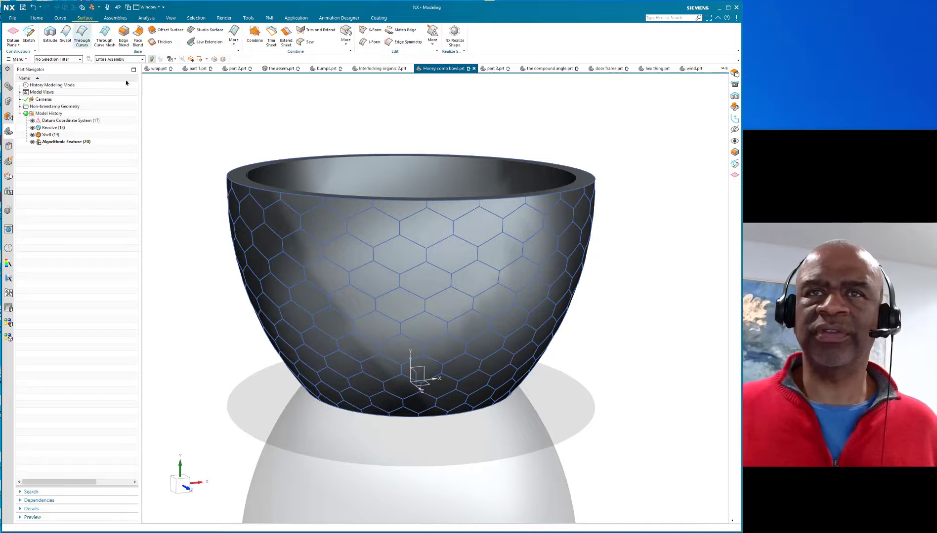
pyautogui.click(156, 43)
pyautogui.click(449, 82)
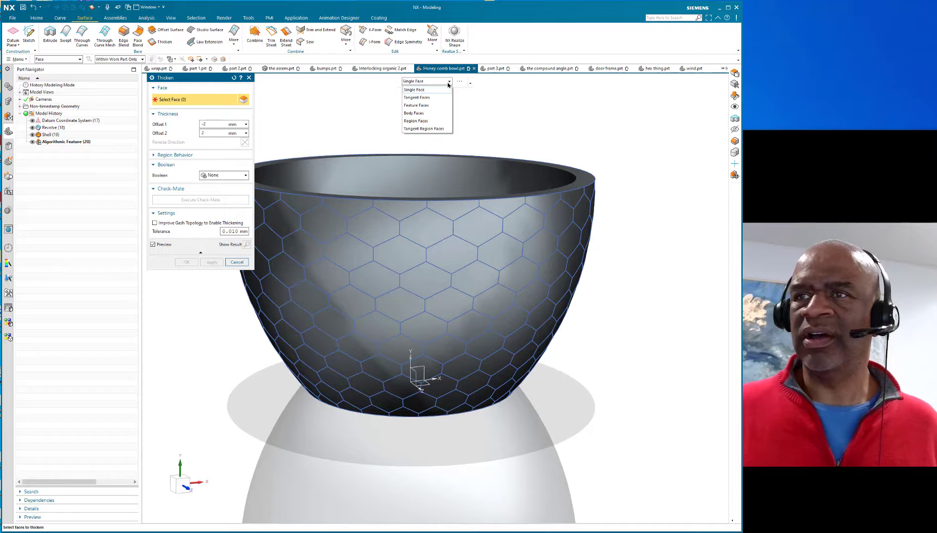
pyautogui.click(424, 129)
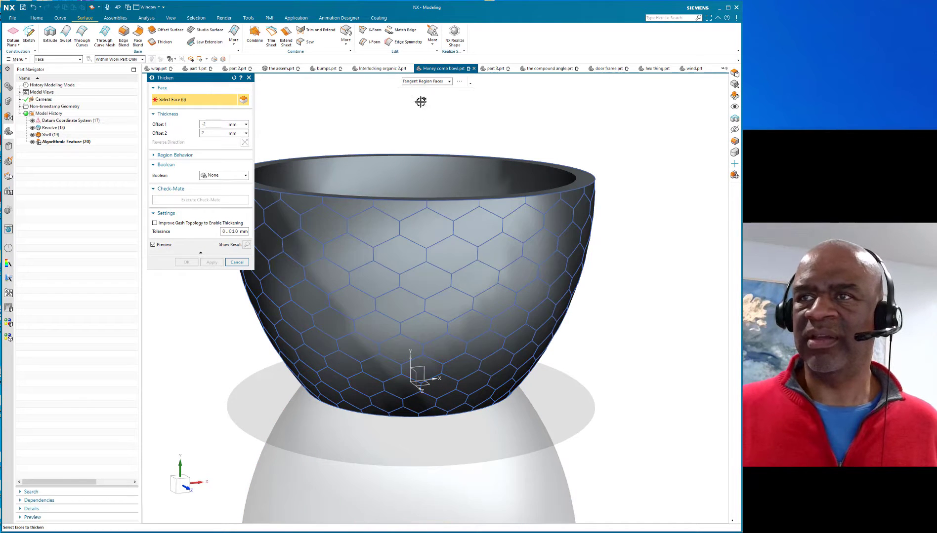
pyautogui.click(449, 81)
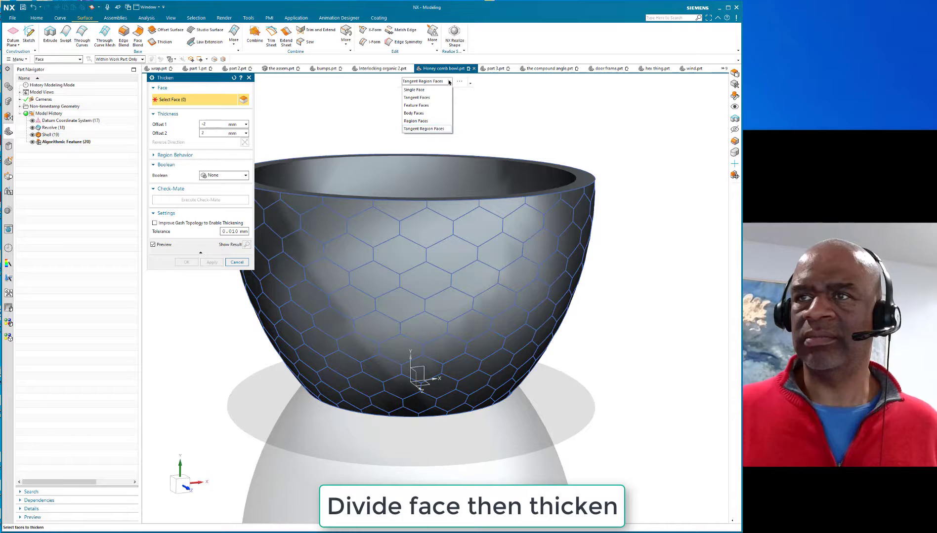
pyautogui.click(250, 78)
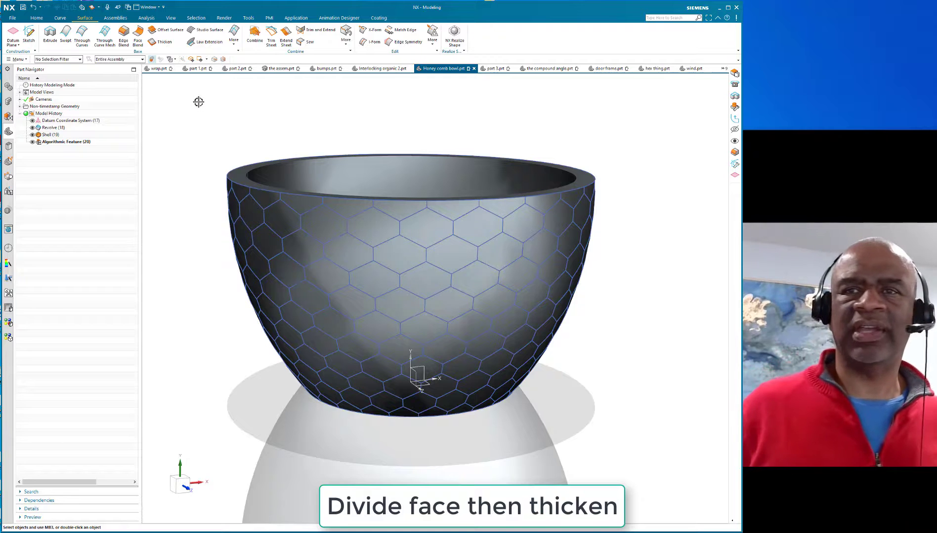
pyautogui.moveTo(205, 108); pyautogui.dragTo(201, 102, button='middle')
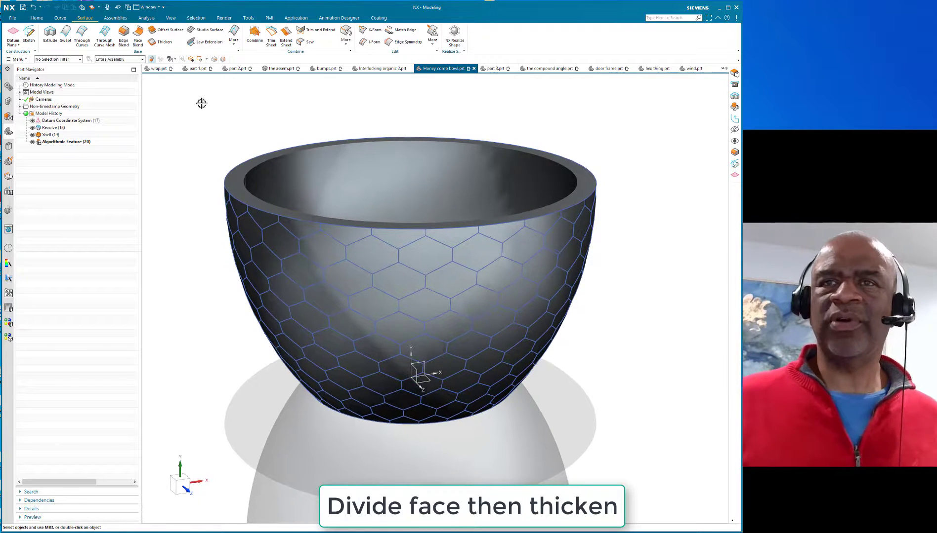
pyautogui.click(36, 18)
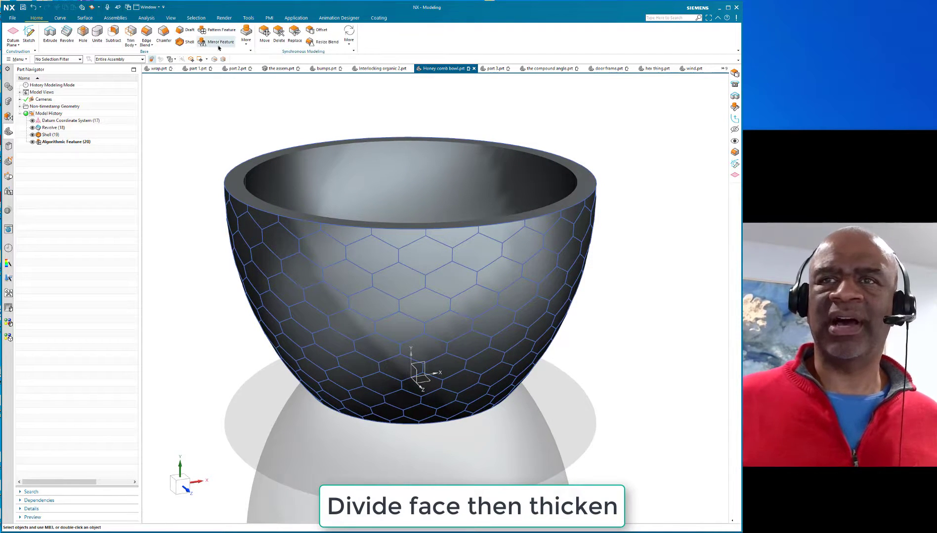
pyautogui.click(245, 44)
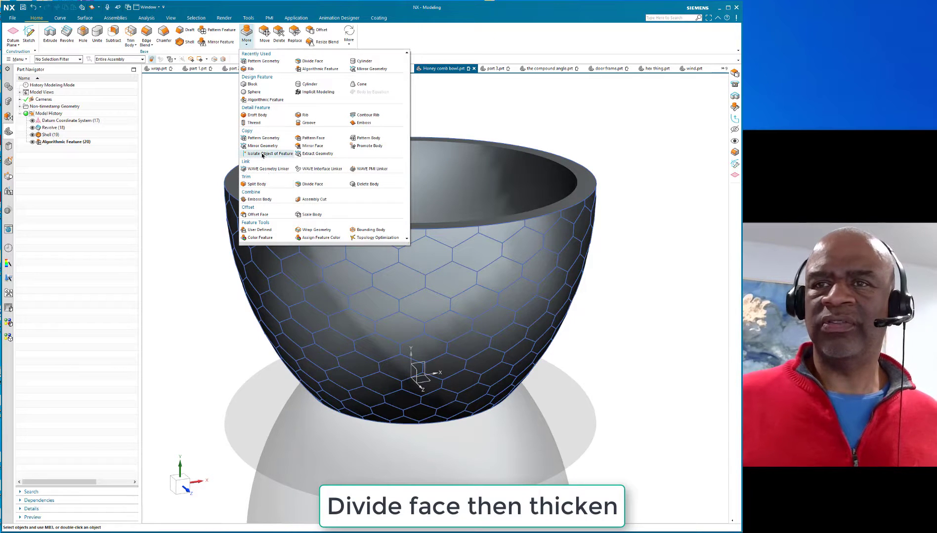
pyautogui.click(310, 153)
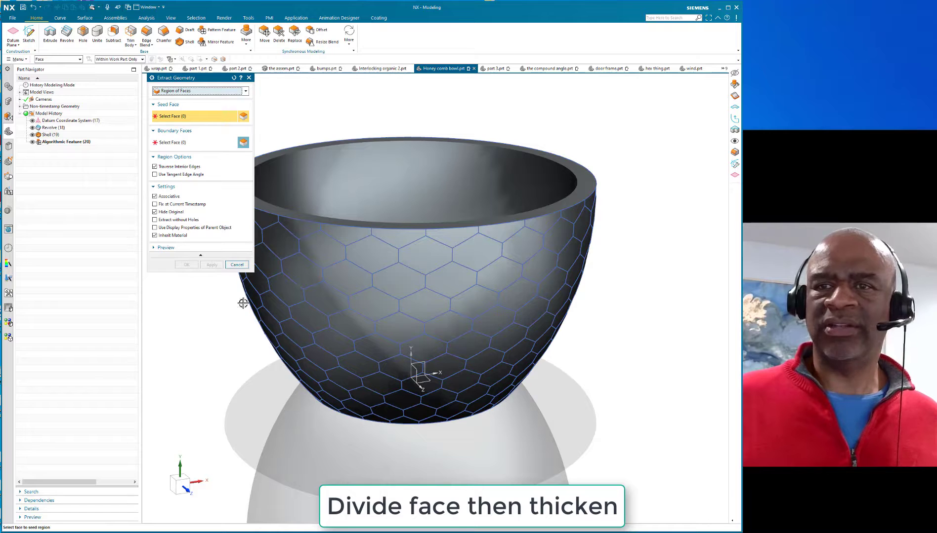
pyautogui.click(237, 265)
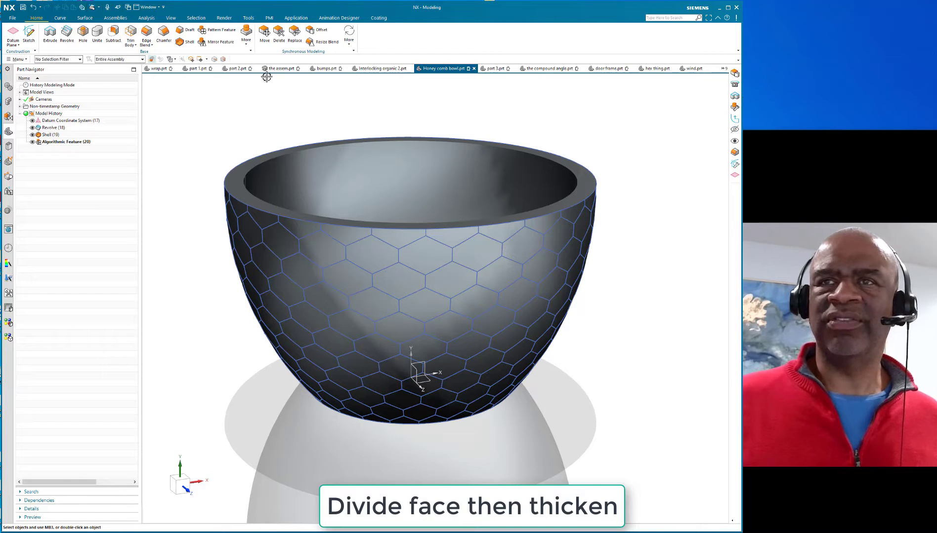
# Step: Make layer 10 the work layer in the layer settings
pyautogui.click(248, 18)
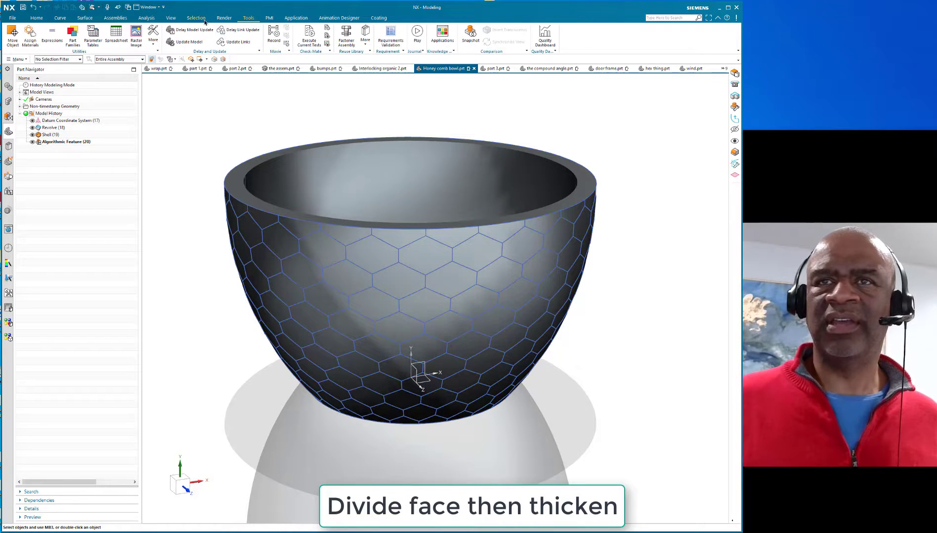
pyautogui.click(170, 18)
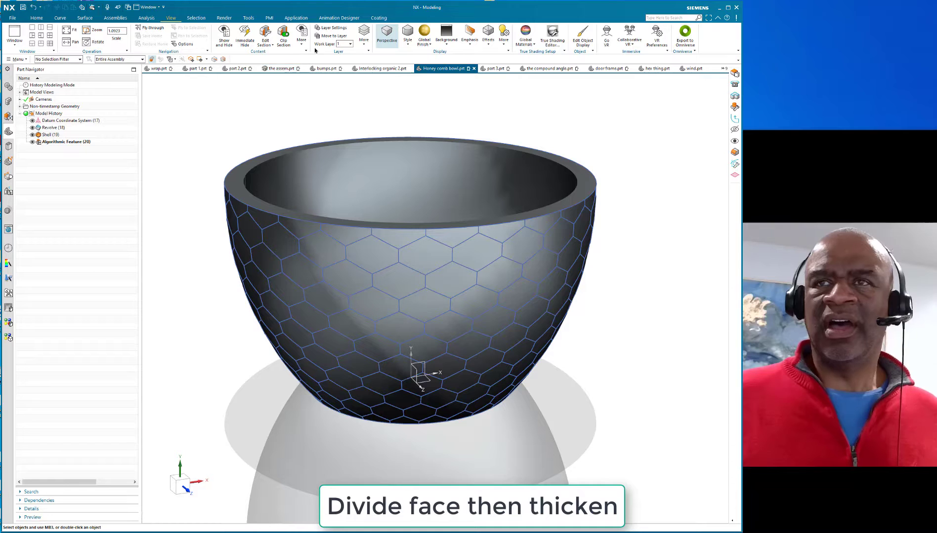
pyautogui.click(330, 28)
pyautogui.write('10')
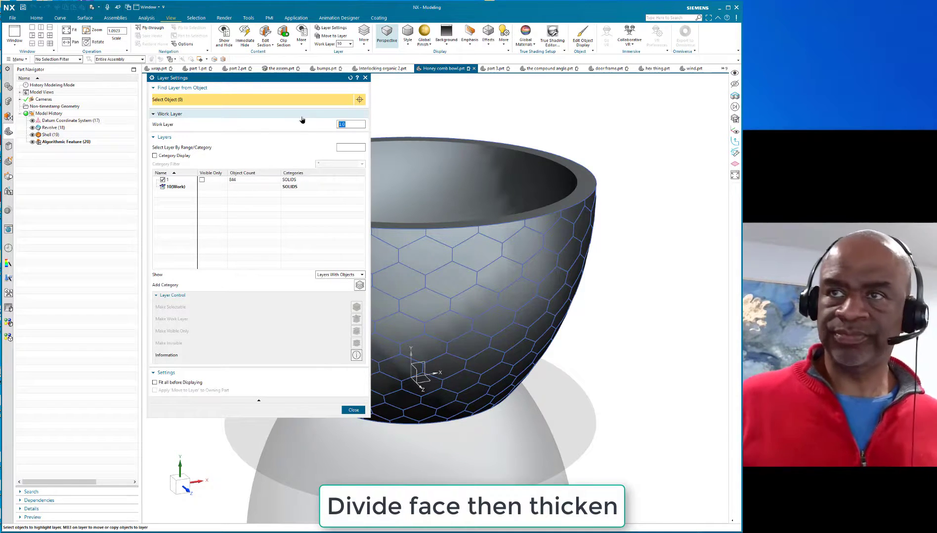
pyautogui.press('Return')
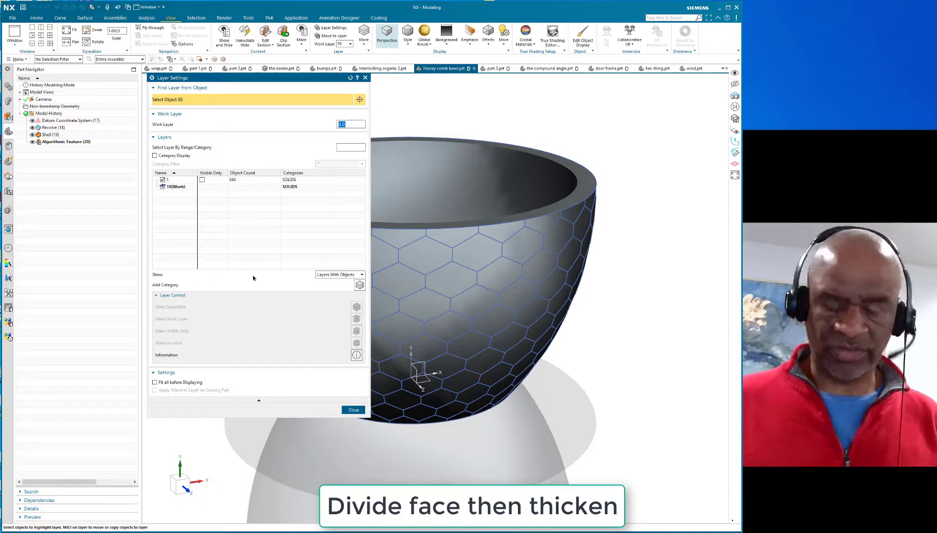
pyautogui.click(353, 410)
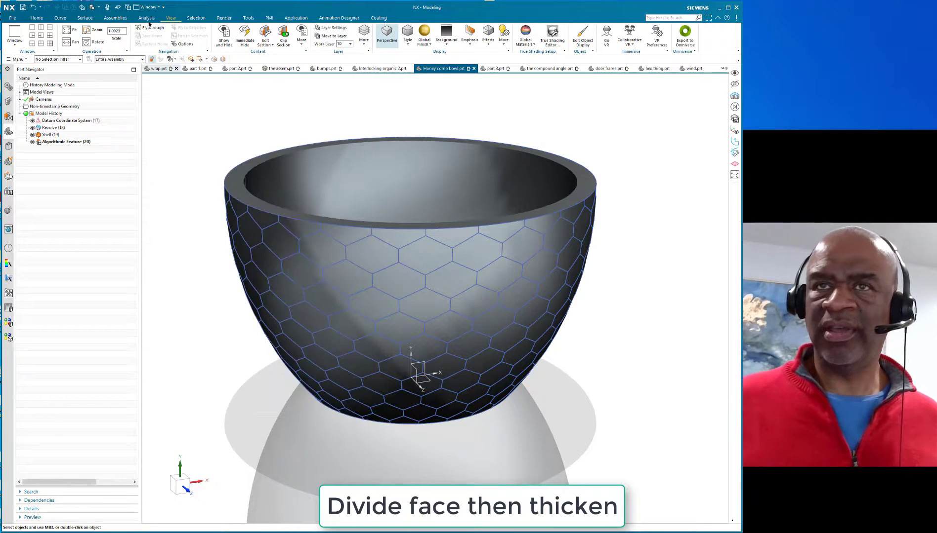
# Step: Extract the bowl as a body with Extract Geometry, turning off Inherit Material and keeping Hide Original on
pyautogui.click(36, 18)
pyautogui.click(246, 39)
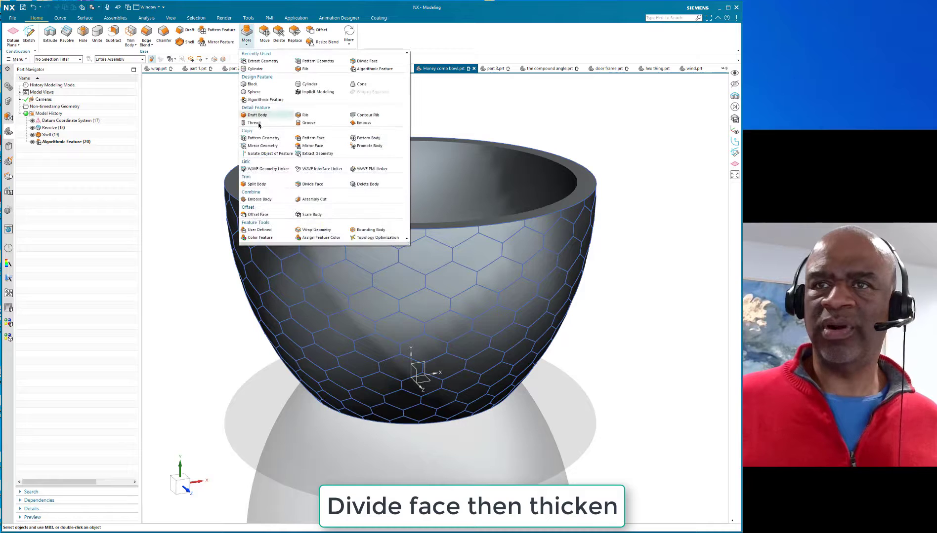
pyautogui.click(316, 154)
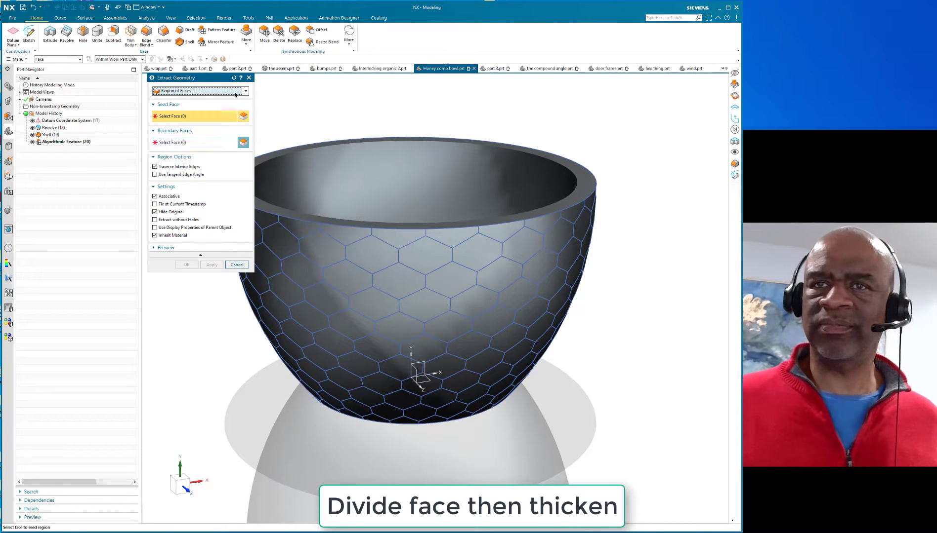
pyautogui.click(244, 92)
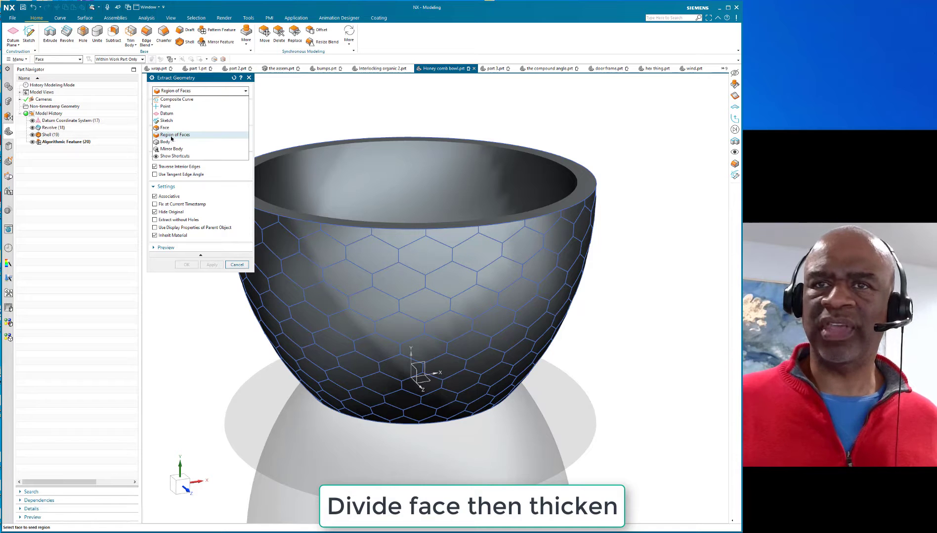
pyautogui.click(165, 142)
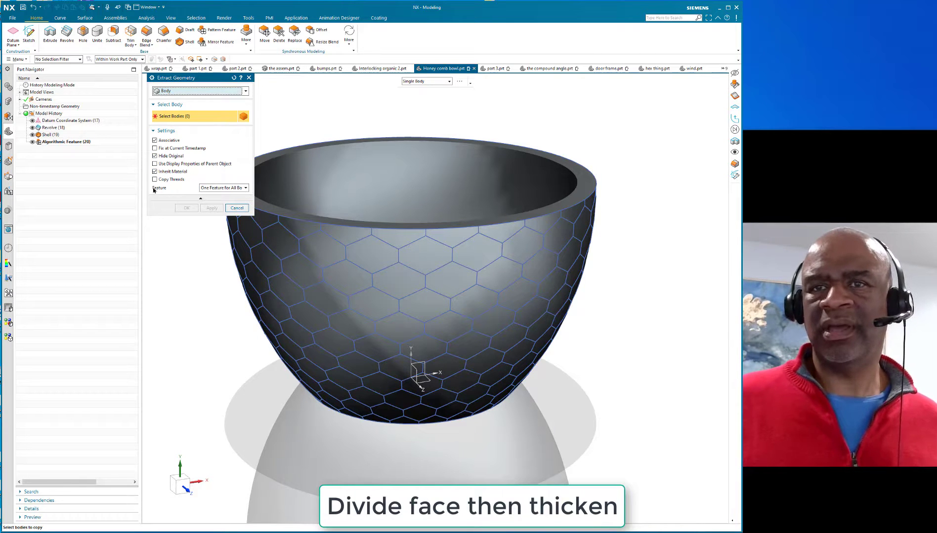
pyautogui.click(155, 171)
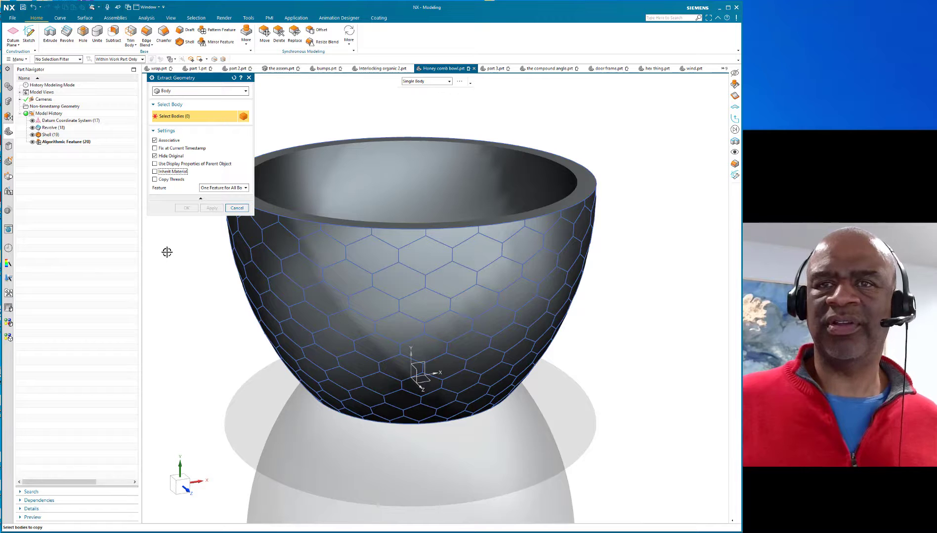
pyautogui.click(342, 141)
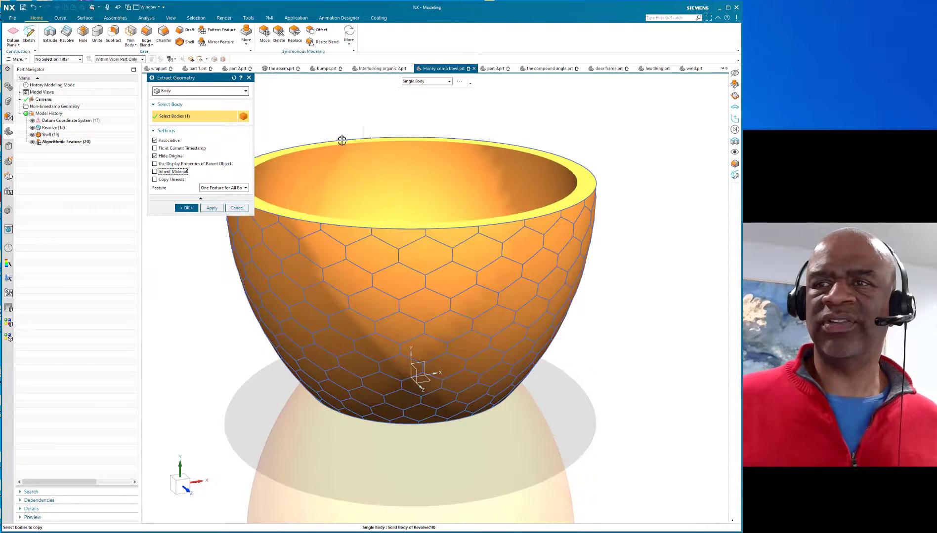
pyautogui.click(184, 208)
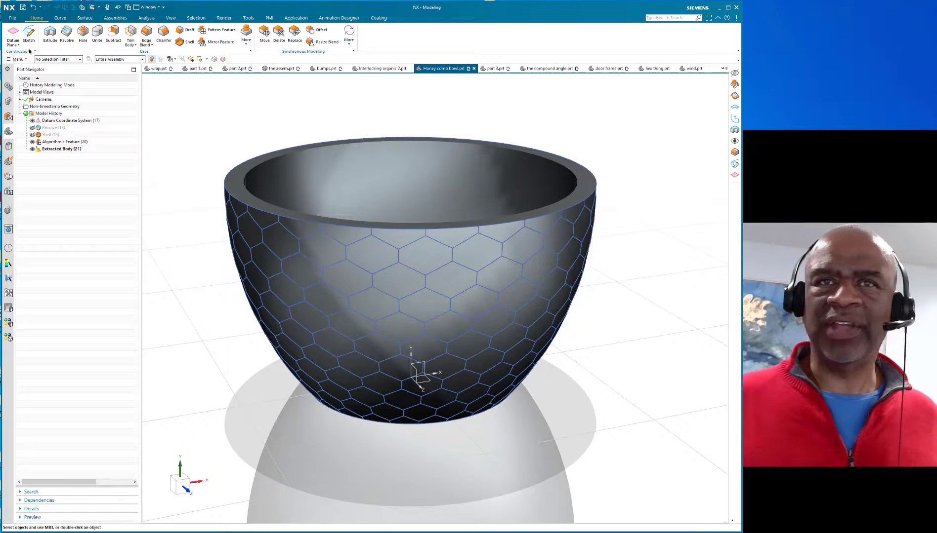
# Step: Divide the outer face of the extracted bowl with the hexagonal grid curves, projected normal to the face and with dividing objects hidden
pyautogui.click(246, 36)
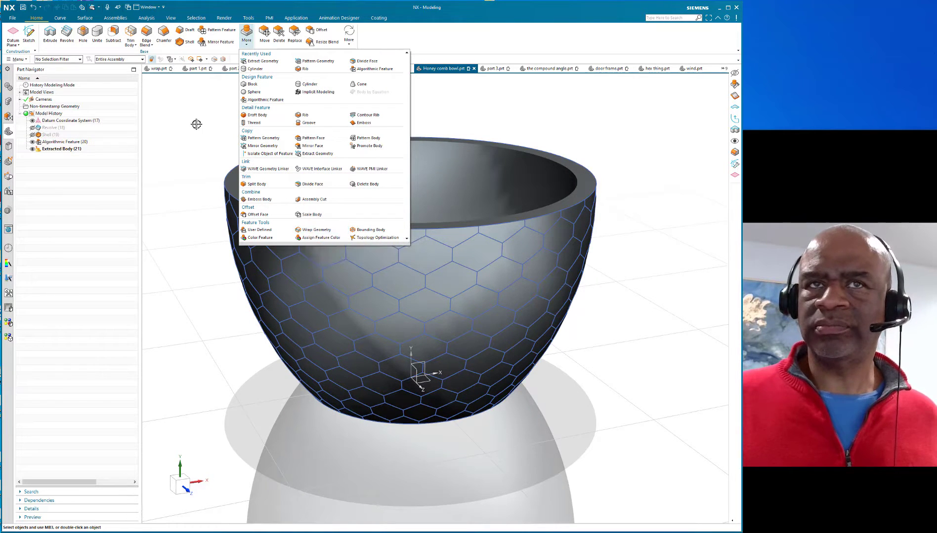
pyautogui.click(236, 175)
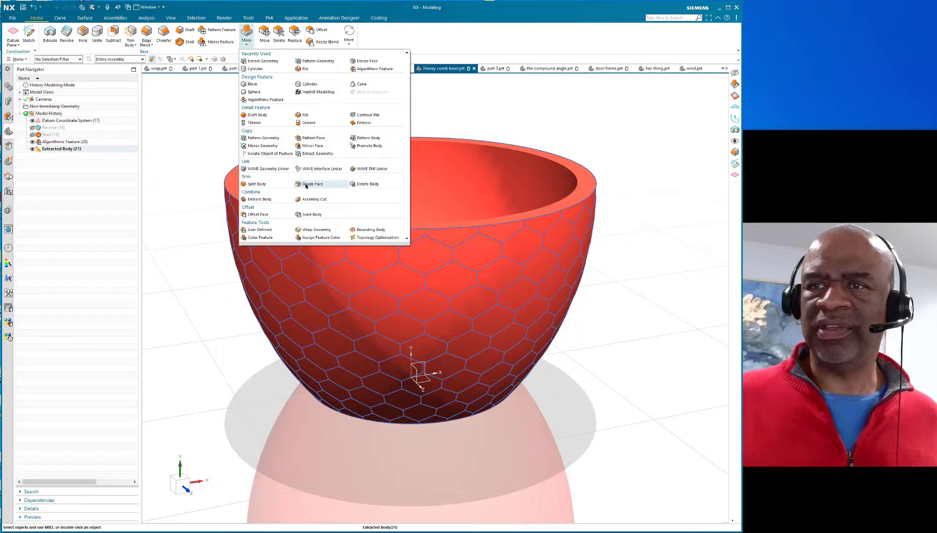
pyautogui.click(303, 183)
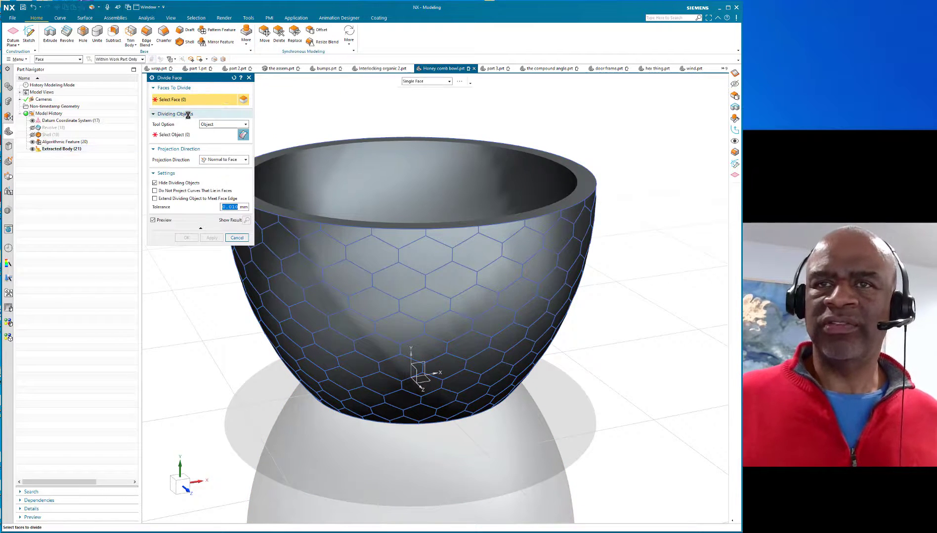
pyautogui.click(444, 84)
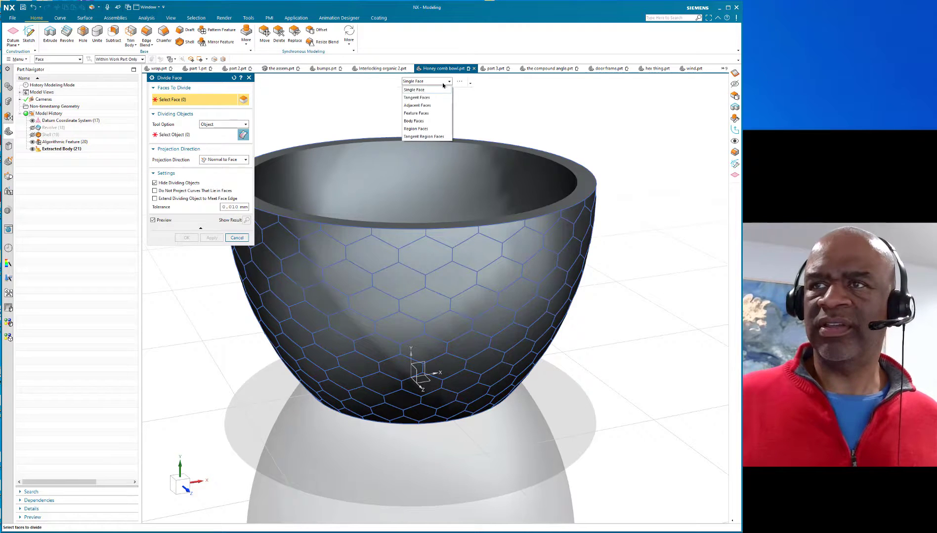
pyautogui.click(416, 90)
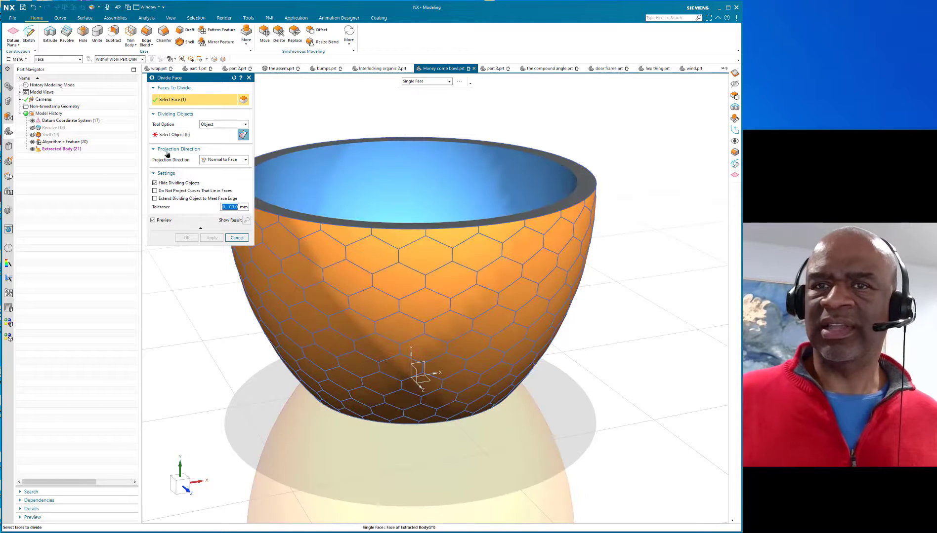
pyautogui.click(418, 376)
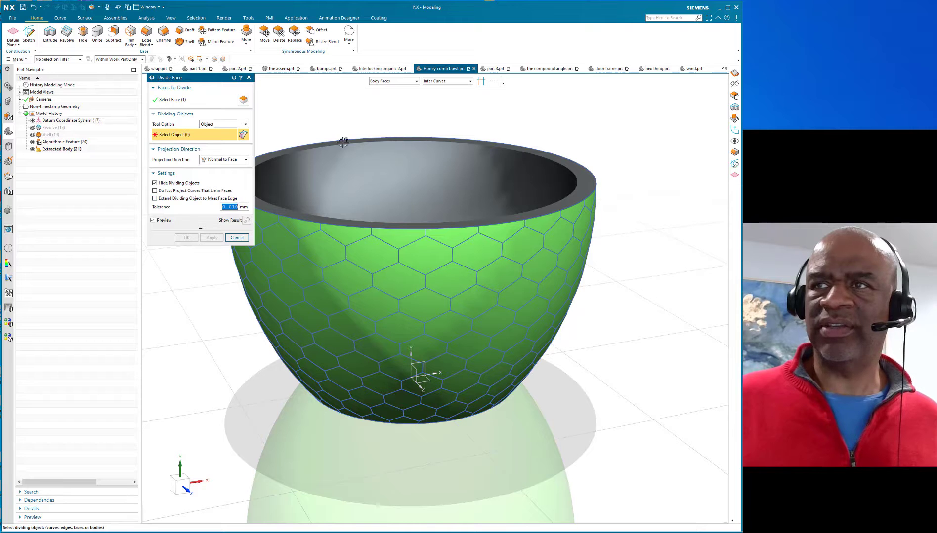
pyautogui.click(359, 266)
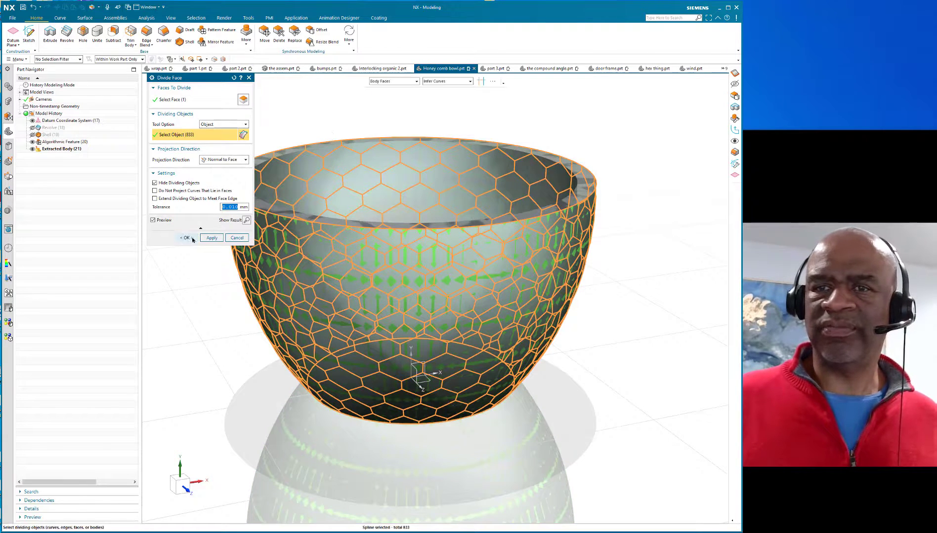
pyautogui.click(183, 238)
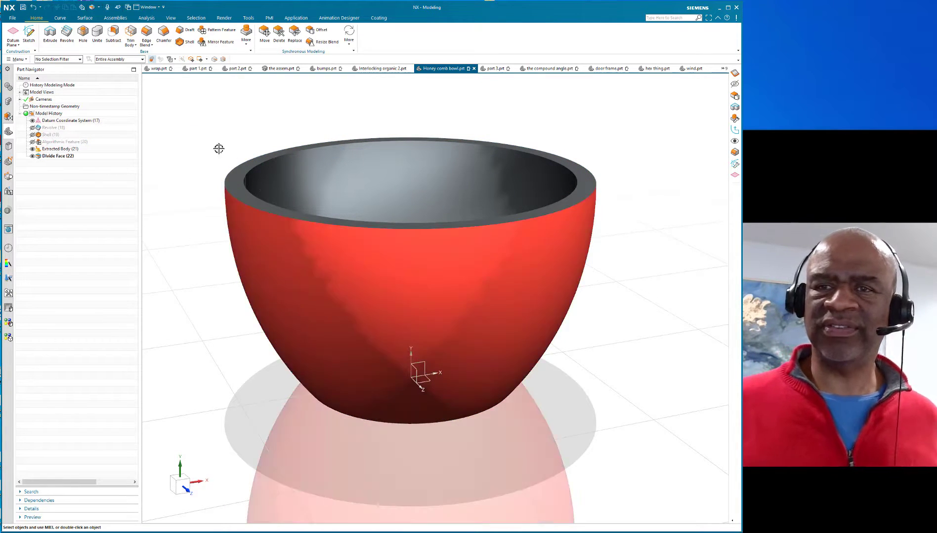
# Step: Change the bowl's rendering style to shaded with edges so the divided faces show
pyautogui.rightClick(213, 115)
pyautogui.press('Escape')
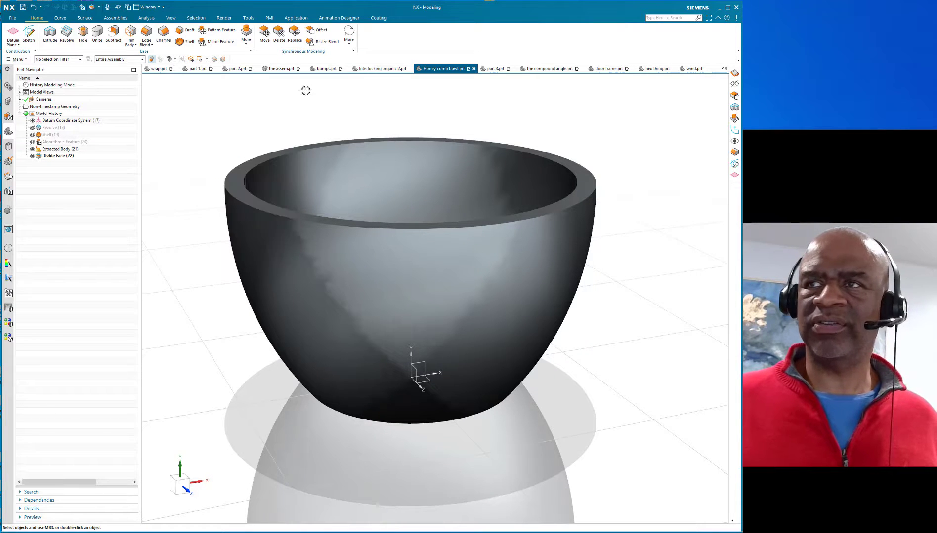
pyautogui.rightClick(249, 95)
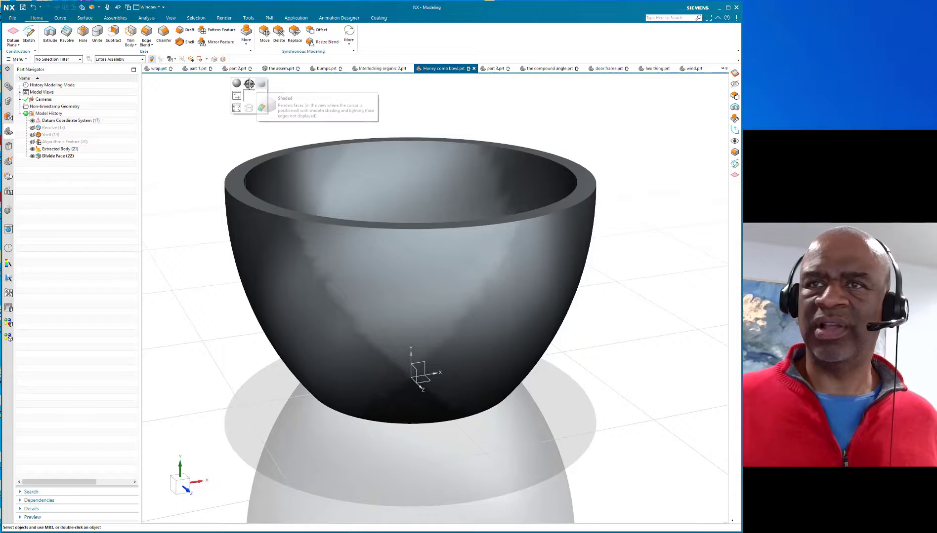
pyautogui.click(247, 84)
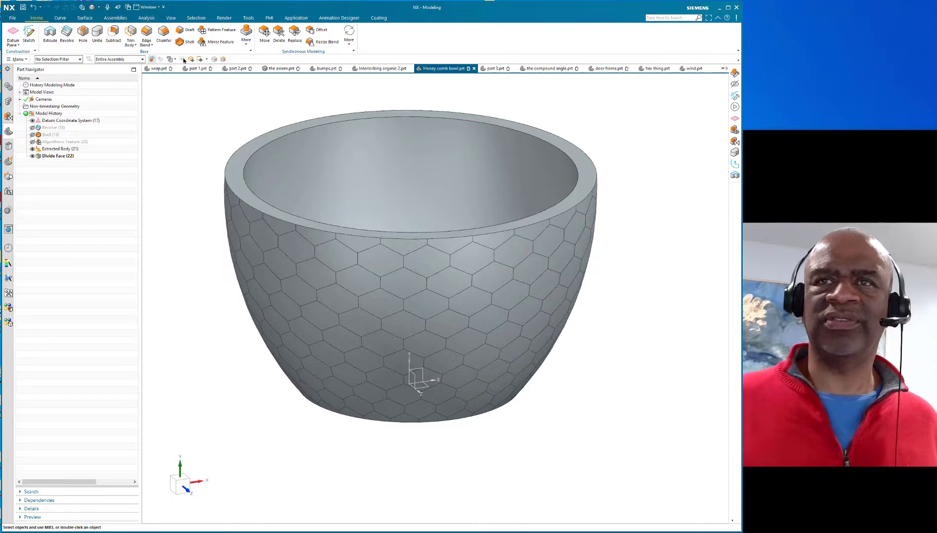
# Step: Thicken two separate hexagonal faces near the bowl's rim with offsets of -2 and 2 mm and no Boolean
pyautogui.click(84, 18)
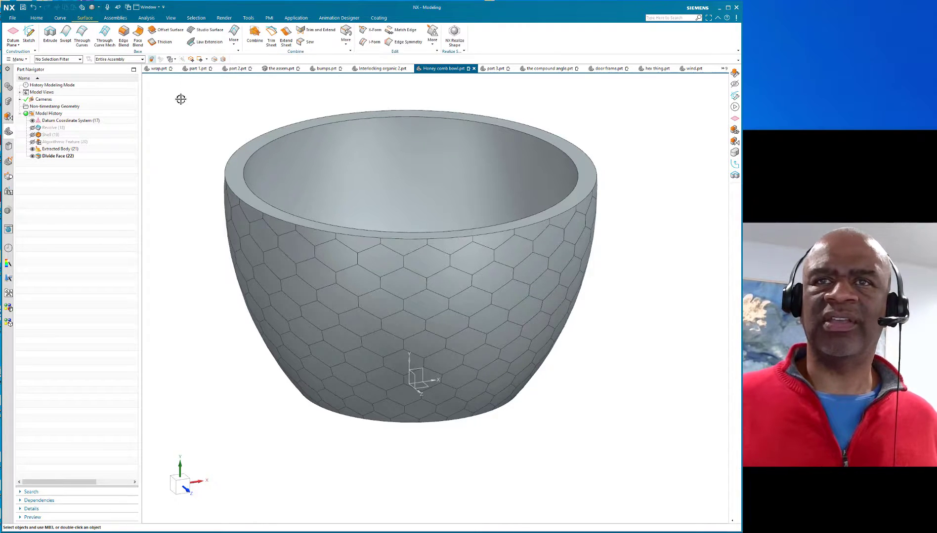
pyautogui.click(163, 41)
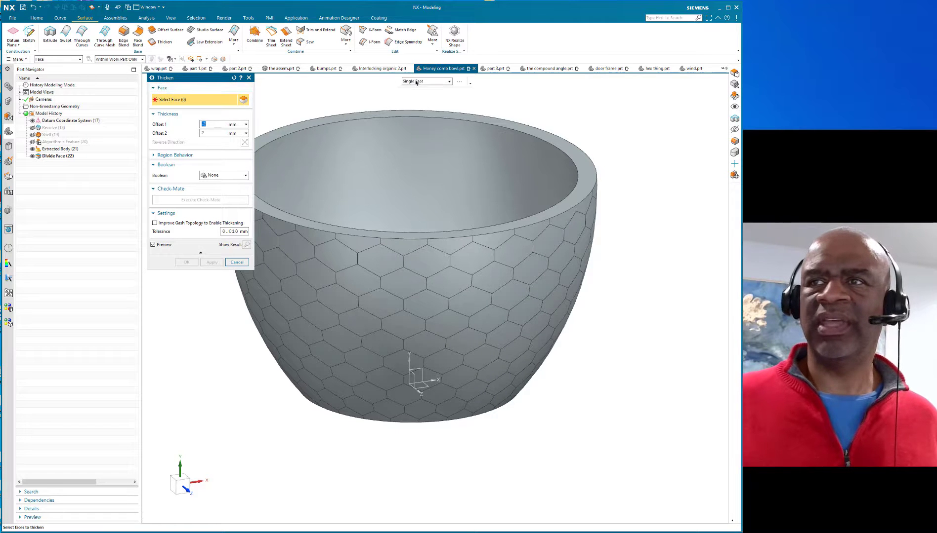
pyautogui.click(421, 81)
pyautogui.click(421, 82)
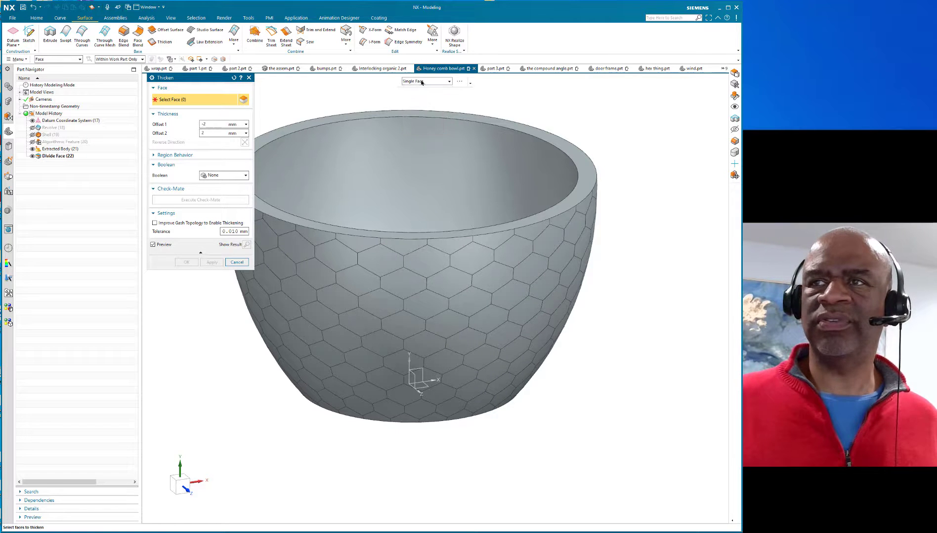
pyautogui.click(385, 260)
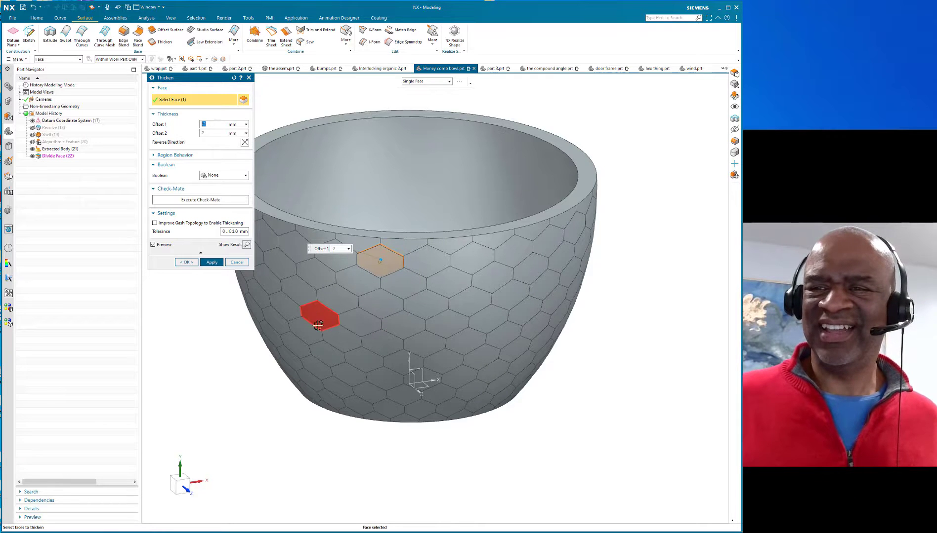
pyautogui.click(316, 274)
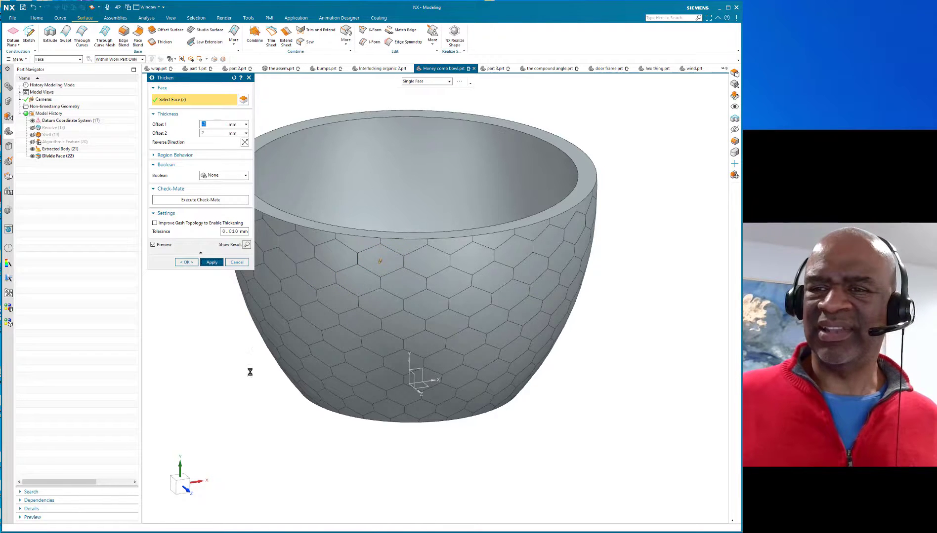
pyautogui.moveTo(266, 370); pyautogui.dragTo(224, 394, button='middle')
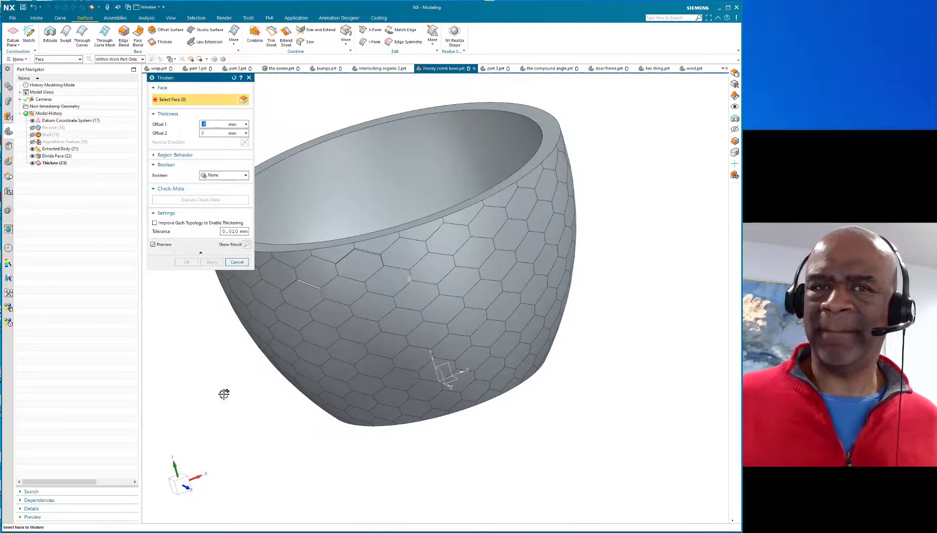
pyautogui.click(56, 163)
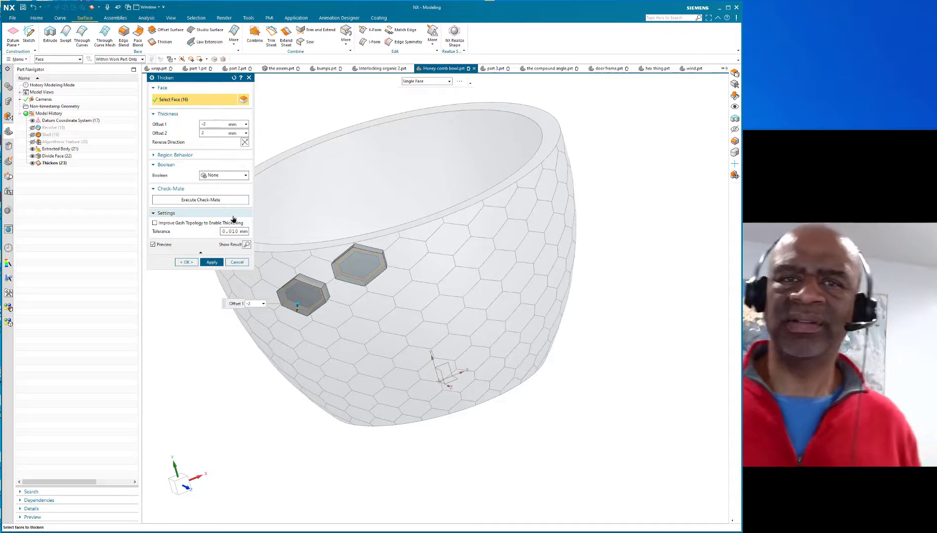
pyautogui.click(236, 262)
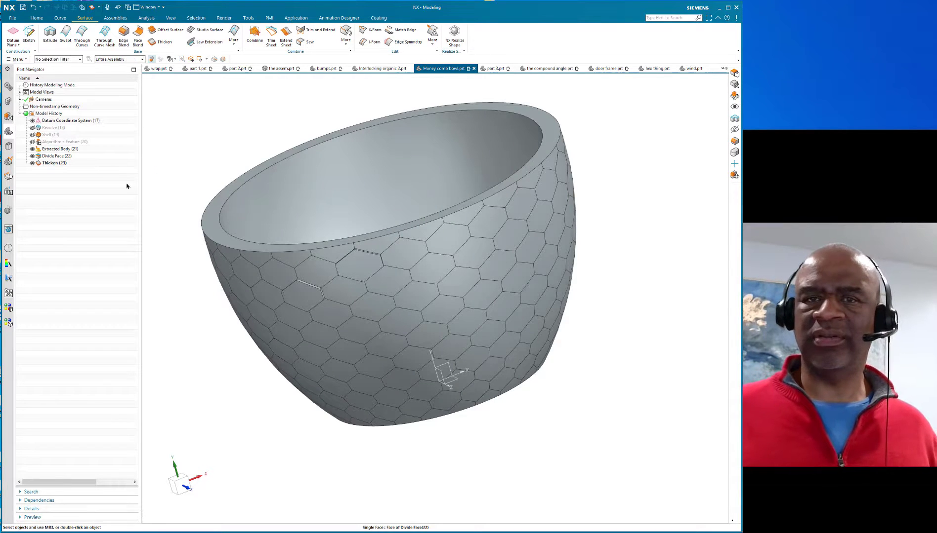
# Step: Edit the Thicken feature of the two hexagonal faces and set Offset 1 to -6 mm
pyautogui.doubleClick(62, 163)
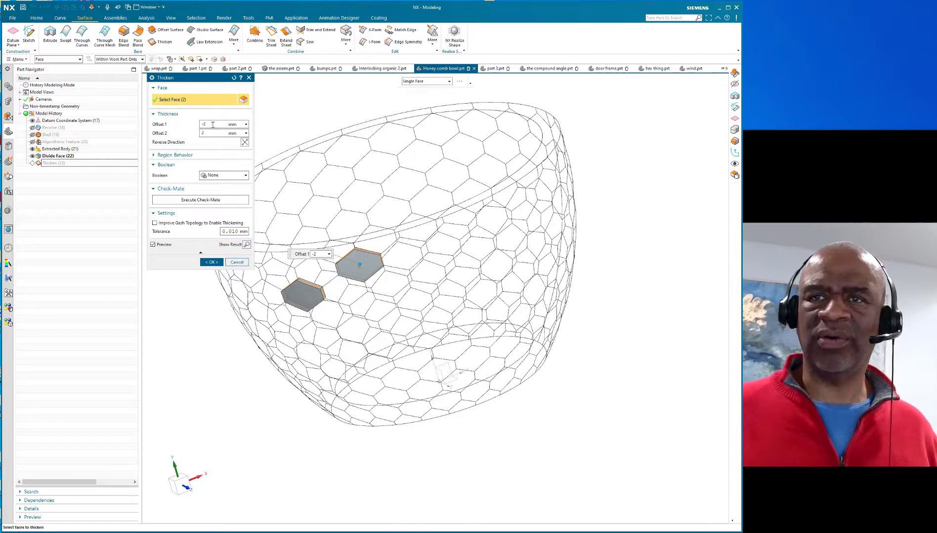
pyautogui.doubleClick(212, 124)
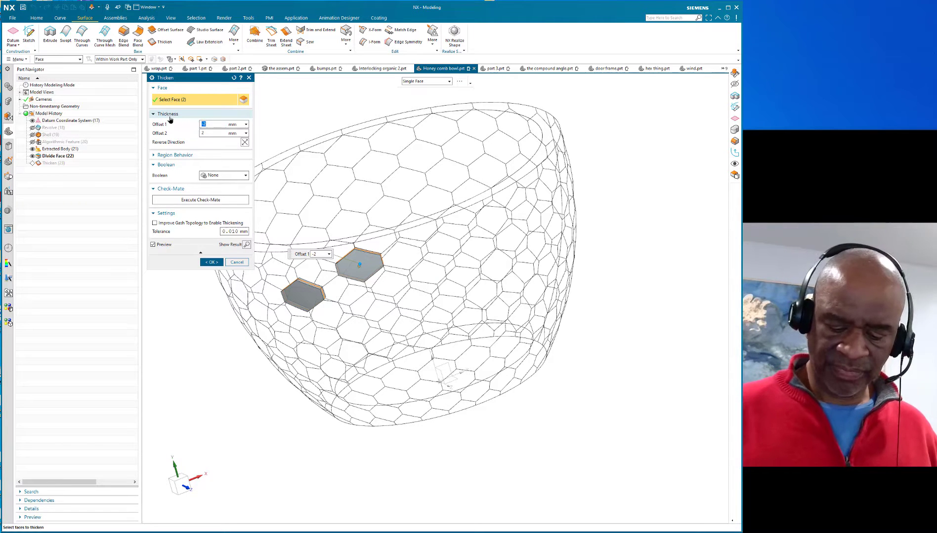
pyautogui.write('-6')
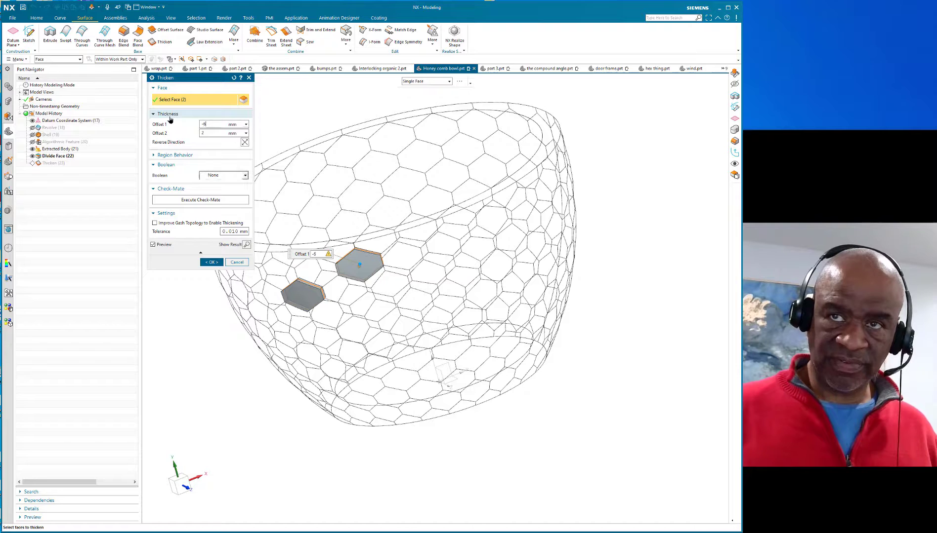
pyautogui.press('Return')
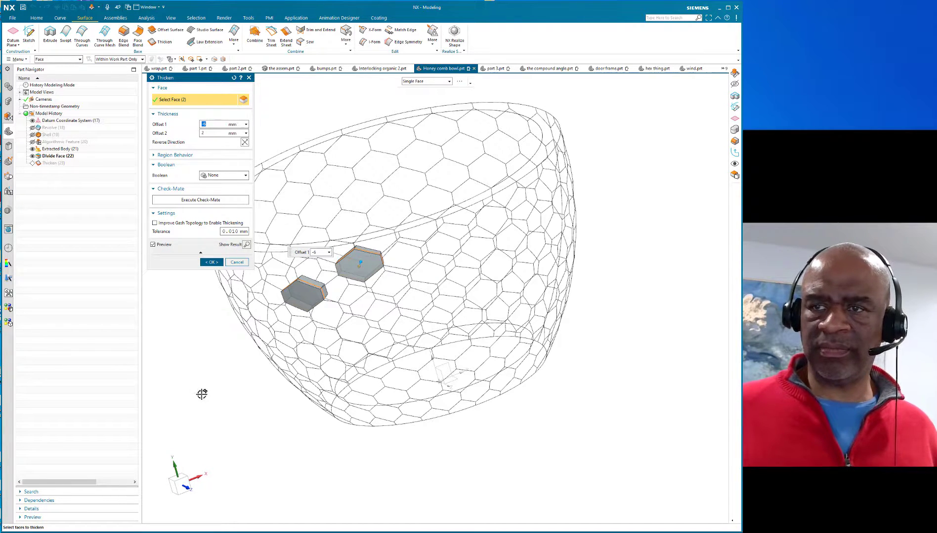
# Step: Add seven more separate hexagonal faces to the Thicken feature, continuing the diagonal row down and around the bowl, and accept the edit
pyautogui.moveTo(216, 408)
pyautogui.mouseDown(button='middle')
pyautogui.moveTo(242, 407)
pyautogui.moveTo(267, 390)
pyautogui.moveTo(250, 401)
pyautogui.moveTo(213, 395)
pyautogui.mouseUp(button='middle')
pyautogui.click(377, 292)
pyautogui.click(385, 269)
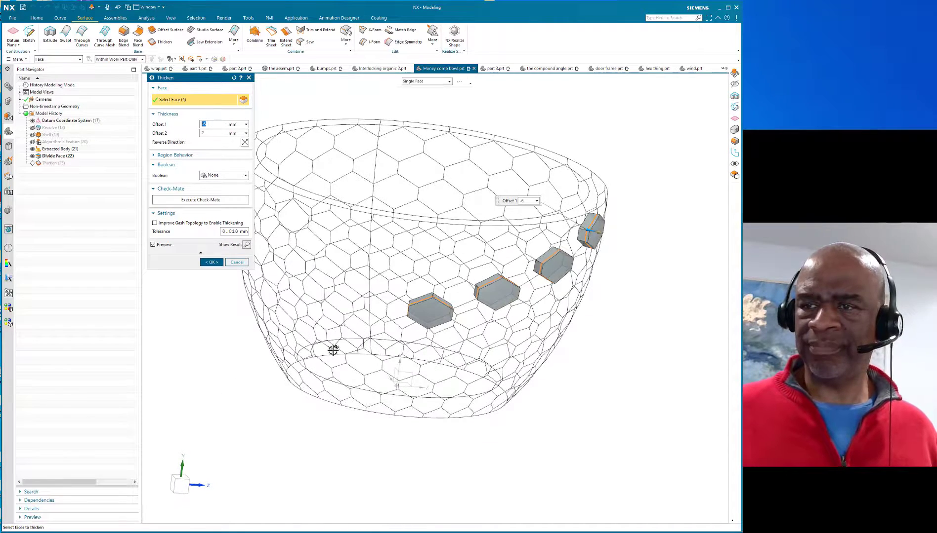
pyautogui.moveTo(261, 419); pyautogui.dragTo(349, 361, button='middle')
pyautogui.click(379, 365)
pyautogui.moveTo(266, 422); pyautogui.dragTo(328, 368, button='middle')
pyautogui.click(328, 368)
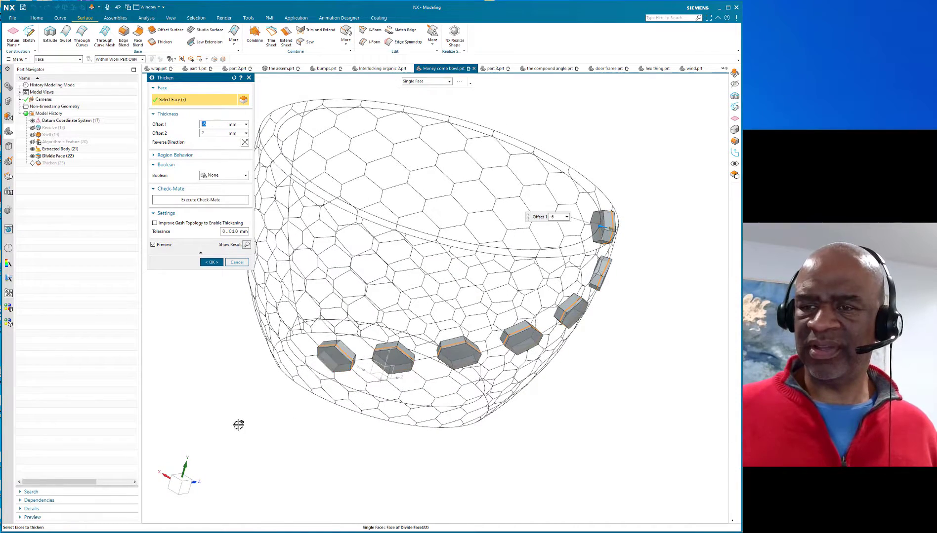
pyautogui.moveTo(237, 424); pyautogui.dragTo(295, 398, button='middle')
pyautogui.click(326, 376)
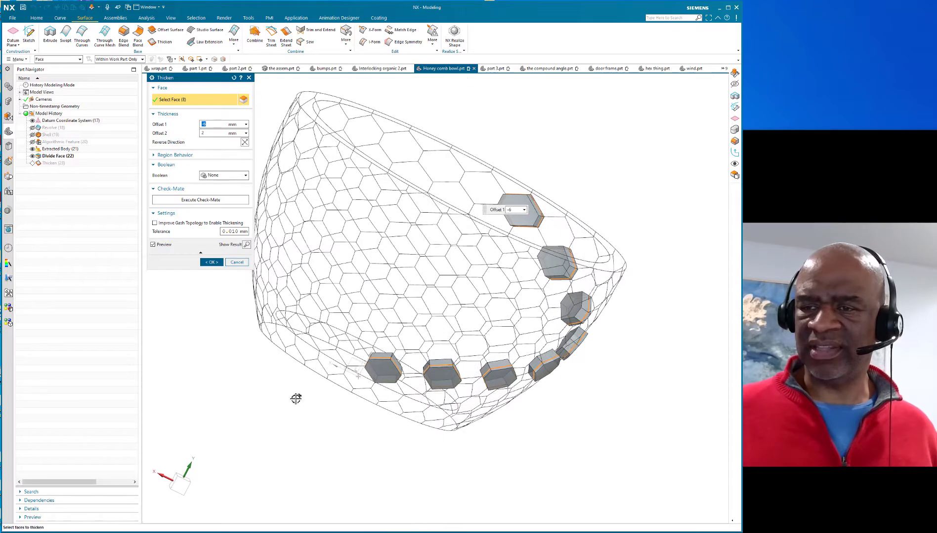
pyautogui.click(331, 362)
pyautogui.moveTo(216, 389); pyautogui.dragTo(134, 412, button='middle')
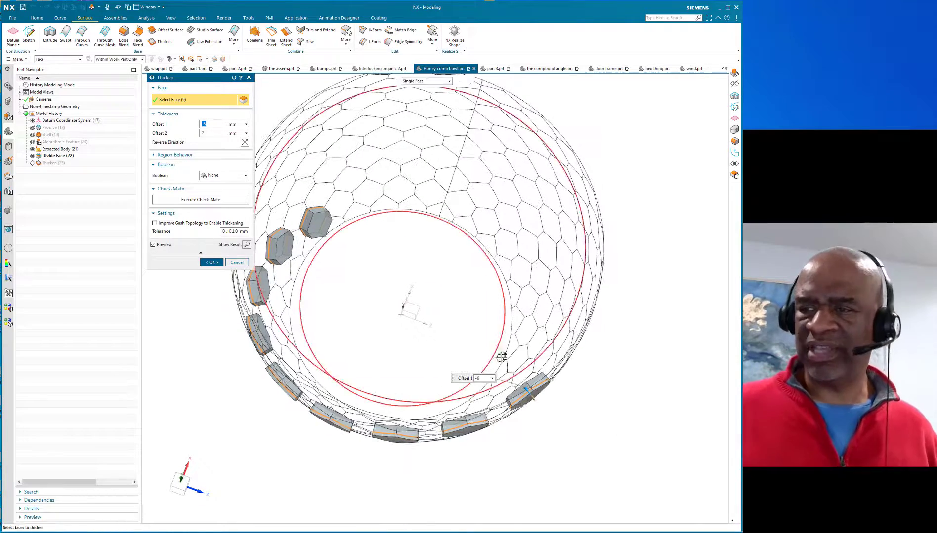
pyautogui.moveTo(551, 476); pyautogui.dragTo(545, 436, button='middle')
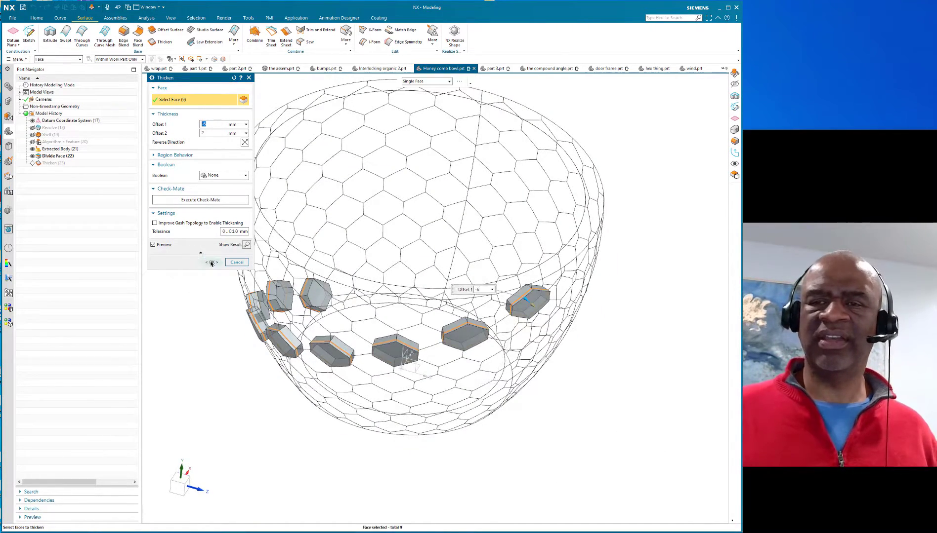
pyautogui.click(211, 262)
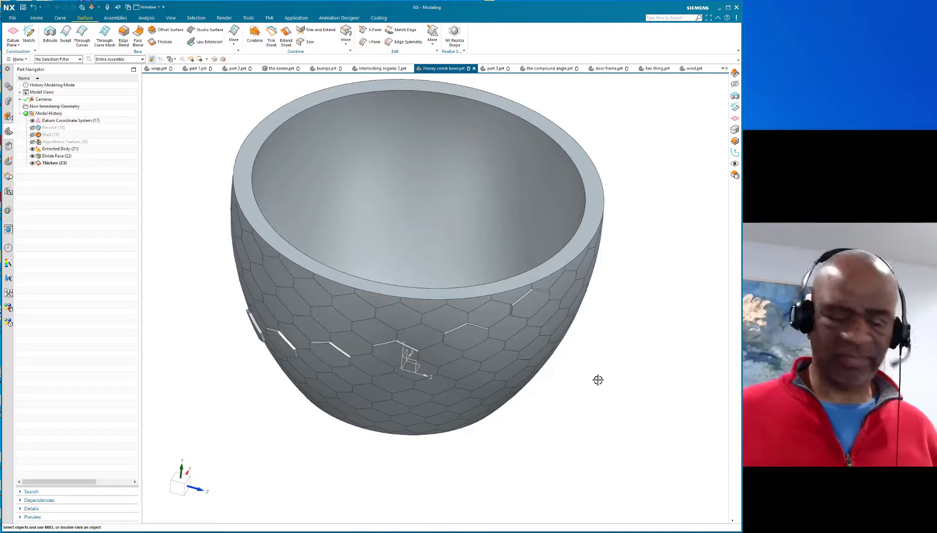
# Step: Hide the divided bowl body so only the thickened hexagonal solids remain displayed
pyautogui.hotkey('ctrl', 'b')
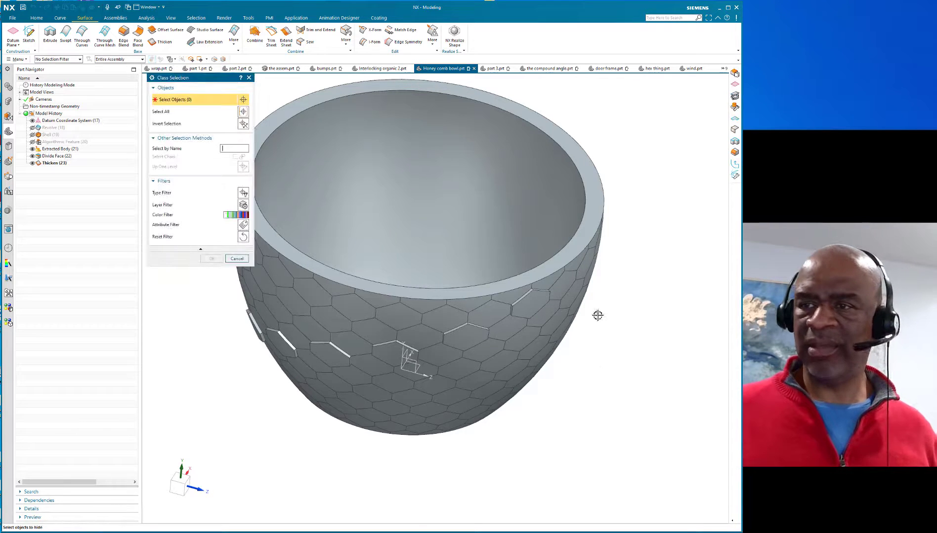
pyautogui.click(561, 260)
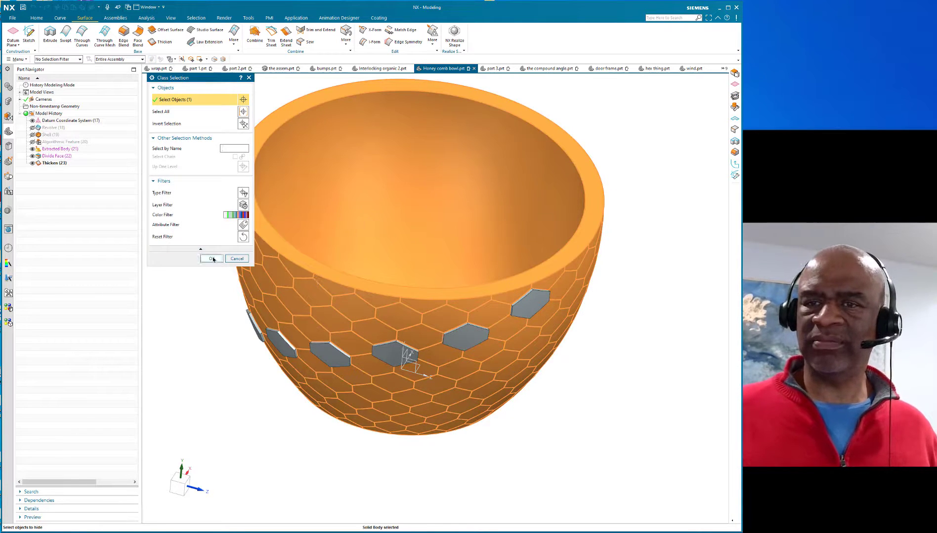
pyautogui.click(212, 258)
pyautogui.moveTo(603, 315); pyautogui.dragTo(613, 284, button='middle')
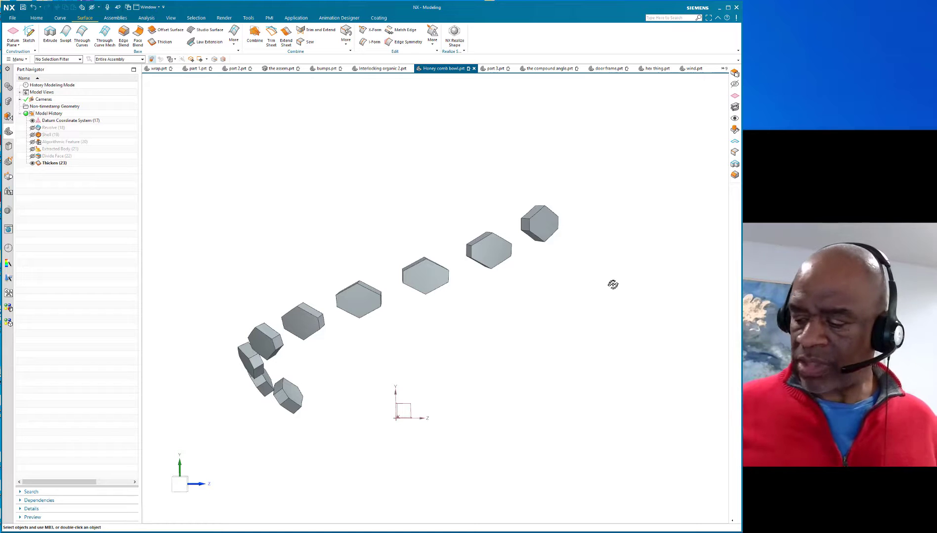
# Step: Apply Offset Region to all faces of the nine hexagonal solids with a distance of -2 mm
pyautogui.click(36, 18)
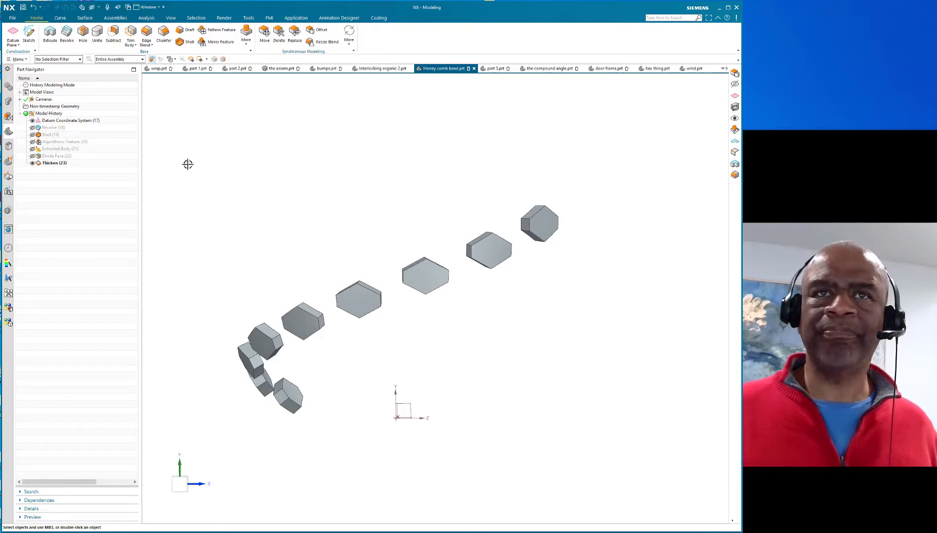
pyautogui.click(318, 32)
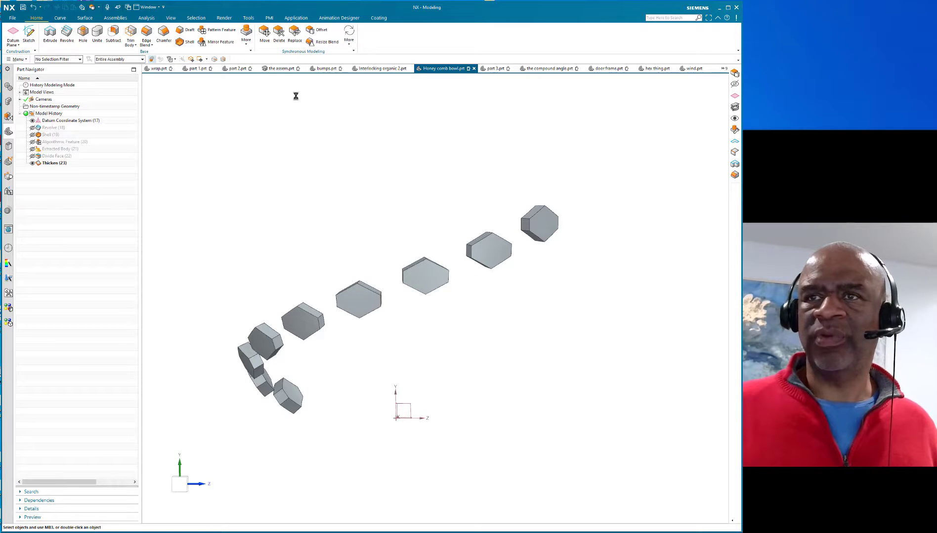
pyautogui.scroll(4, 420, 152)
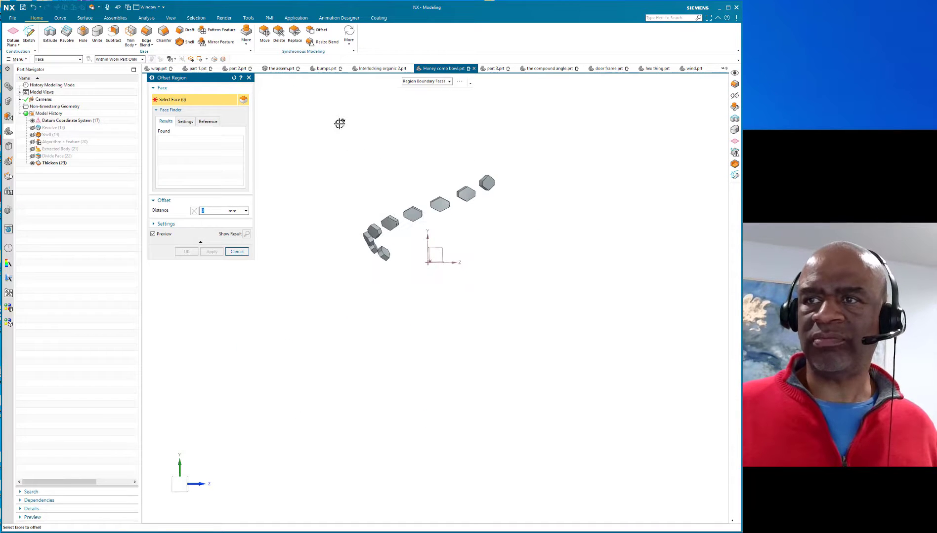
pyautogui.moveTo(339, 123); pyautogui.dragTo(509, 298)
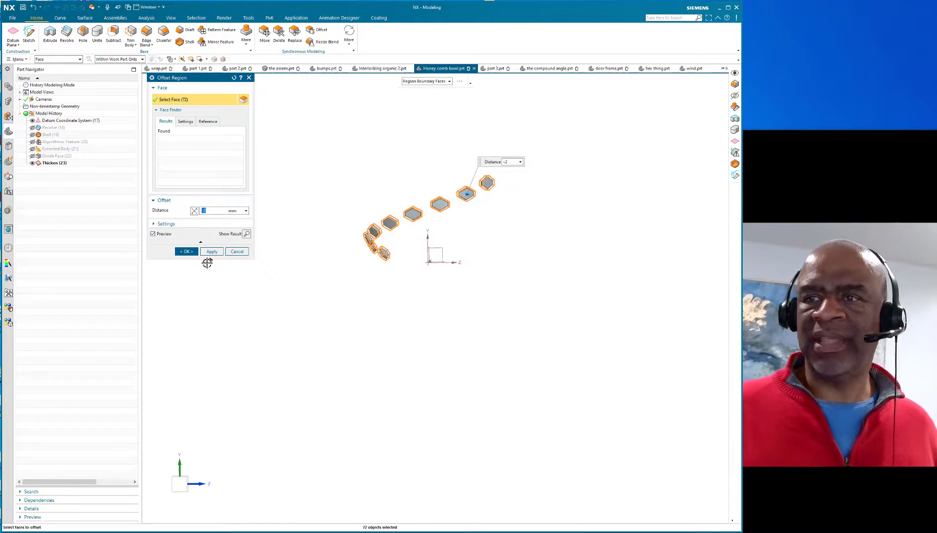
pyautogui.click(186, 252)
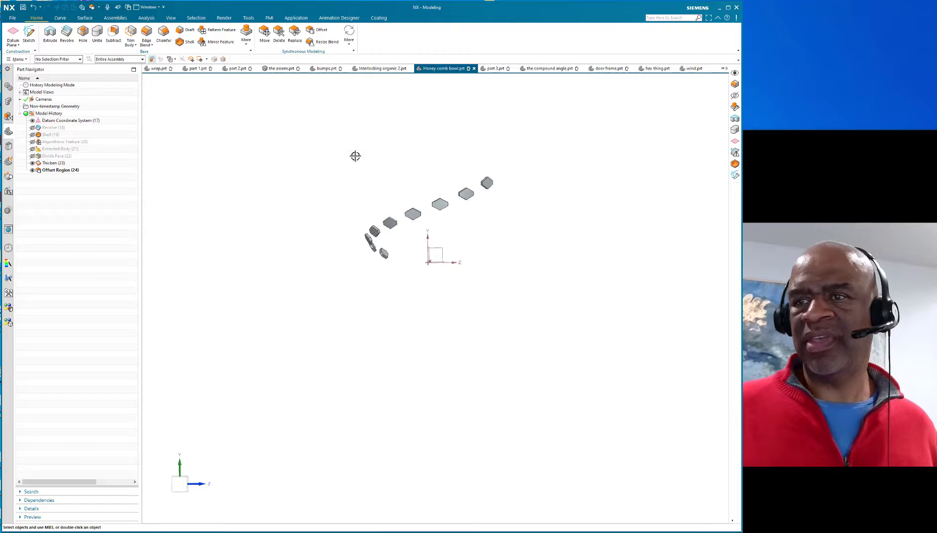
# Step: Make layer 1 the work layer and turn off the visibility of layer 10
pyautogui.moveTo(355, 154); pyautogui.dragTo(364, 163, button='middle')
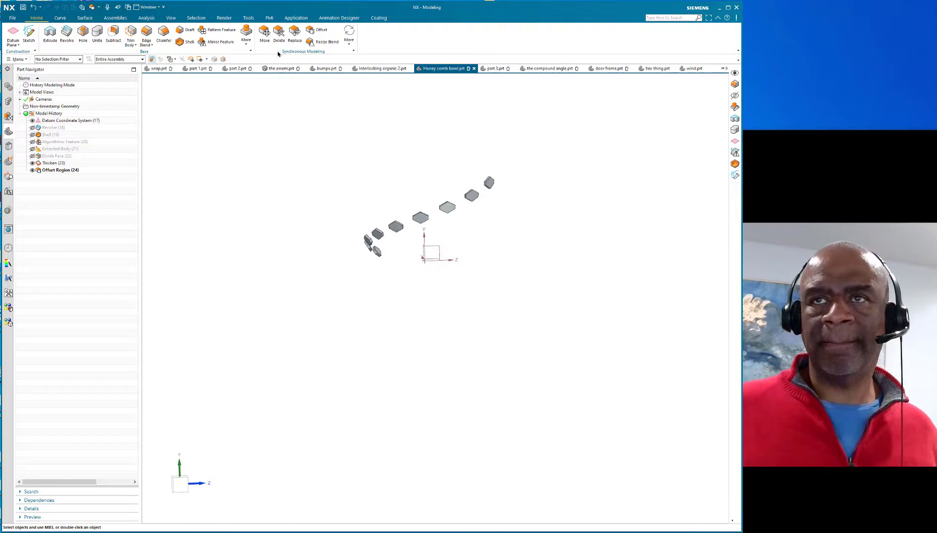
pyautogui.click(173, 19)
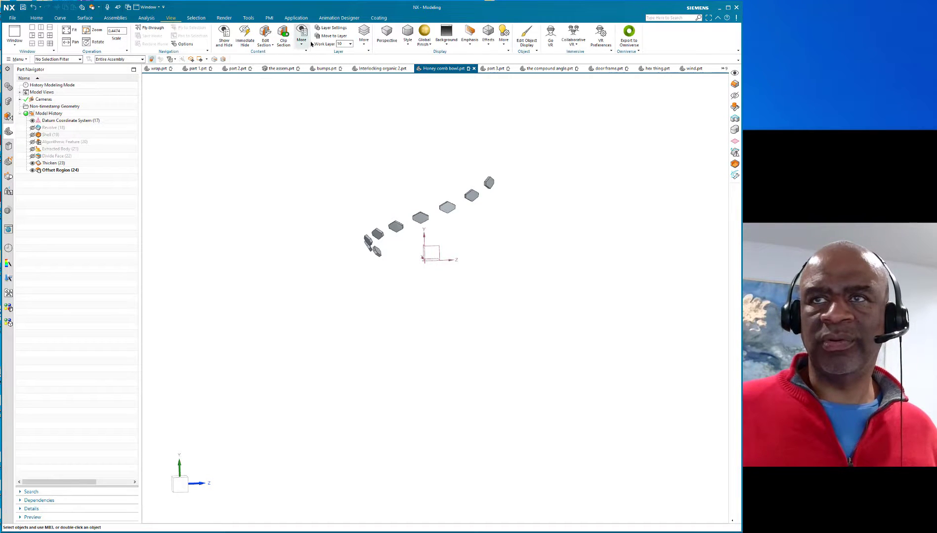
pyautogui.click(329, 28)
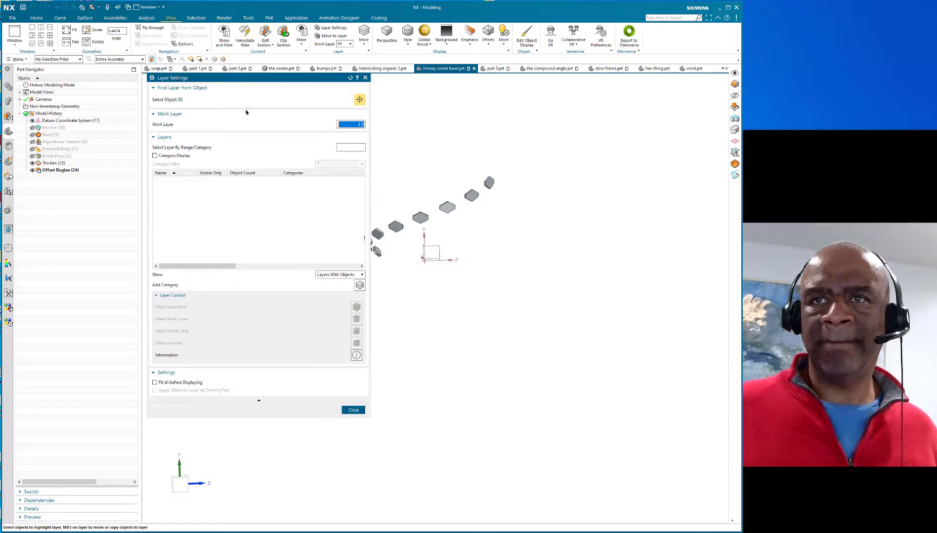
pyautogui.doubleClick(172, 180)
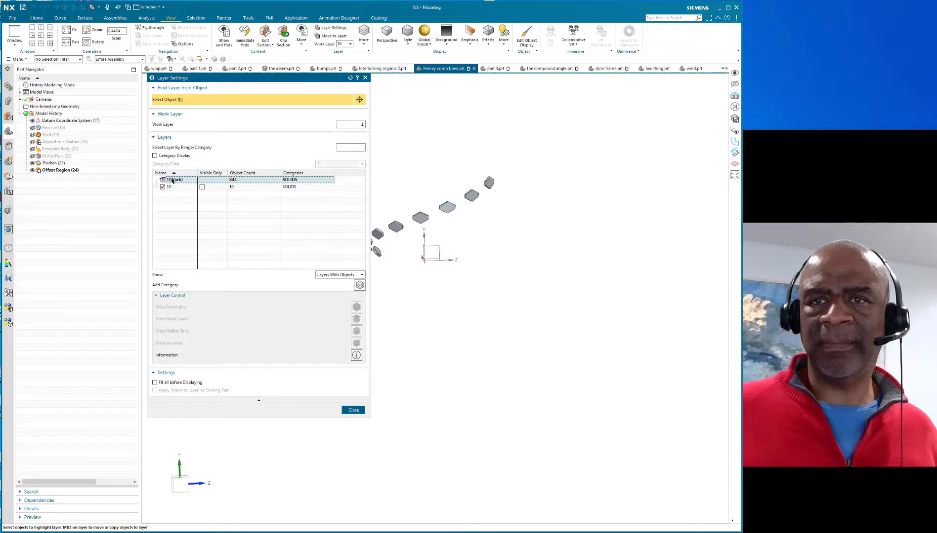
pyautogui.click(163, 187)
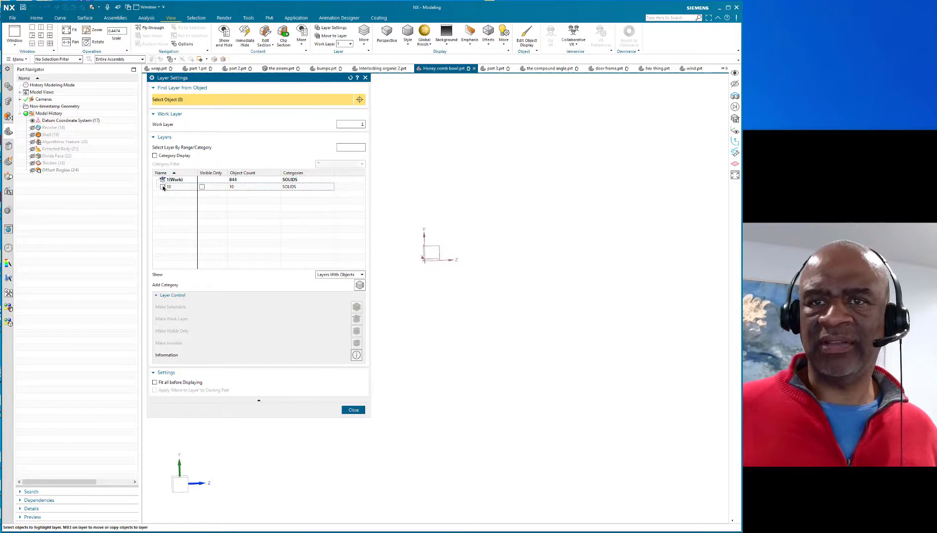
pyautogui.click(353, 410)
# Step: Show the hidden original shelled bowl body
pyautogui.hotkey('ctrl', 'shift', 'k')
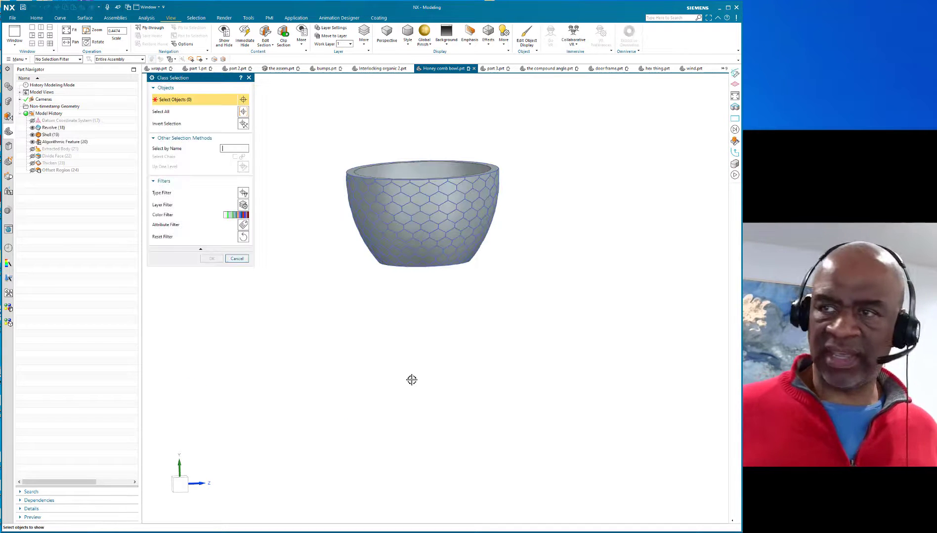
pyautogui.click(415, 169)
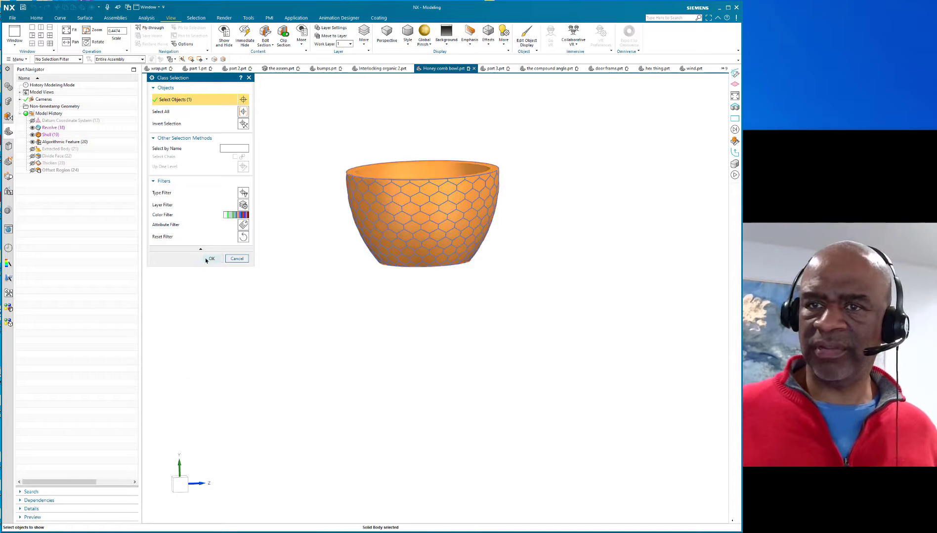
pyautogui.click(209, 258)
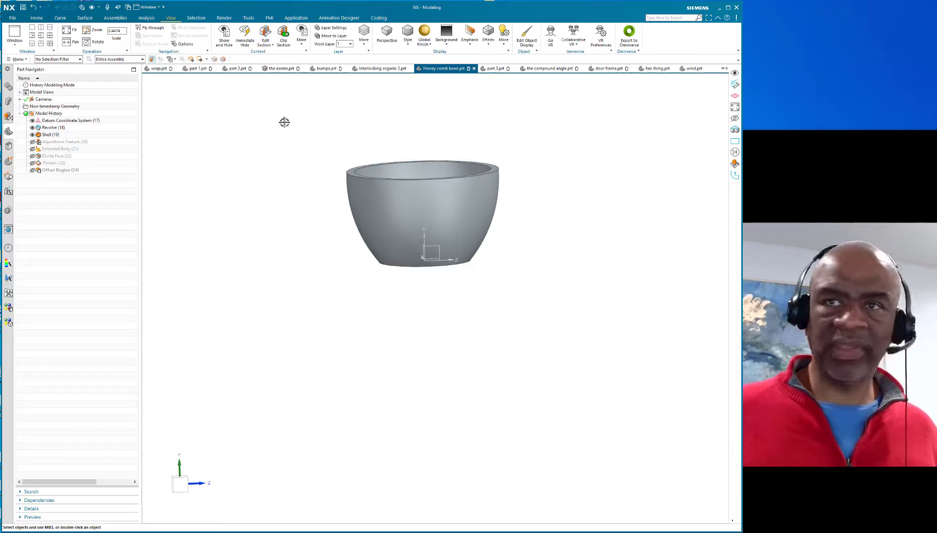
# Step: Turn layer 10 back on to display the hexagonal solids together with the bowl
pyautogui.click(331, 28)
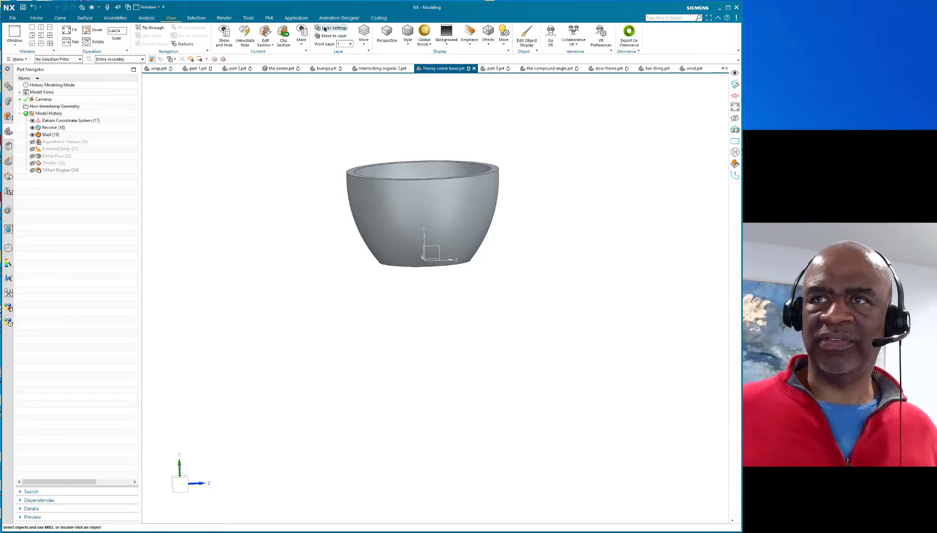
pyautogui.click(162, 187)
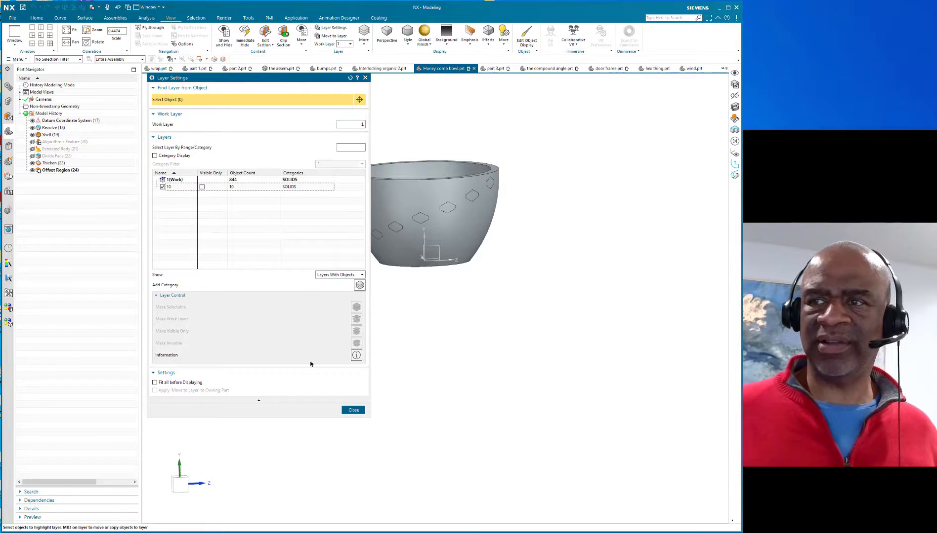
pyautogui.click(354, 410)
# Step: Examine how the hexagonal solids sit in the outer wall of the shelled bowl from several angles
pyautogui.moveTo(526, 295); pyautogui.dragTo(580, 223, button='middle')
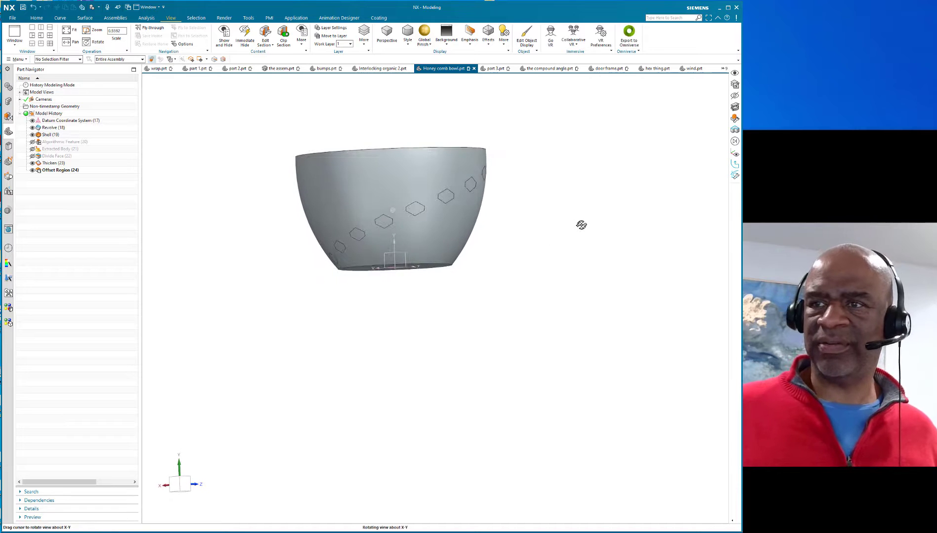
pyautogui.scroll(3, 515, 162)
pyautogui.scroll(2, 515, 162)
pyautogui.moveTo(479, 172); pyautogui.dragTo(496, 210, button='middle')
pyautogui.scroll(-2, 484, 199)
pyautogui.scroll(-1, 484, 198)
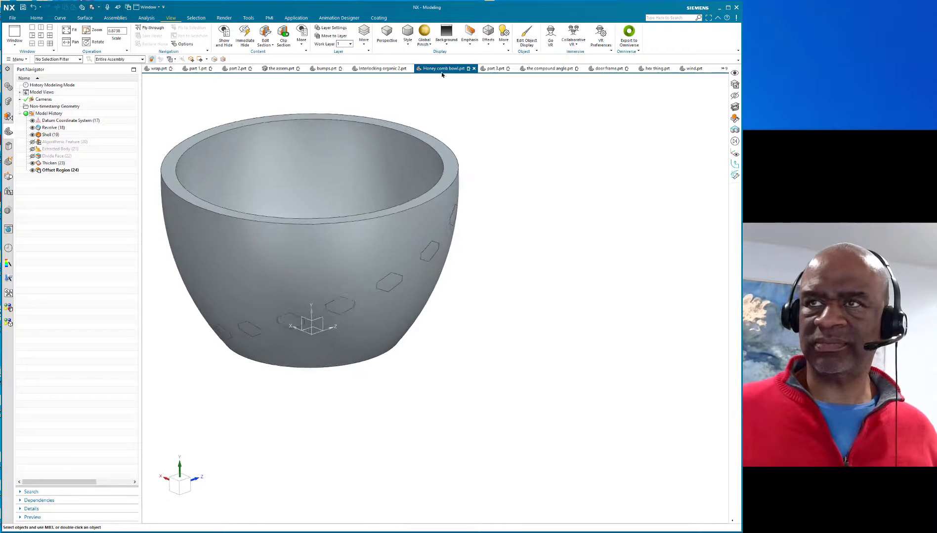
pyautogui.moveTo(559, 188)
pyautogui.mouseDown(button='middle')
pyautogui.moveTo(575, 228)
pyautogui.moveTo(560, 186)
pyautogui.mouseUp(button='middle')
pyautogui.scroll(-1, 564, 178)
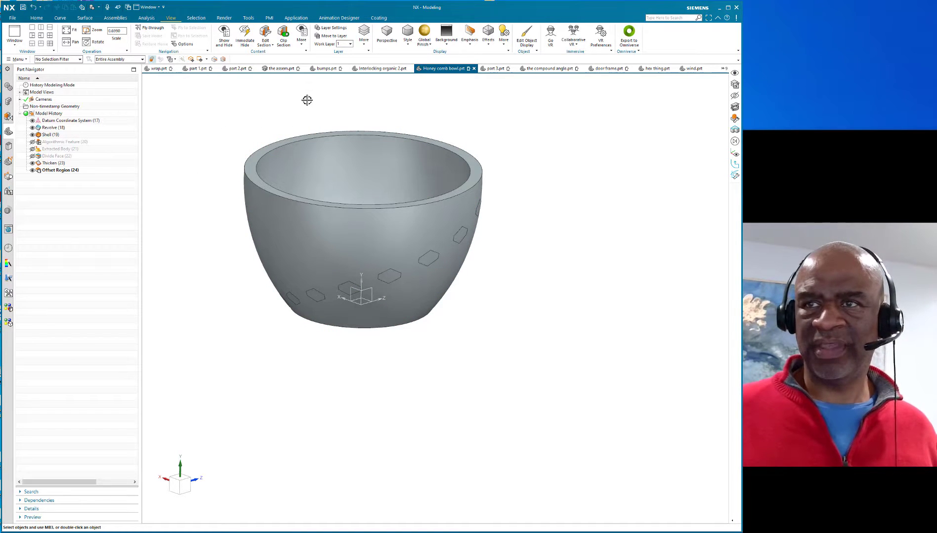
# Step: Offset the shelled bowl's outer face by -1 mm and check the hexagonal solids against the moved face
pyautogui.click(45, 19)
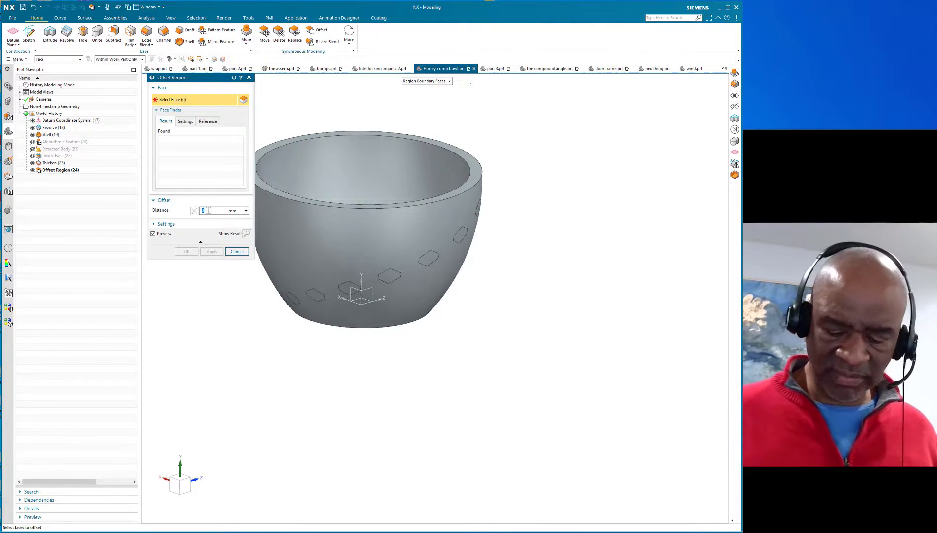
pyautogui.write('-1')
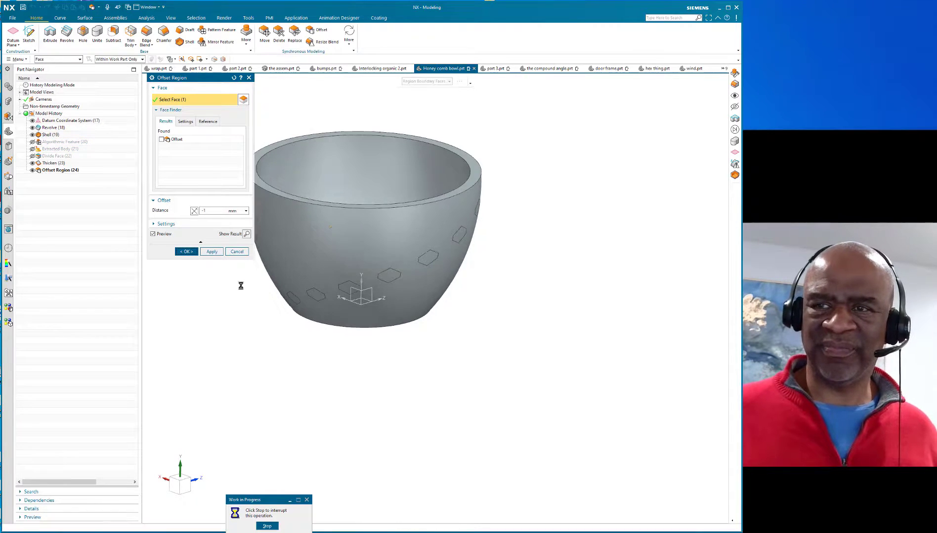
pyautogui.scroll(5, 495, 203)
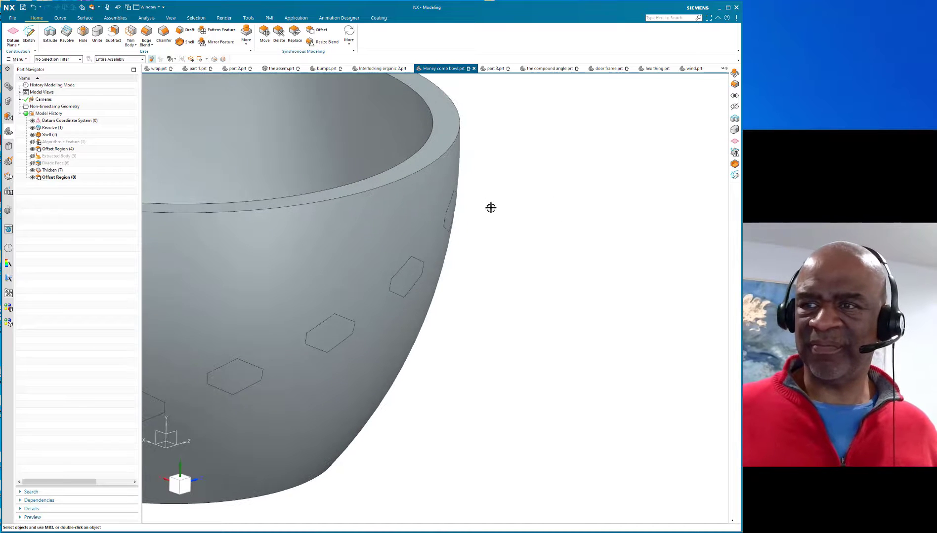
pyautogui.moveTo(489, 207); pyautogui.dragTo(516, 203, button='middle')
pyautogui.click(71, 178)
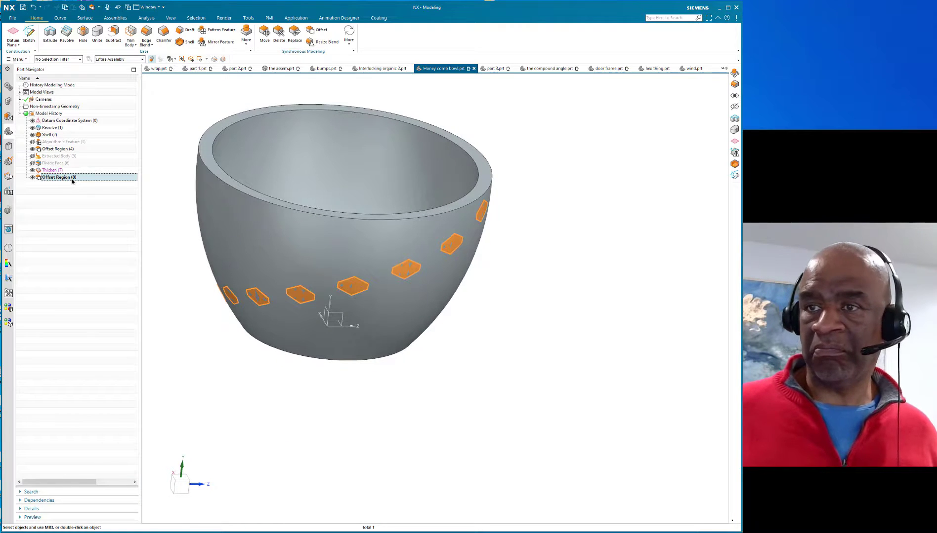
pyautogui.press('Escape')
pyautogui.moveTo(525, 328); pyautogui.dragTo(516, 310, button='middle')
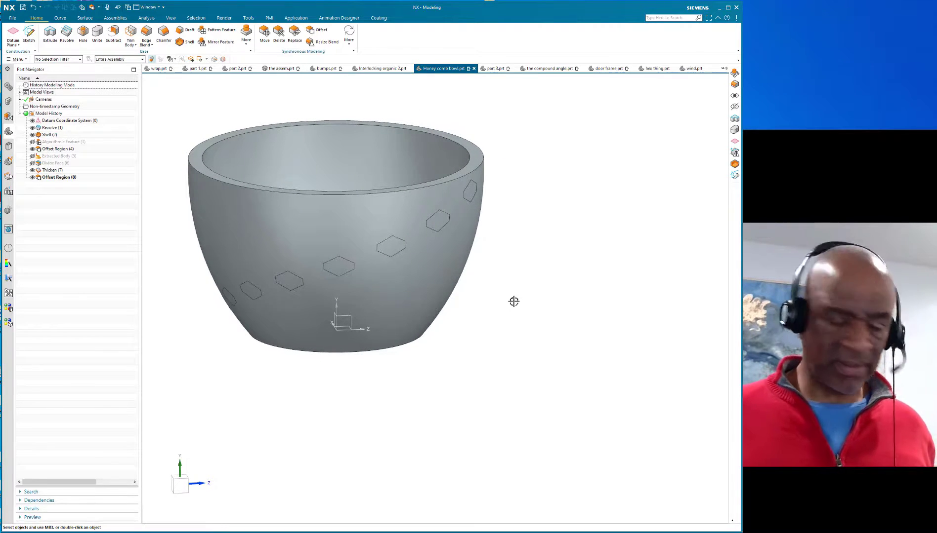
pyautogui.moveTo(521, 298); pyautogui.dragTo(533, 280, button='middle')
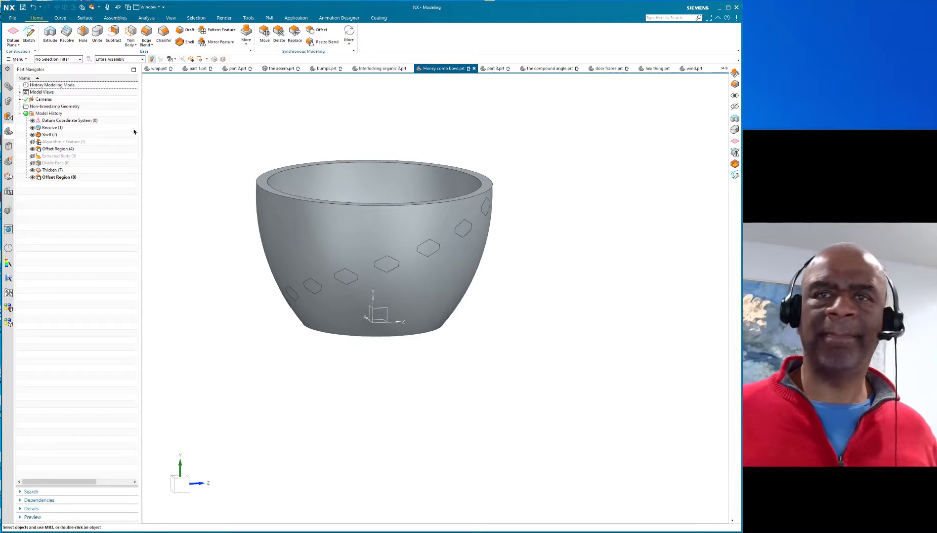
pyautogui.click(220, 30)
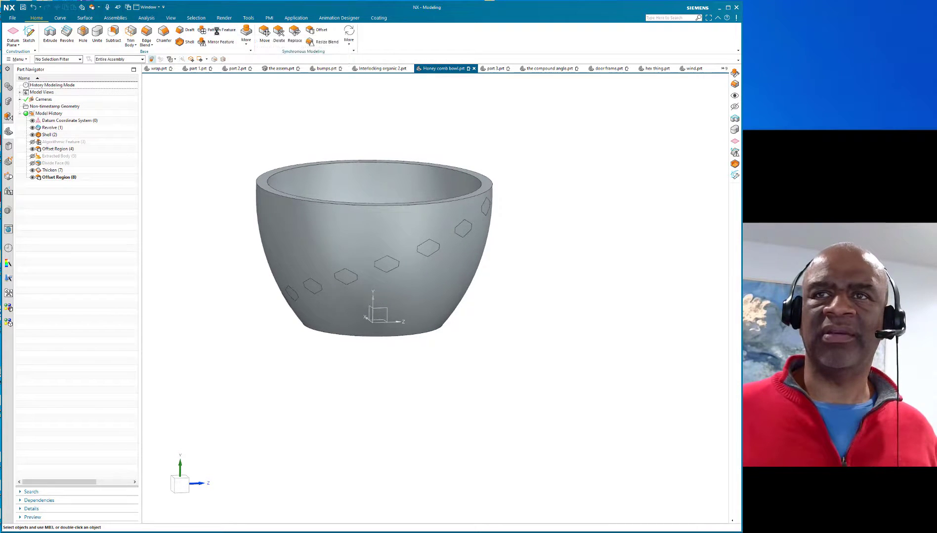
pyautogui.click(246, 40)
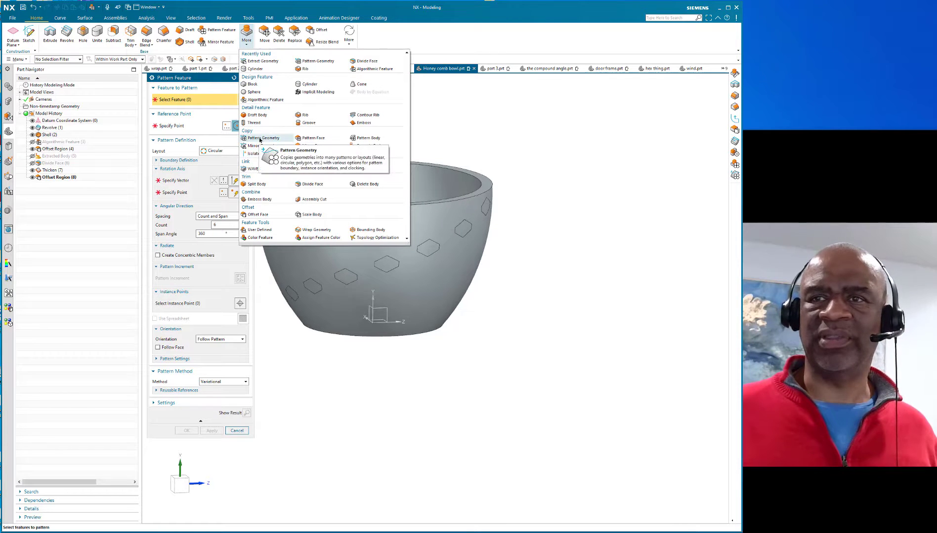
pyautogui.click(260, 138)
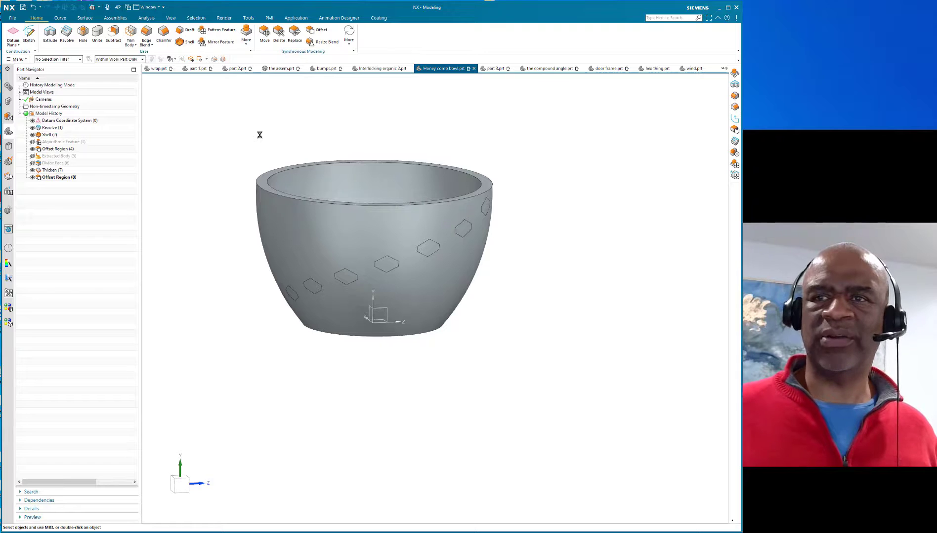
pyautogui.scroll(-1, 361, 152)
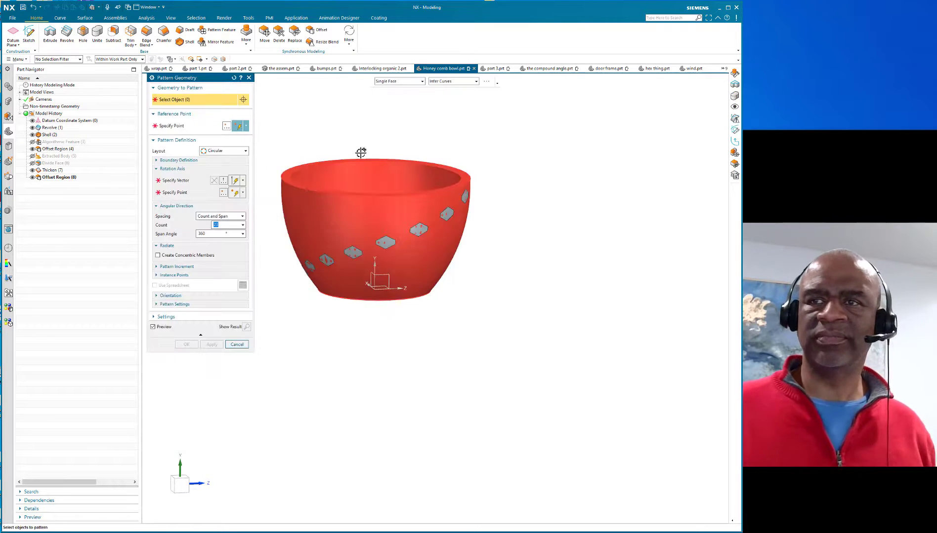
pyautogui.moveTo(268, 121); pyautogui.dragTo(525, 340)
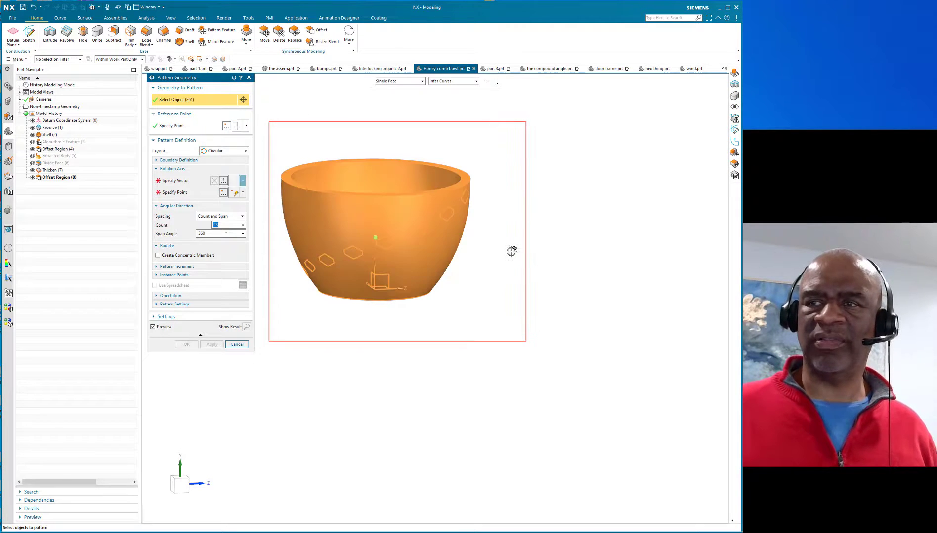
pyautogui.keyDown('shift'); pyautogui.click(355, 215); pyautogui.keyUp('shift')
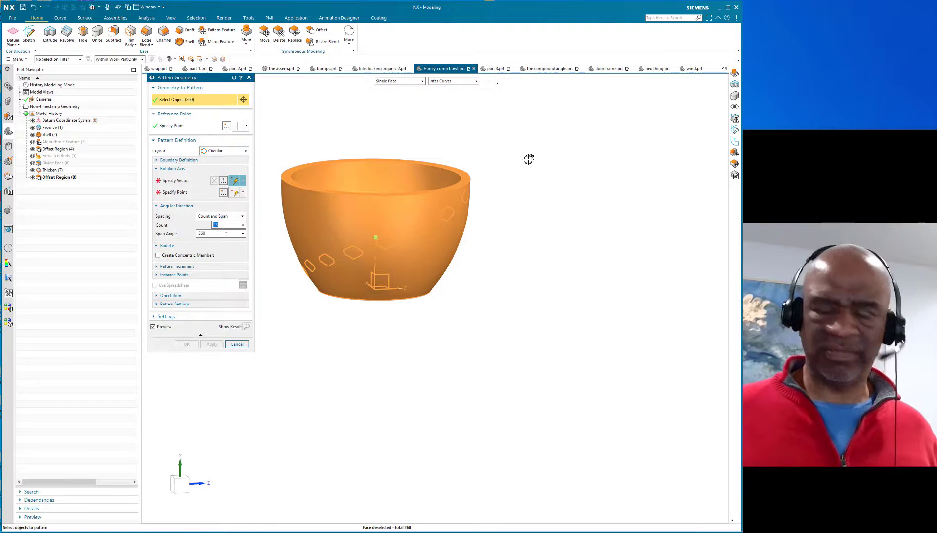
pyautogui.keyDown('shift'); pyautogui.click(351, 212); pyautogui.keyUp('shift')
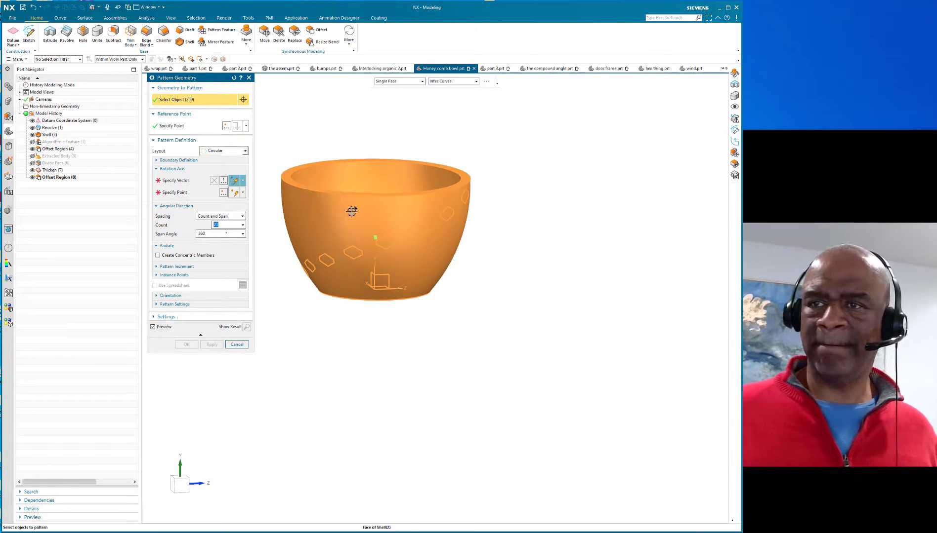
pyautogui.keyDown('shift'); pyautogui.click(334, 210); pyautogui.keyUp('shift')
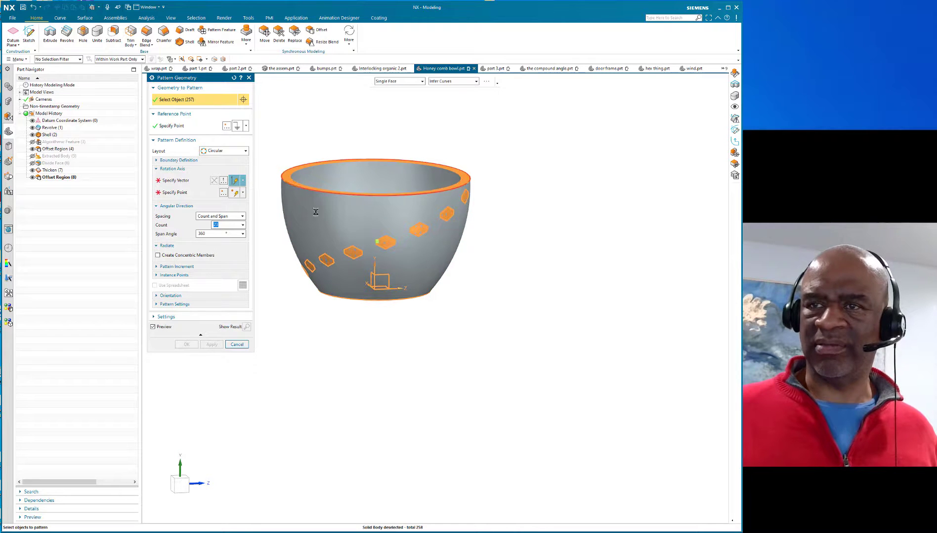
pyautogui.press('Escape')
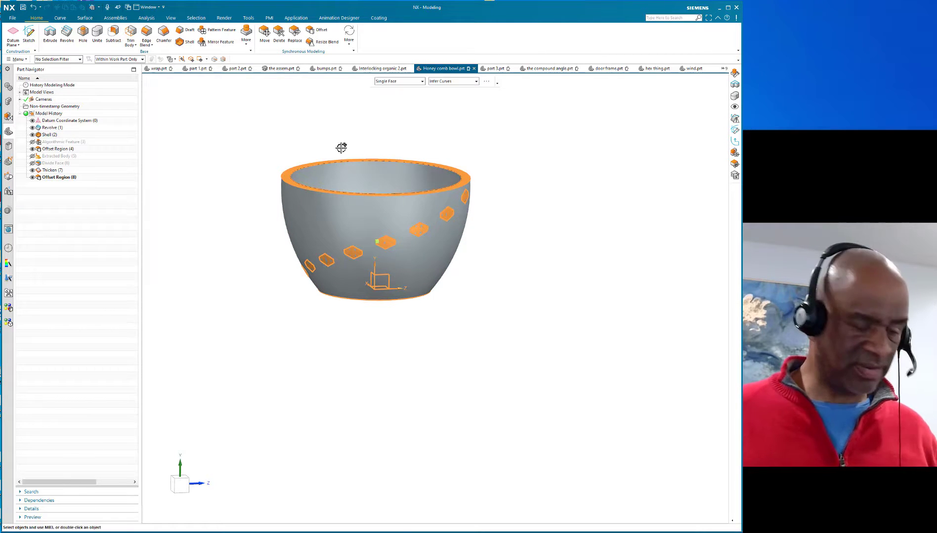
# Step: Set up a circular Pattern Geometry of only the hexagonal solid bodies, excluding the bowl, about the vertical datum axis
pyautogui.click(59, 60)
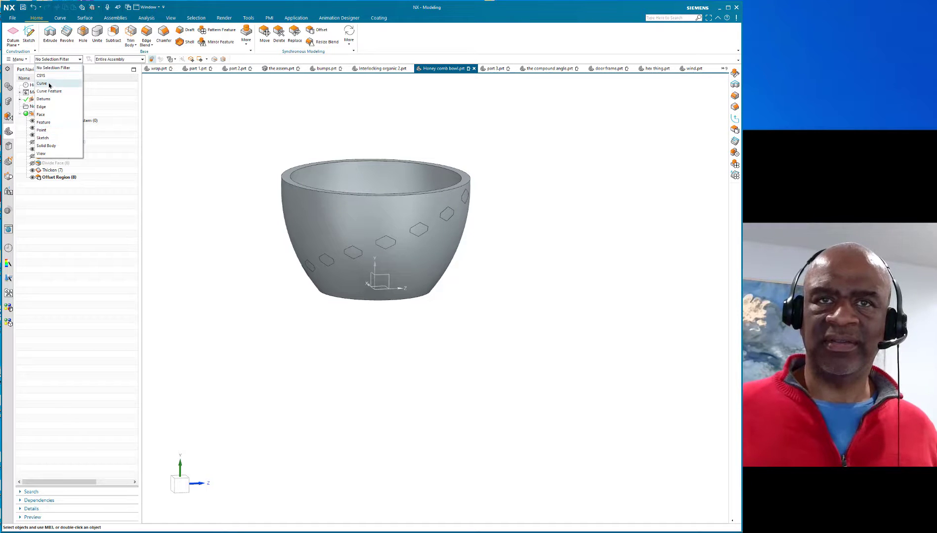
pyautogui.click(46, 146)
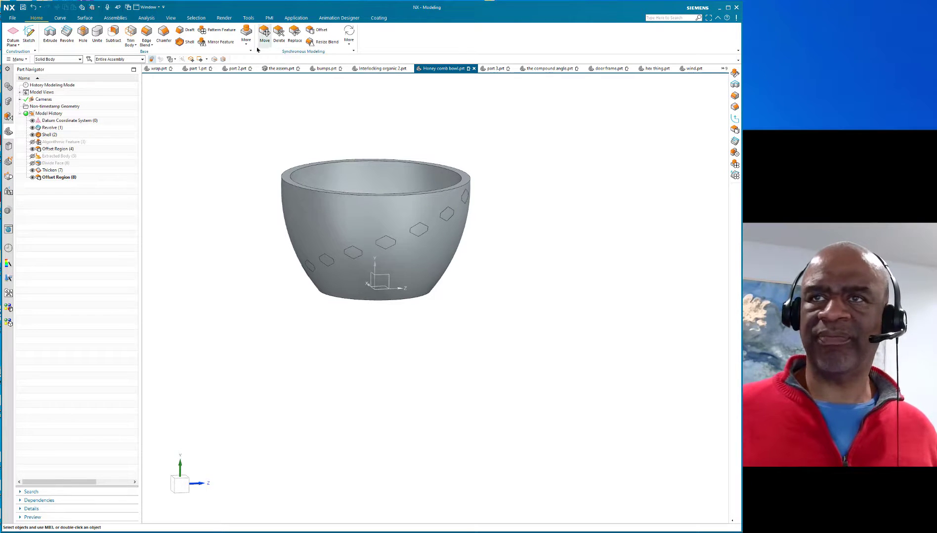
pyautogui.click(246, 34)
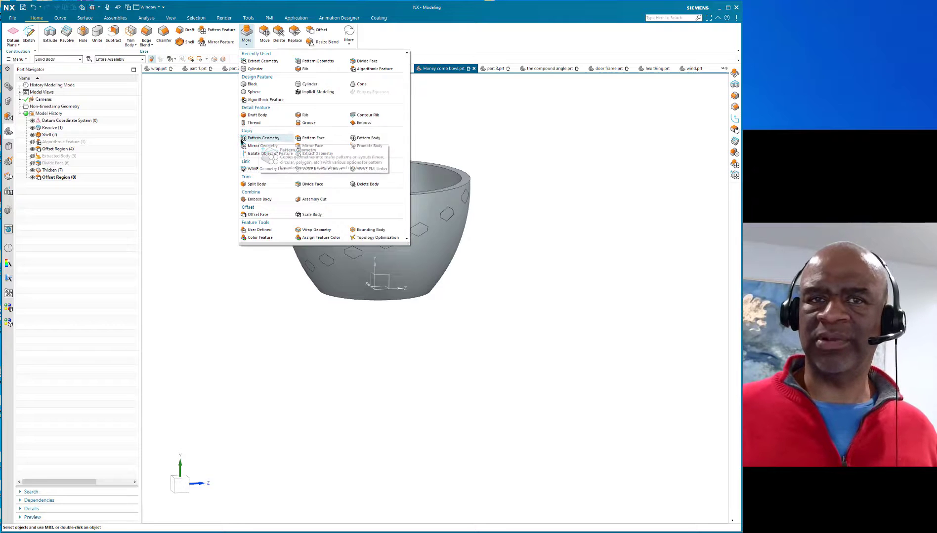
pyautogui.click(259, 139)
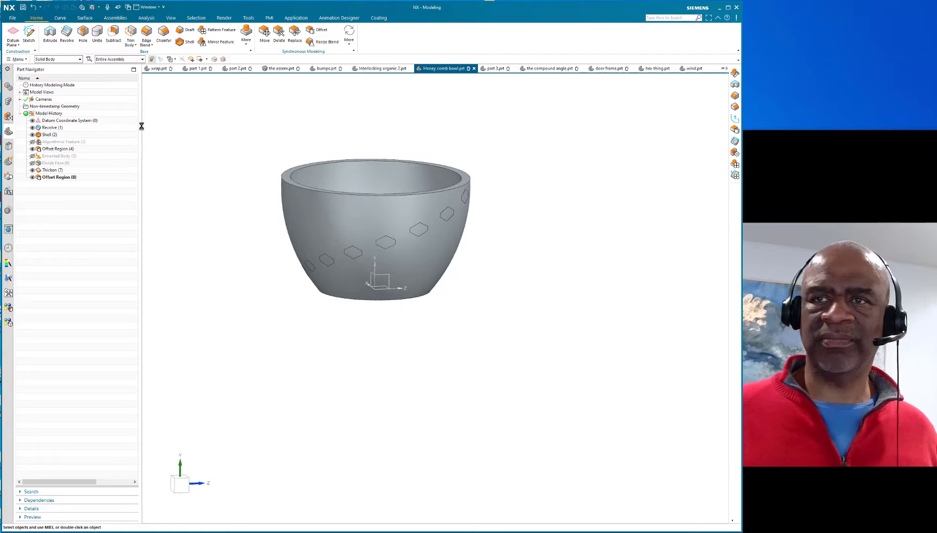
pyautogui.click(73, 59)
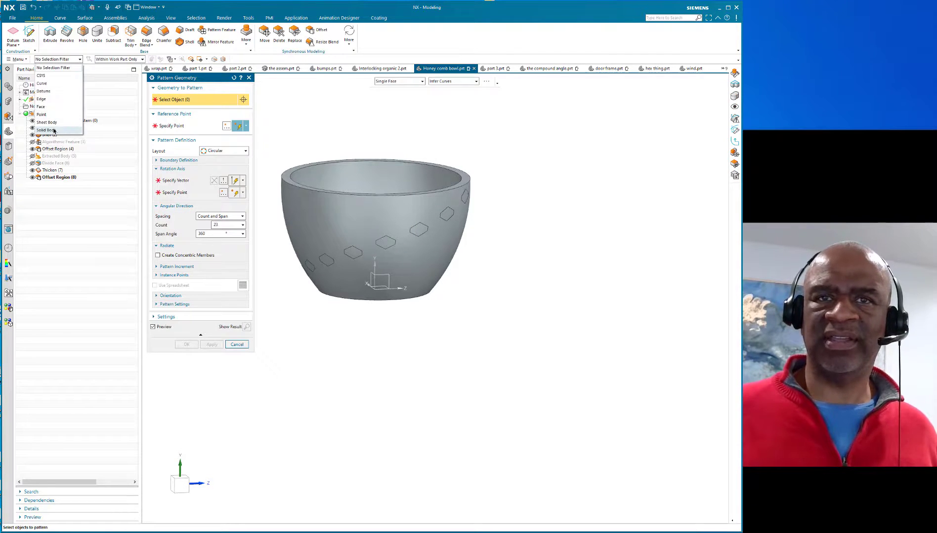
pyautogui.click(54, 129)
pyautogui.scroll(-1, 302, 138)
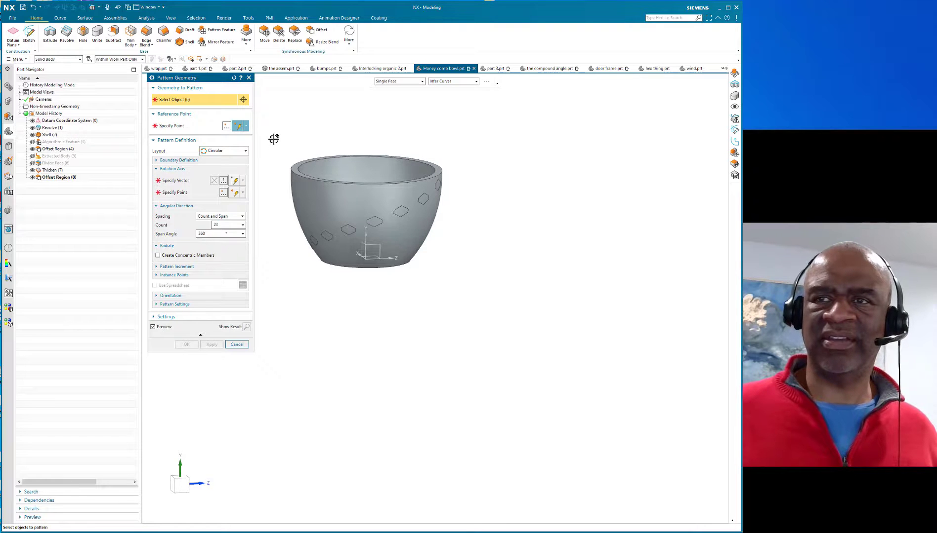
pyautogui.moveTo(273, 139); pyautogui.dragTo(494, 316)
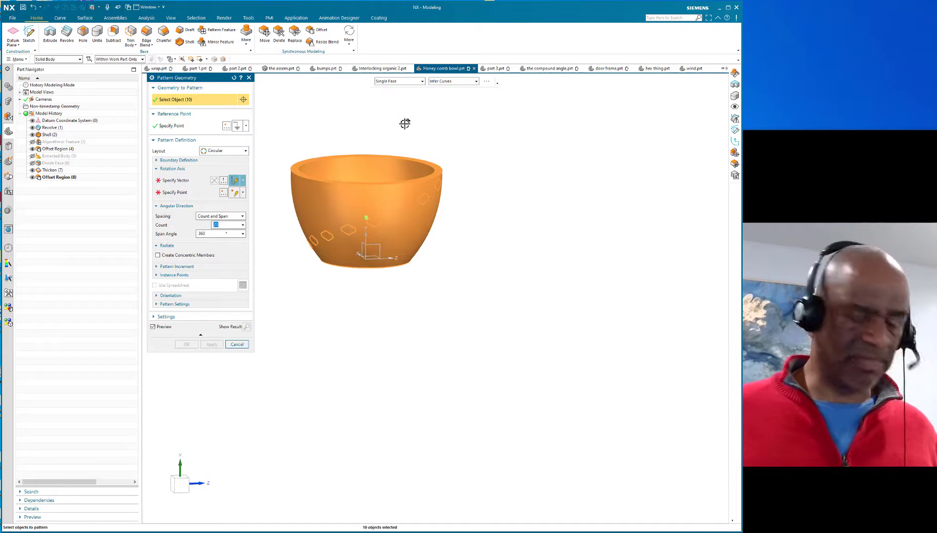
pyautogui.keyDown('shift'); pyautogui.click(352, 173); pyautogui.keyUp('shift')
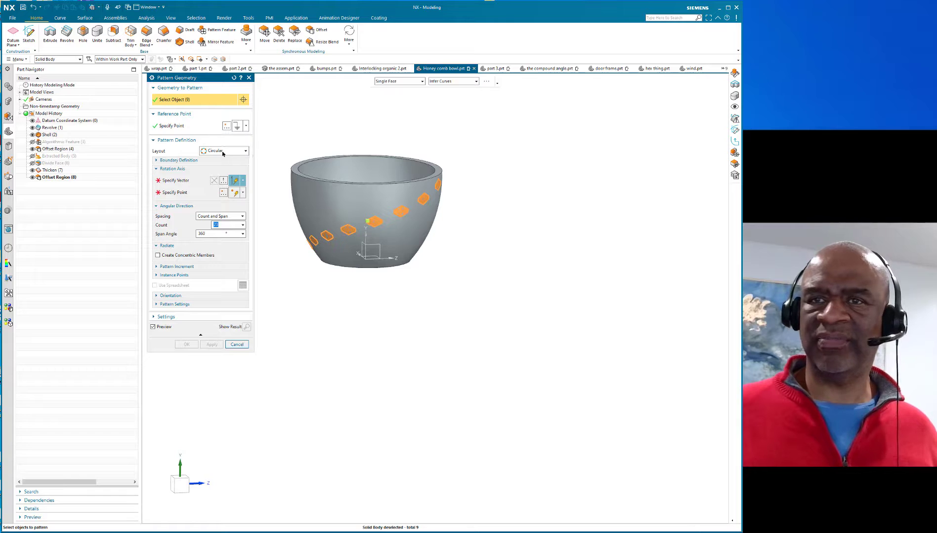
pyautogui.click(172, 181)
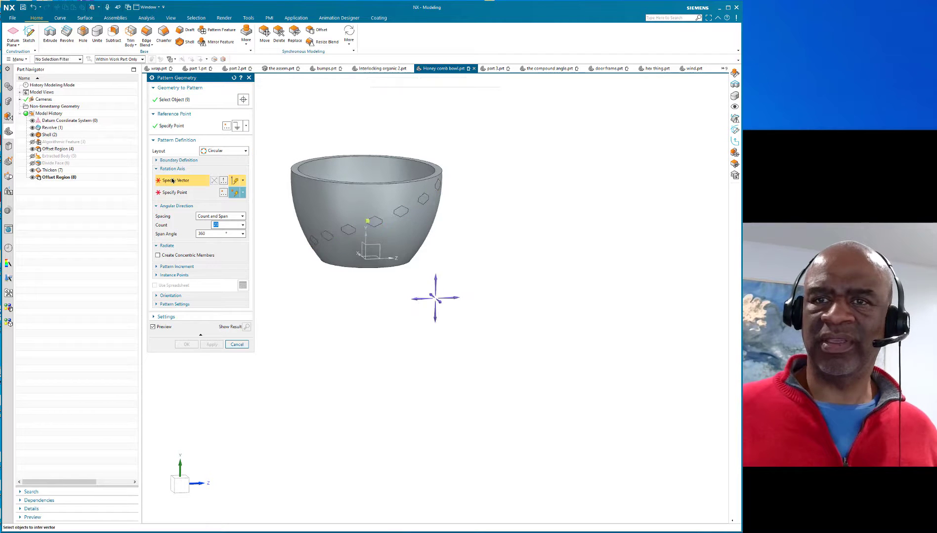
pyautogui.click(366, 237)
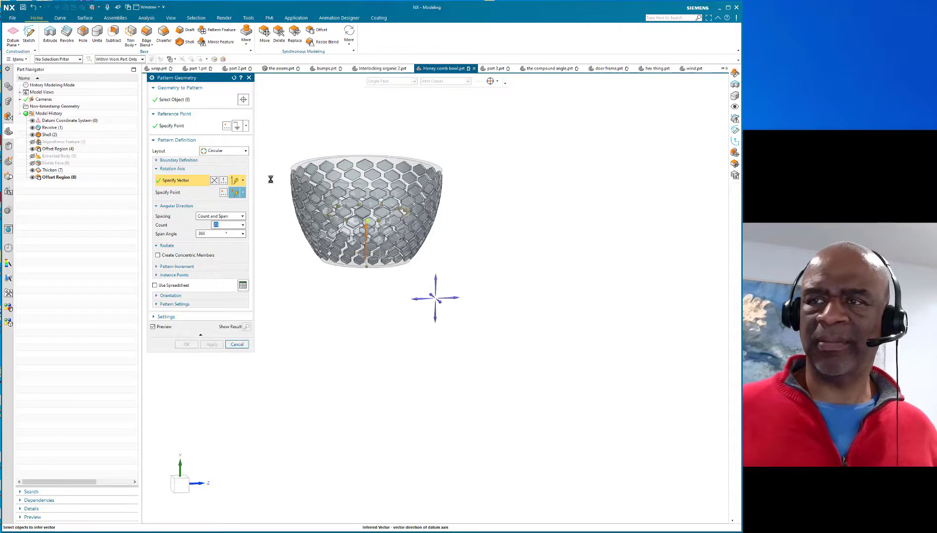
# Step: Try circular pattern counts of 24 and 26 and inspect the spacing between the hexagonal solids
pyautogui.click(228, 222)
pyautogui.write('24')
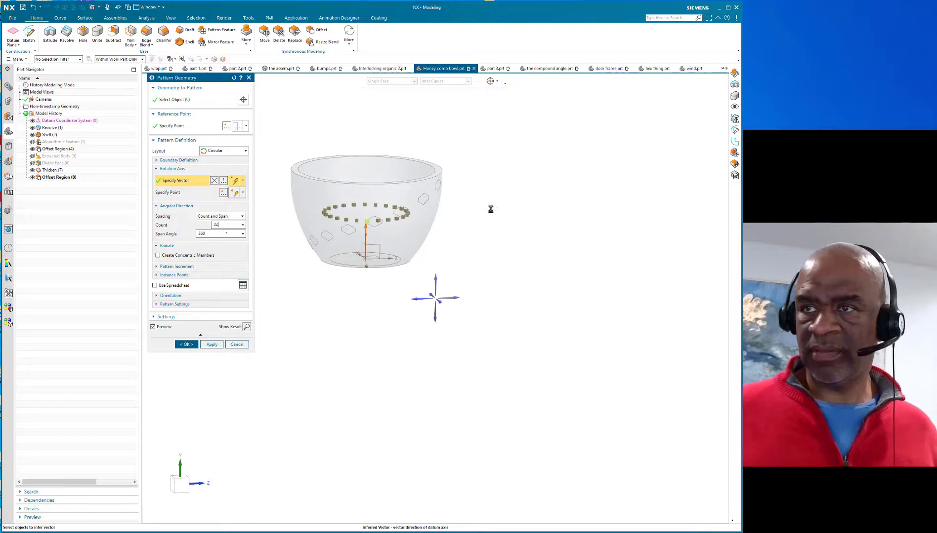
pyautogui.press('Return')
pyautogui.moveTo(473, 198); pyautogui.dragTo(448, 190, button='middle')
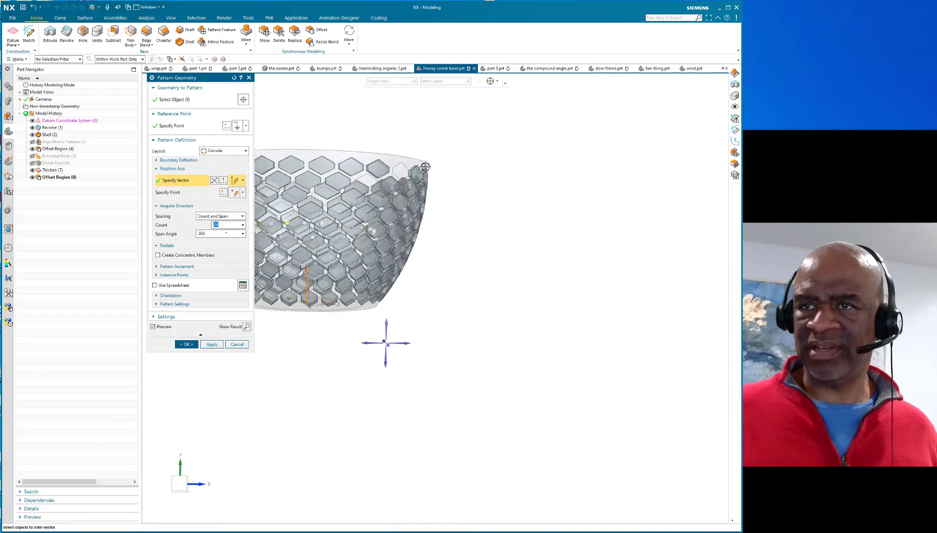
pyautogui.scroll(5, 323, 142)
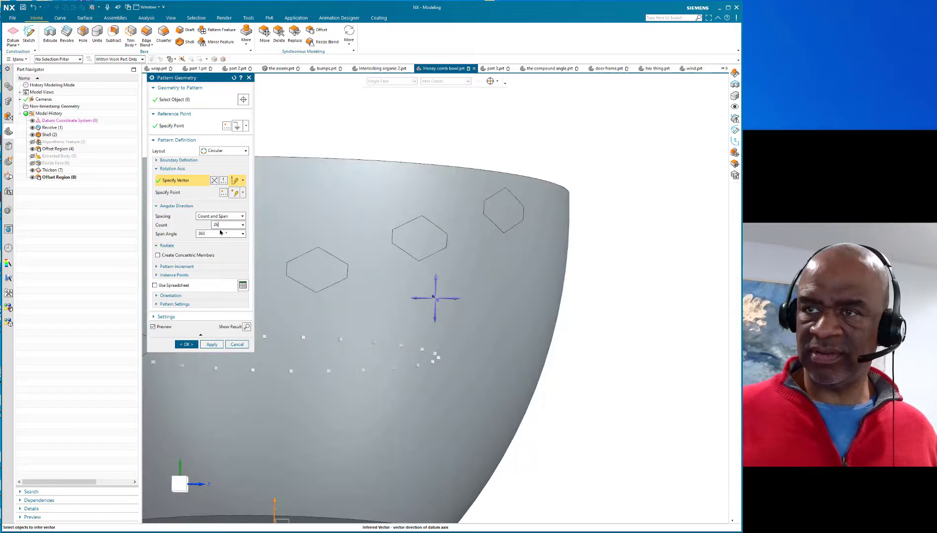
pyautogui.press('Return')
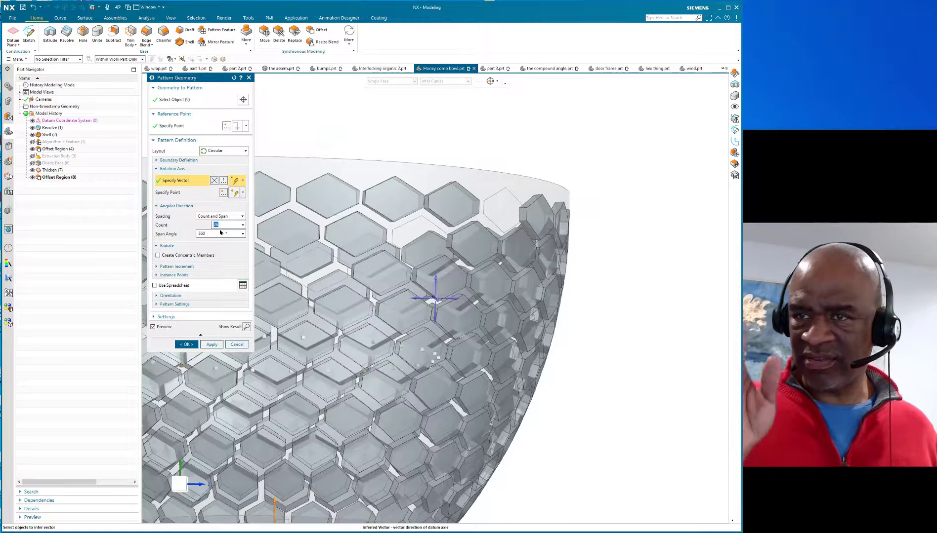
# Step: Set the pattern count to 25 and create the circular pattern of hexagonal solids around the bowl
pyautogui.write('2')
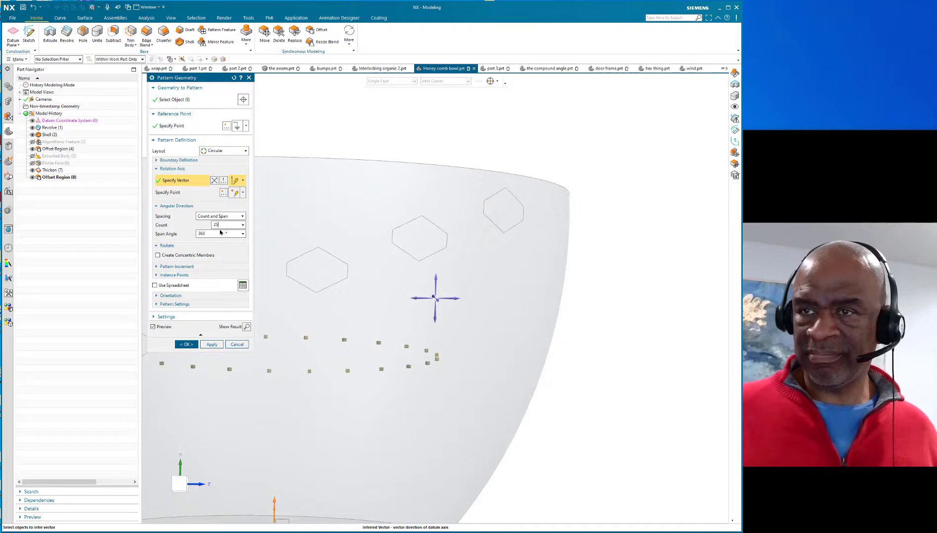
pyautogui.press('Return')
pyautogui.scroll(-3, 509, 163)
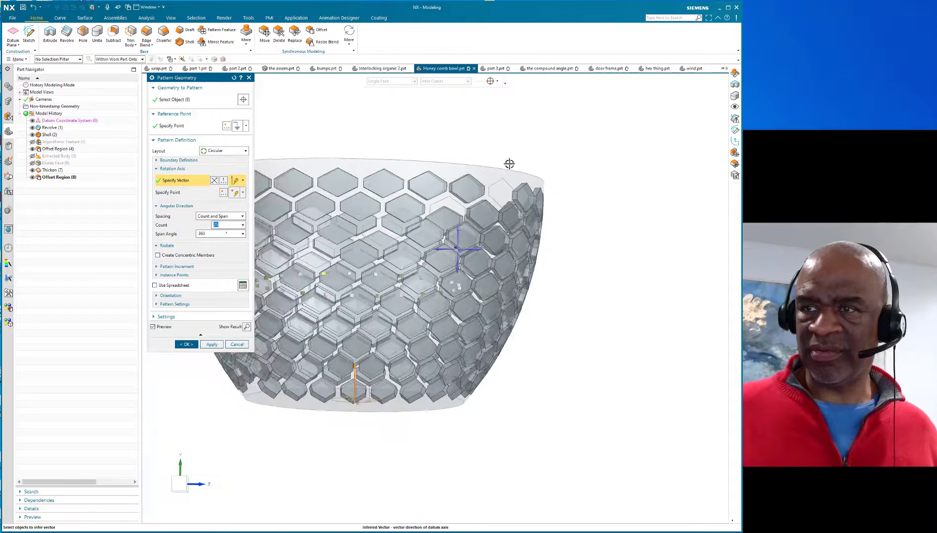
pyautogui.moveTo(569, 182); pyautogui.dragTo(660, 227, button='middle')
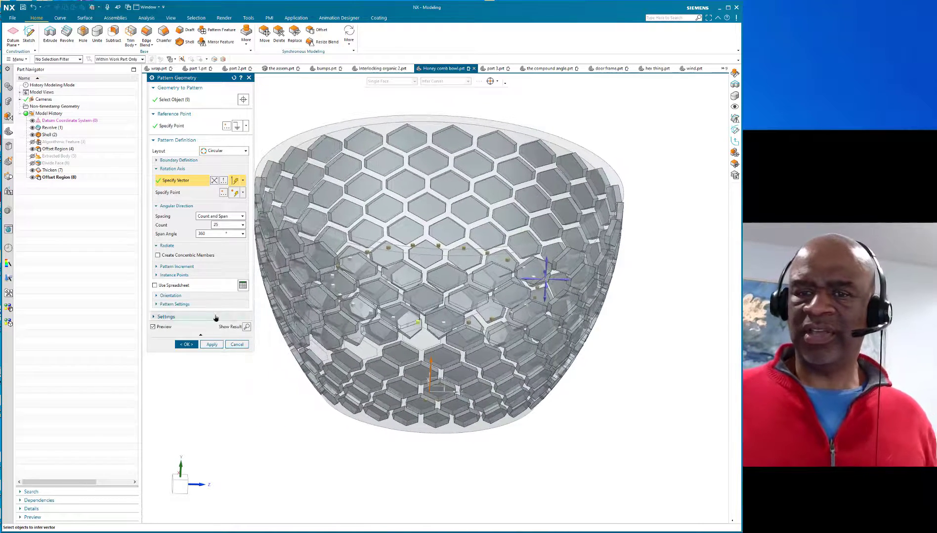
pyautogui.click(184, 345)
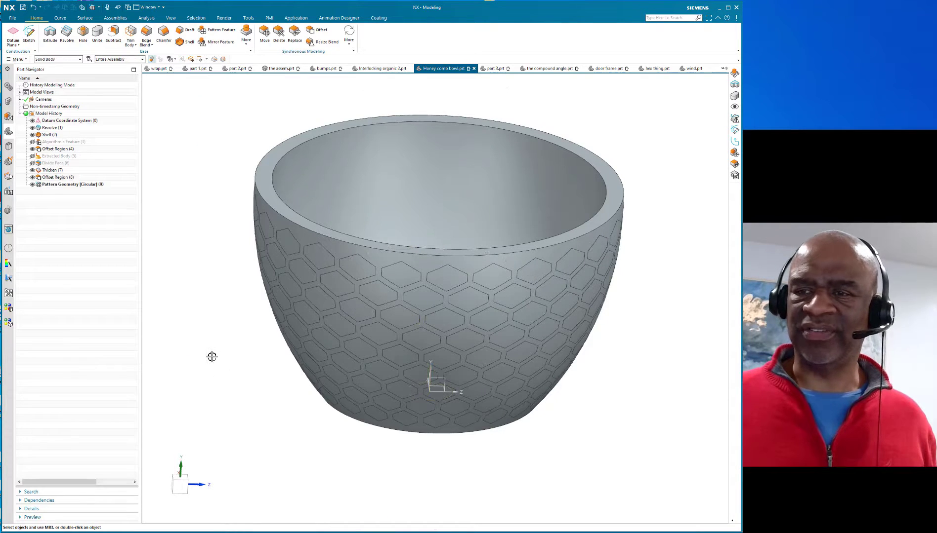
pyautogui.moveTo(209, 356)
pyautogui.mouseDown(button='middle')
pyautogui.moveTo(194, 277)
pyautogui.moveTo(203, 251)
pyautogui.moveTo(219, 344)
pyautogui.mouseUp(button='middle')
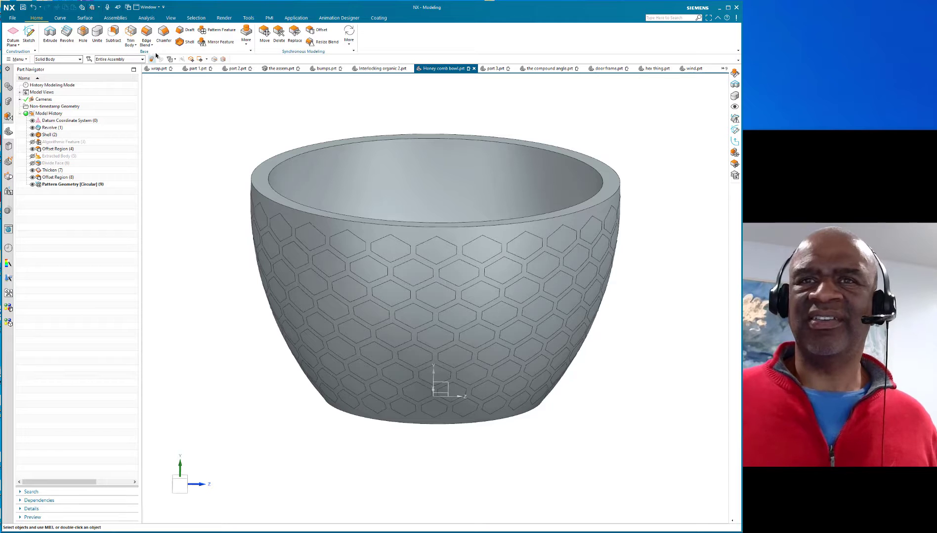
# Step: Try to subtract all the patterned hexagonal solids from the shelled bowl body
pyautogui.click(113, 34)
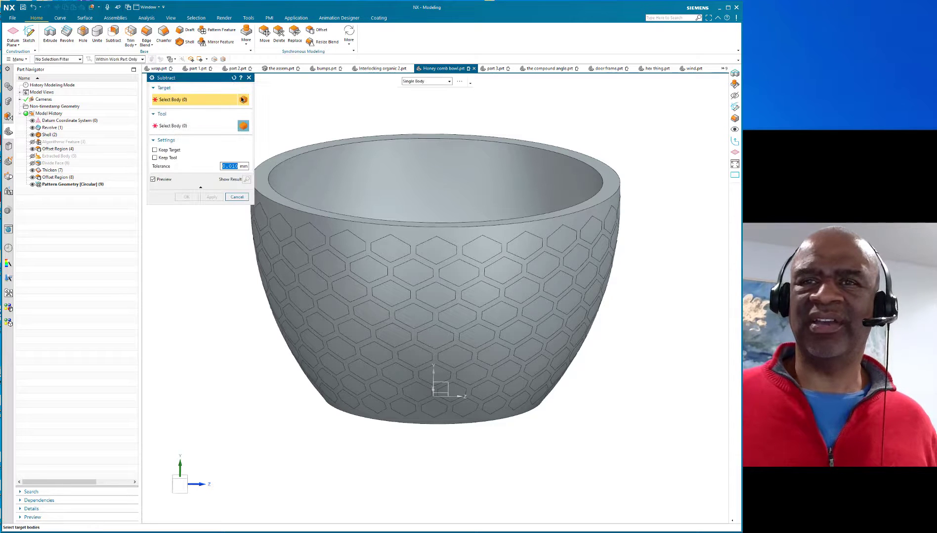
pyautogui.click(330, 143)
pyautogui.scroll(-2, 410, 167)
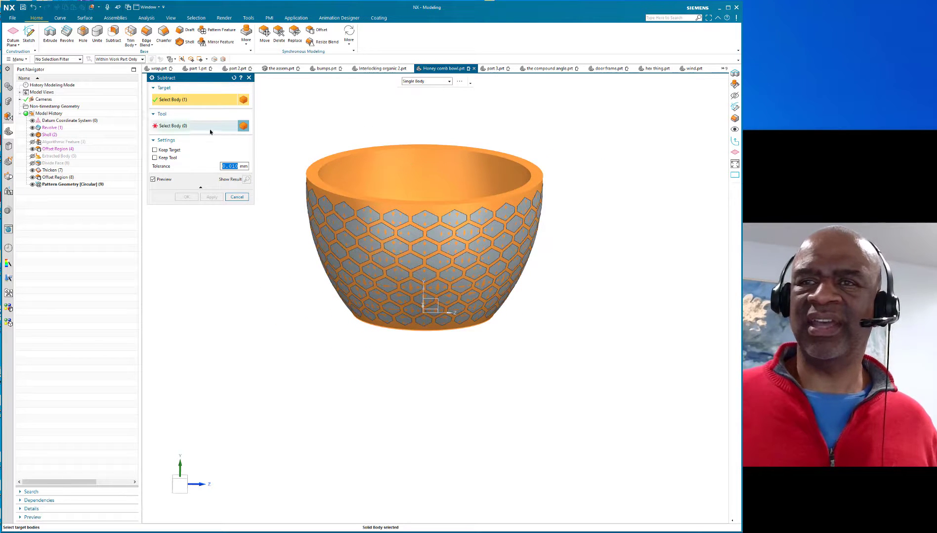
pyautogui.click(173, 126)
pyautogui.moveTo(276, 117); pyautogui.dragTo(605, 385)
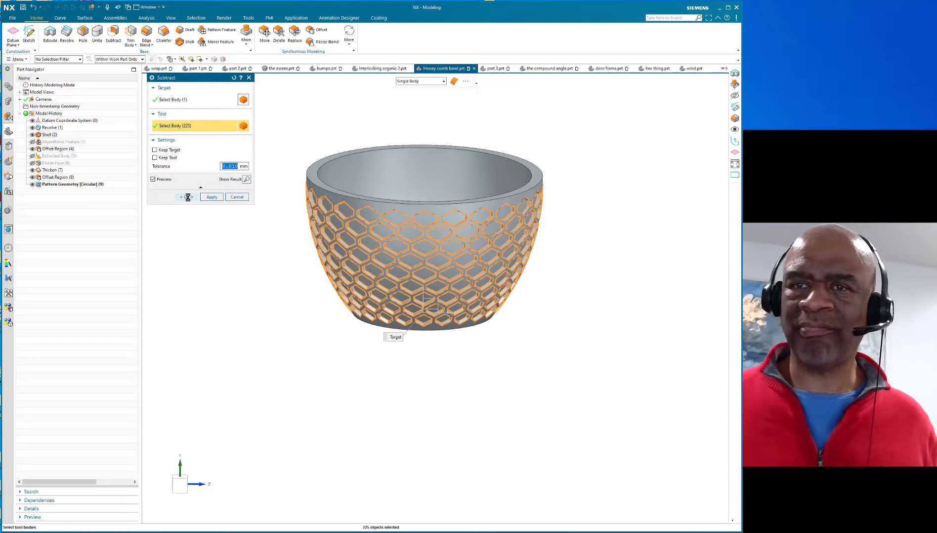
pyautogui.click(188, 198)
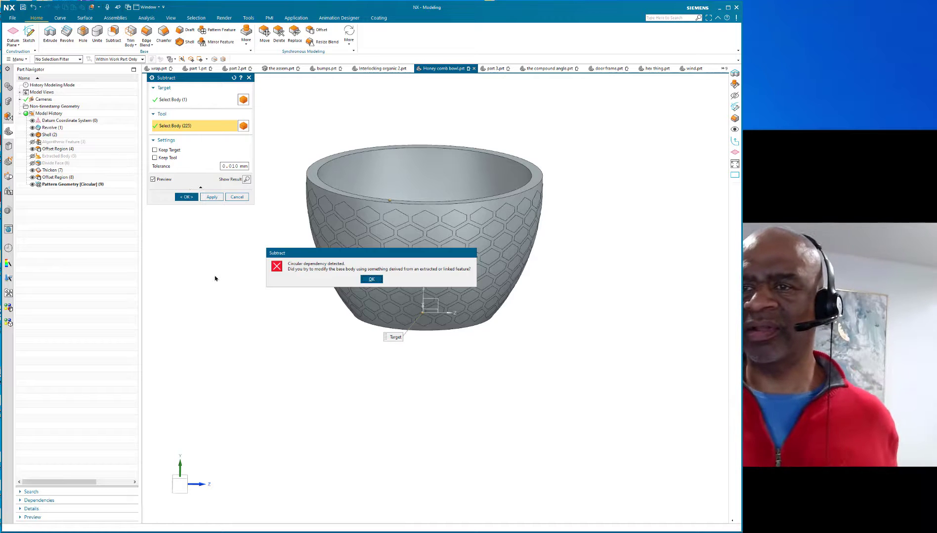
pyautogui.click(371, 279)
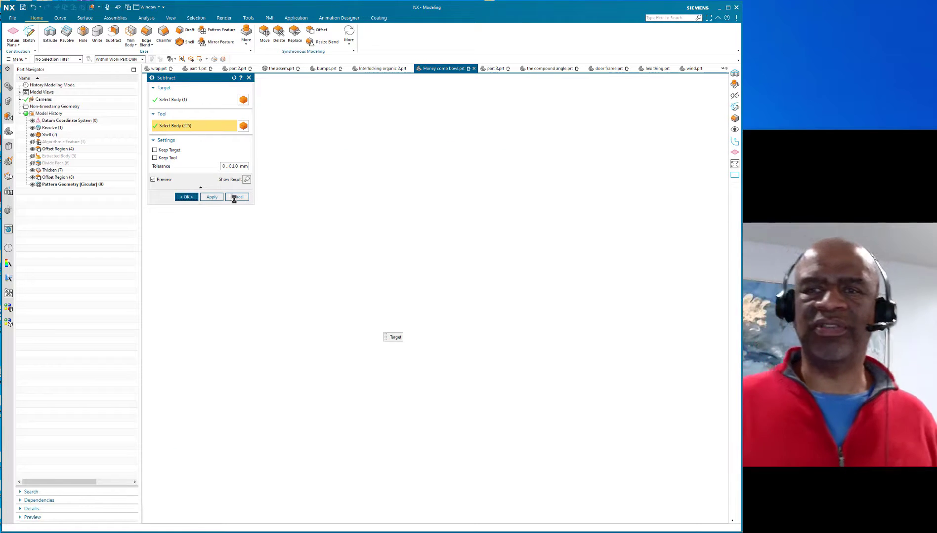
pyautogui.click(236, 198)
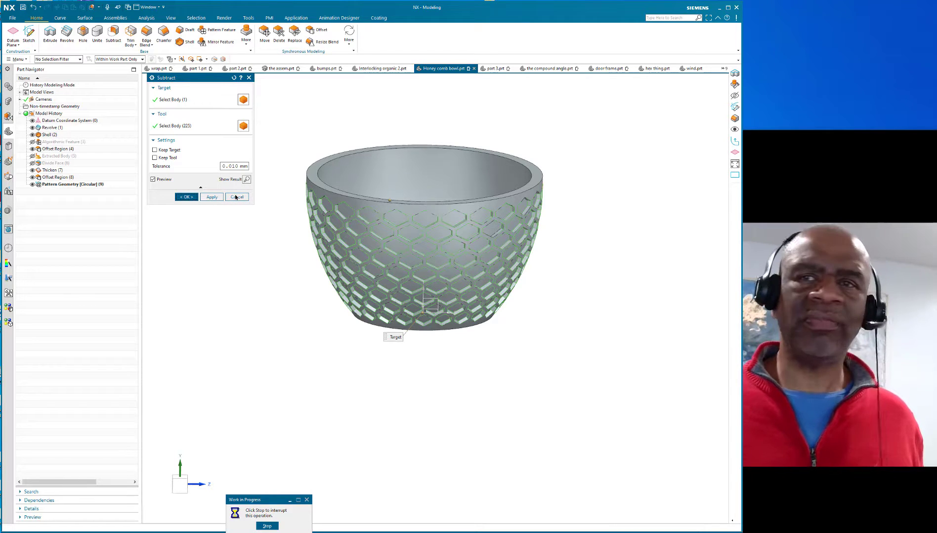
# Step: Edit the extracted body feature so that it is fixed at the current timestamp
pyautogui.click(74, 157)
pyautogui.rightClick(74, 157)
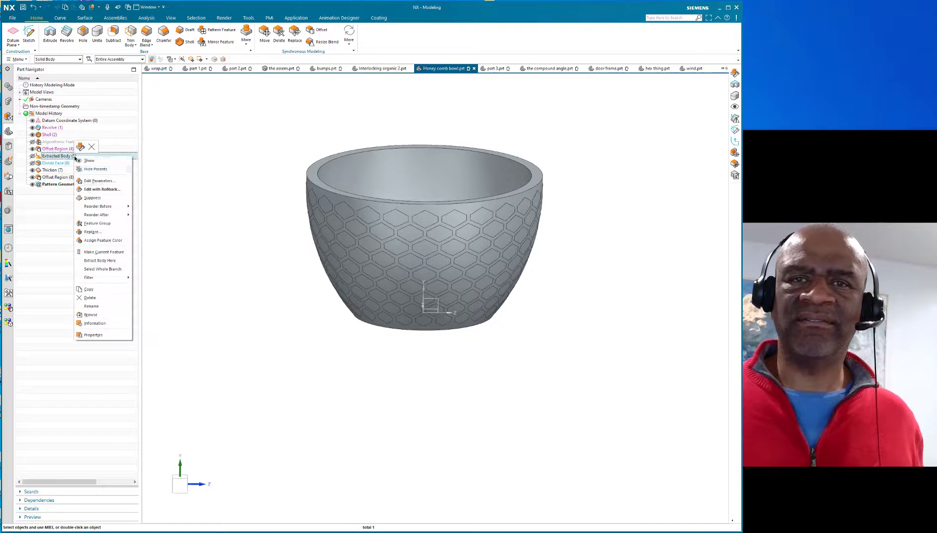
pyautogui.click(98, 182)
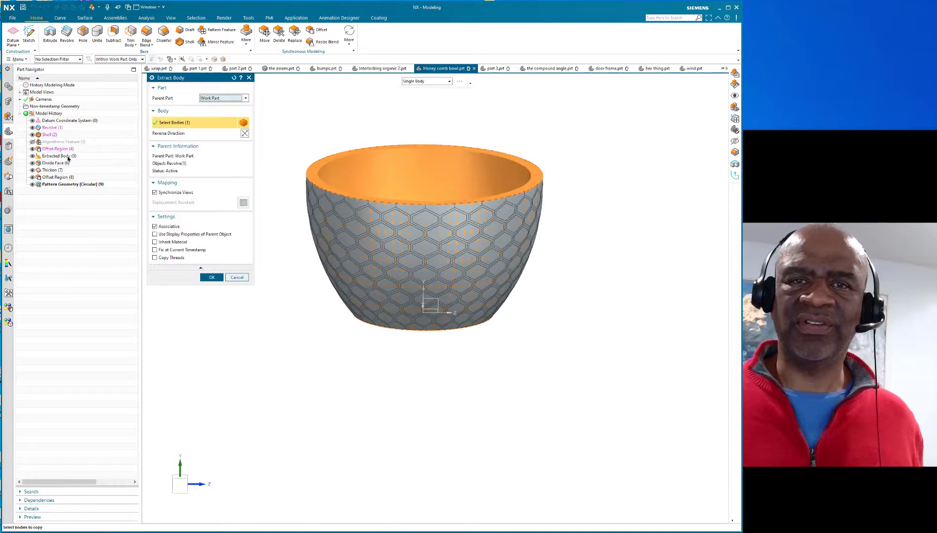
pyautogui.click(155, 251)
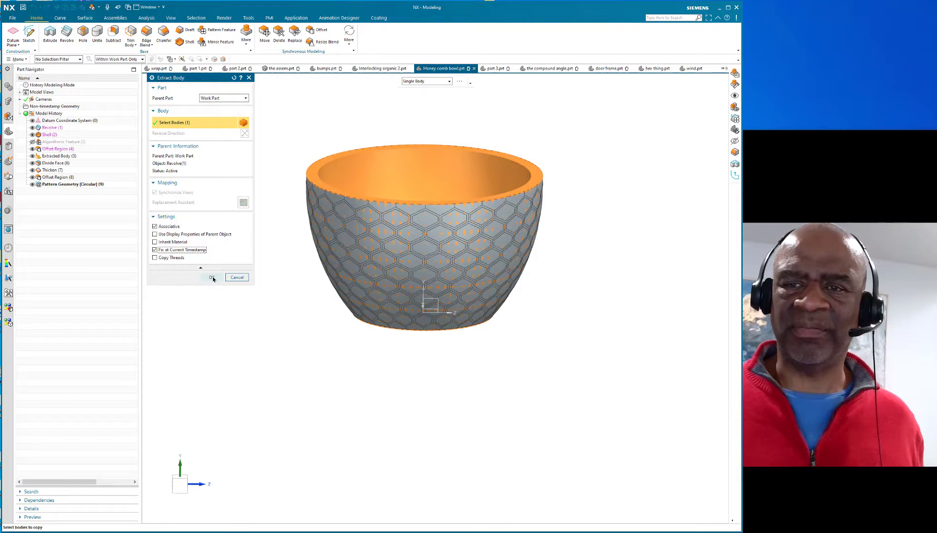
pyautogui.click(211, 277)
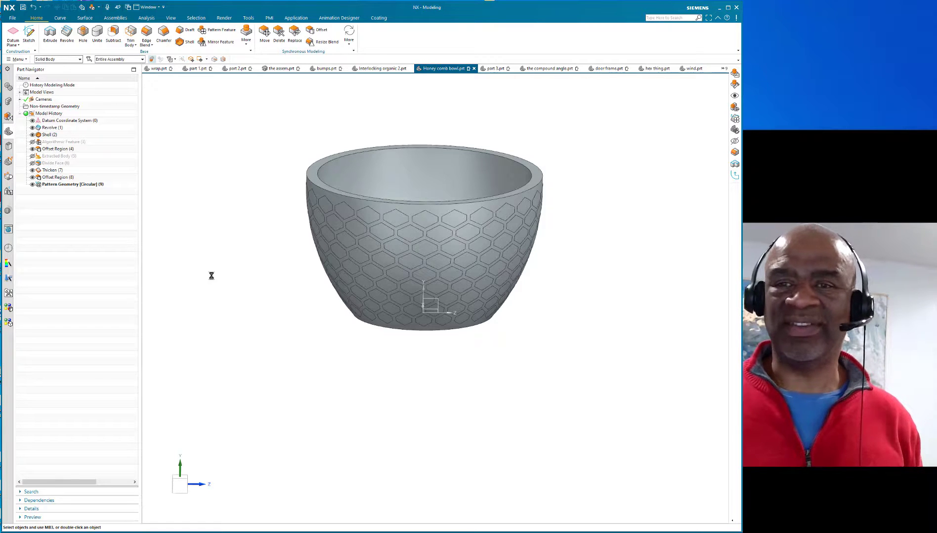
# Step: Subtract all the patterned hexagonal solids from the bowl body and check the honeycomb recesses in its wall
pyautogui.moveTo(260, 162); pyautogui.dragTo(256, 144, button='middle')
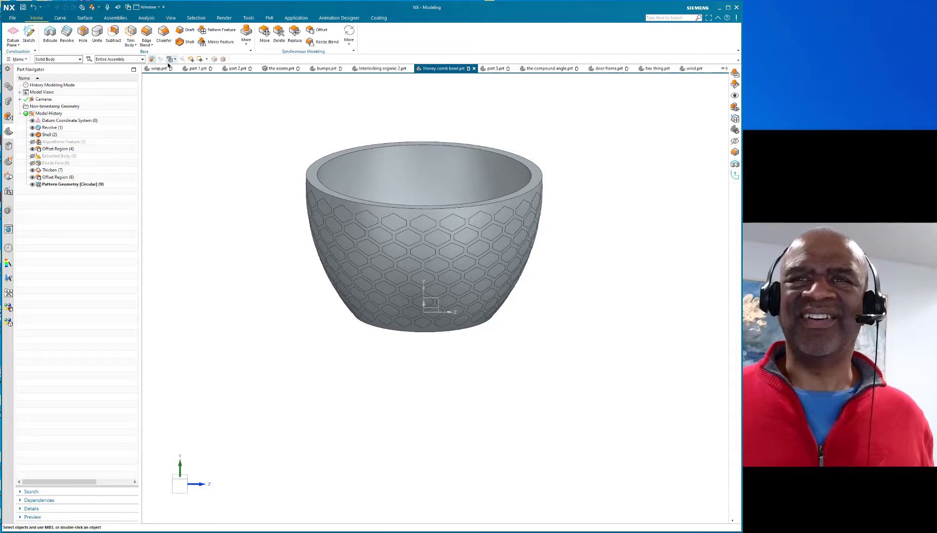
pyautogui.click(113, 35)
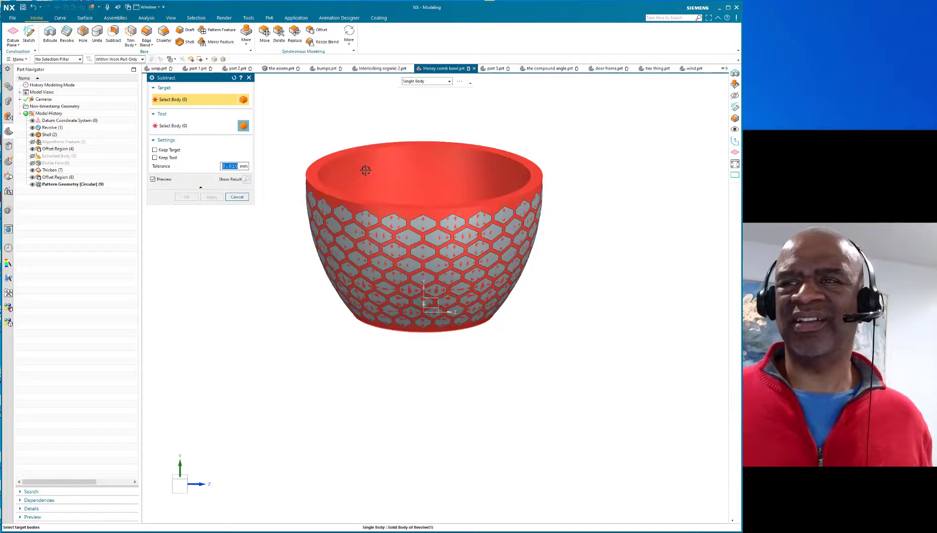
pyautogui.click(366, 167)
pyautogui.click(171, 128)
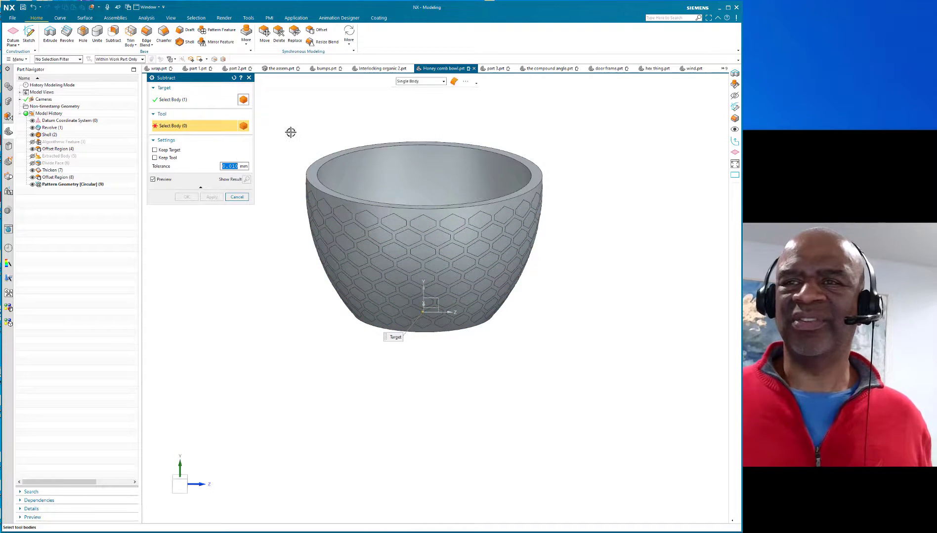
pyautogui.moveTo(289, 123); pyautogui.dragTo(602, 366)
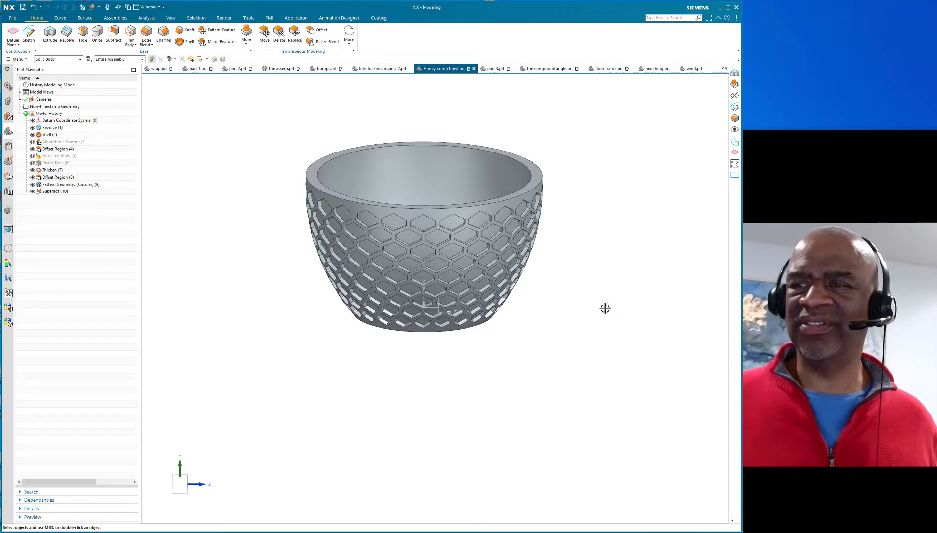
pyautogui.keyDown('shift'); pyautogui.moveTo(604, 307); pyautogui.dragTo(487, 368, button='middle'); pyautogui.keyUp('shift')
pyautogui.scroll(2, 462, 342)
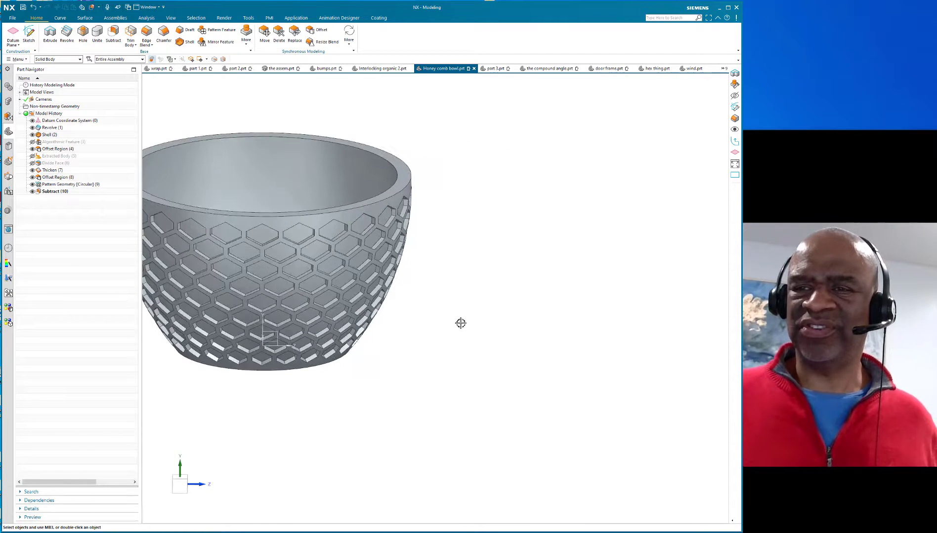
pyautogui.moveTo(460, 322); pyautogui.dragTo(508, 316, button='middle')
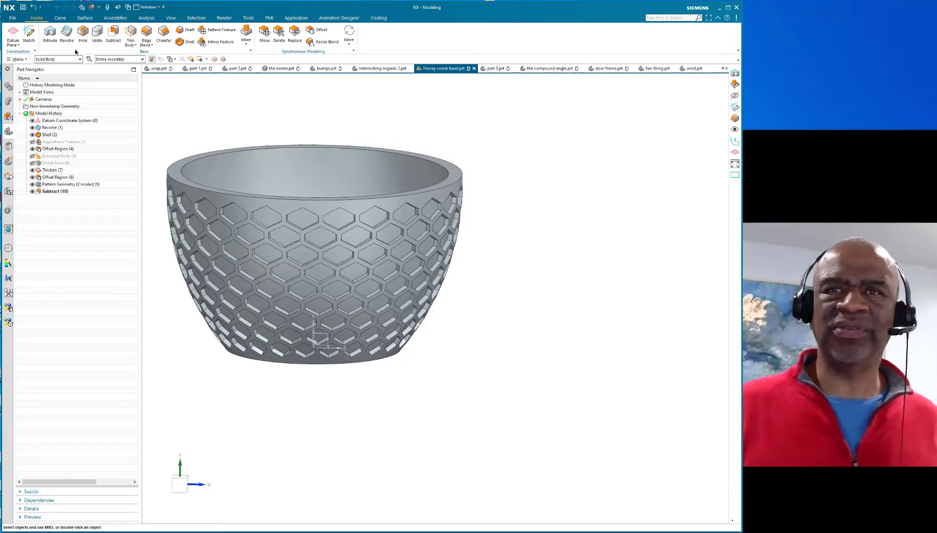
pyautogui.click(150, 45)
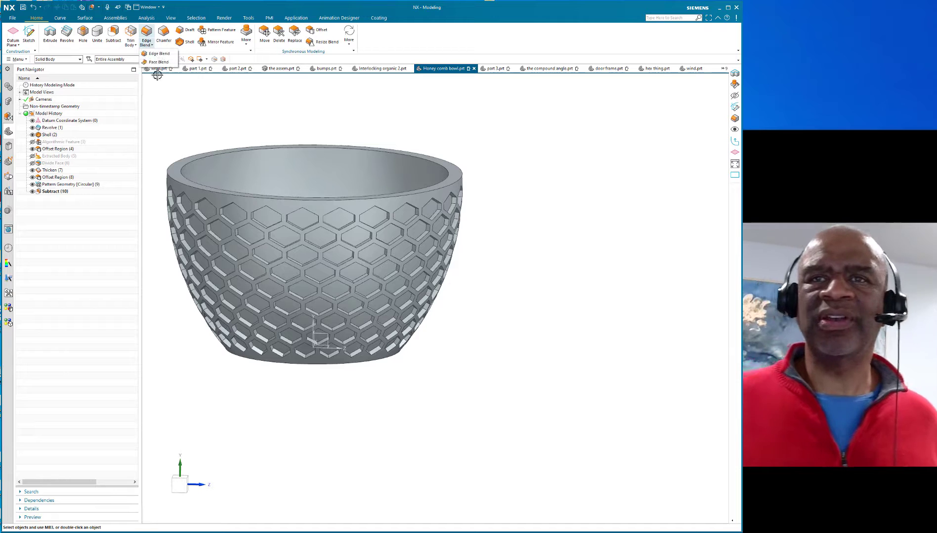
pyautogui.click(157, 62)
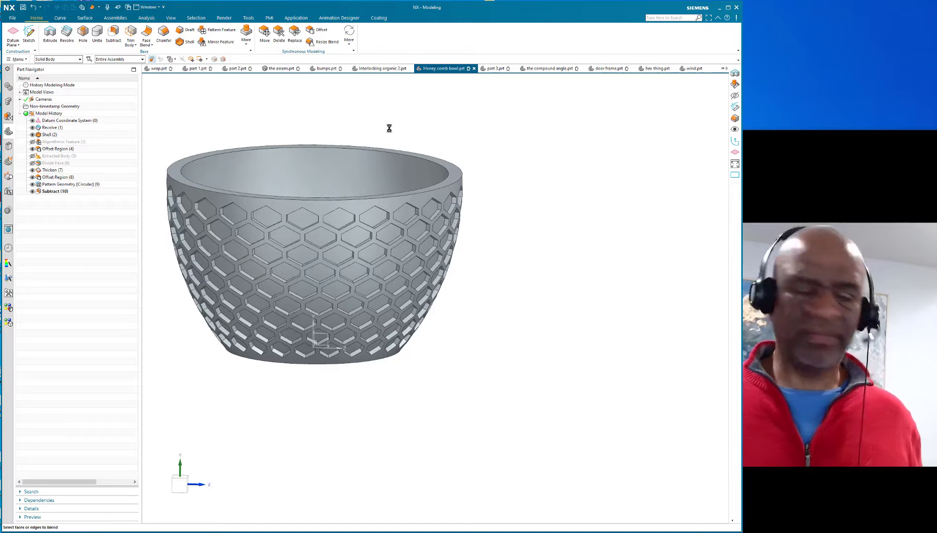
pyautogui.click(236, 244)
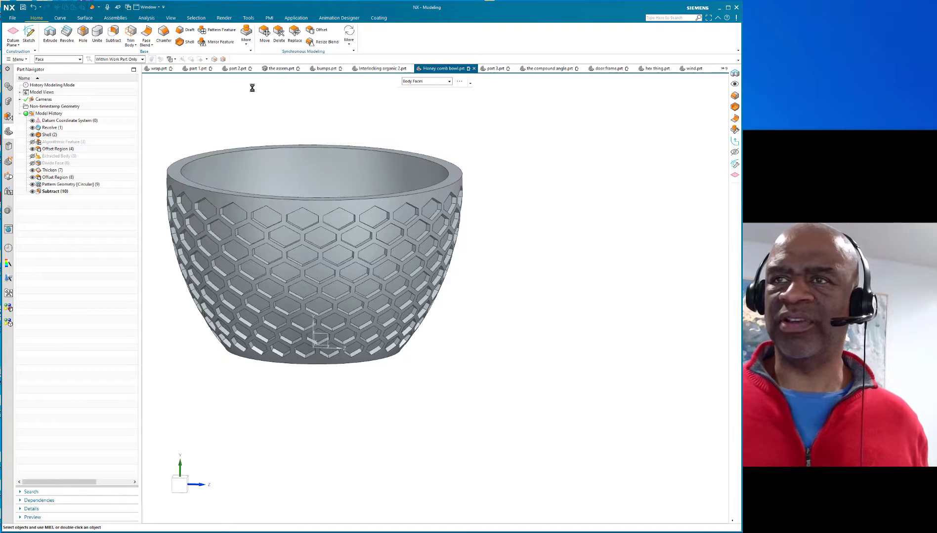
# Step: Offset the bowl's top rim face outward by 5 mm with Offset Region
pyautogui.click(319, 31)
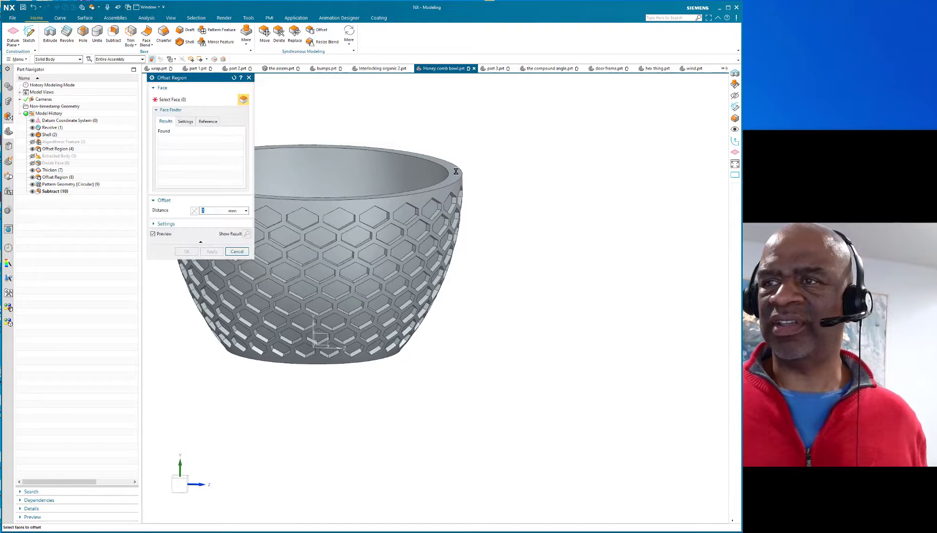
pyautogui.click(462, 159)
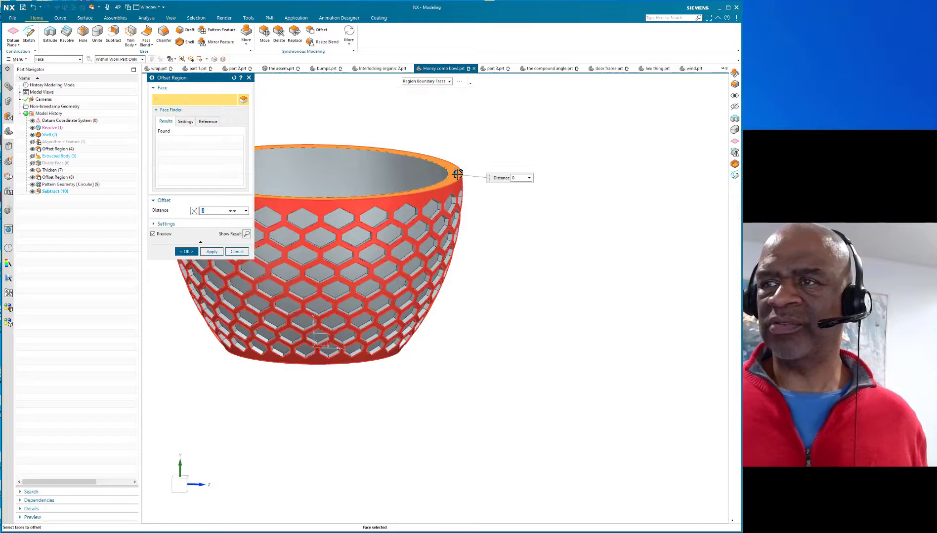
pyautogui.write('4')
pyautogui.press('Return')
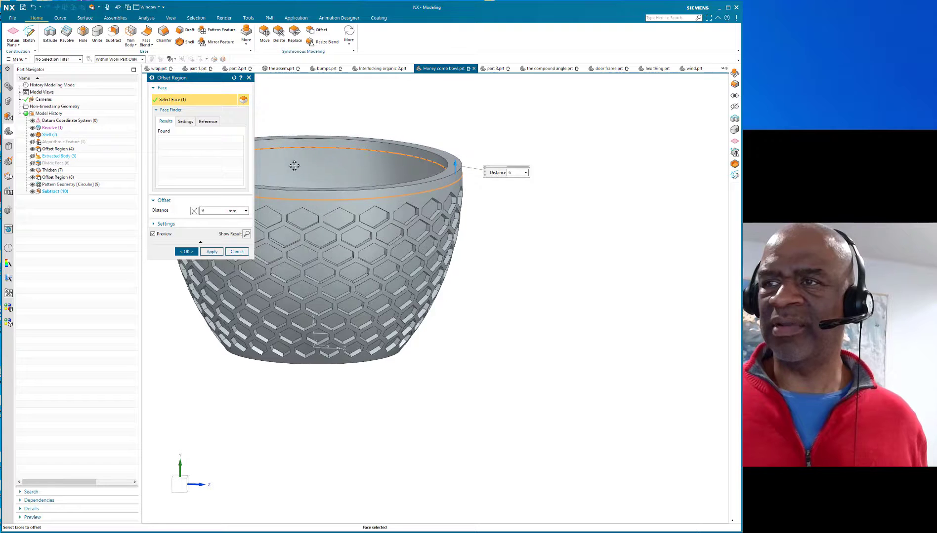
pyautogui.doubleClick(217, 210)
pyautogui.write('6')
pyautogui.press('Return')
pyautogui.write('5')
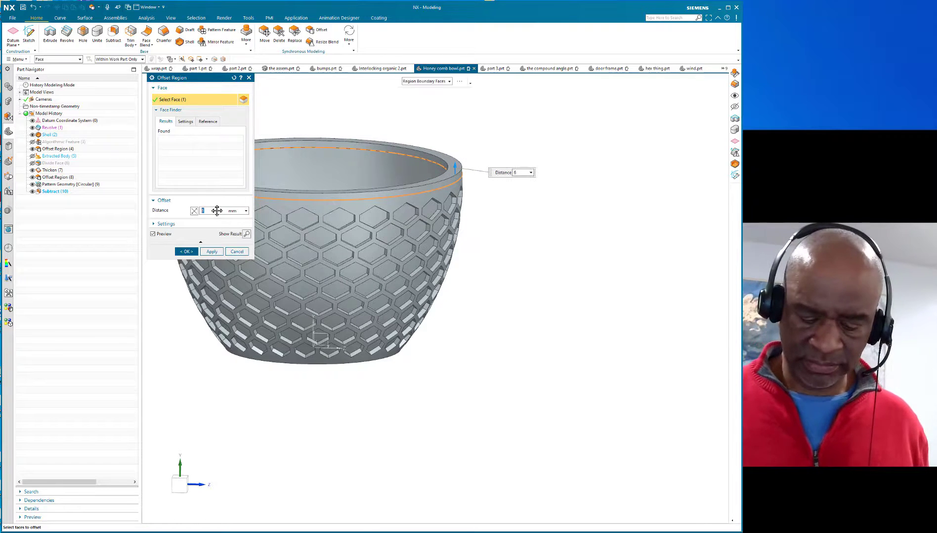
pyautogui.press('Return')
pyautogui.click(187, 252)
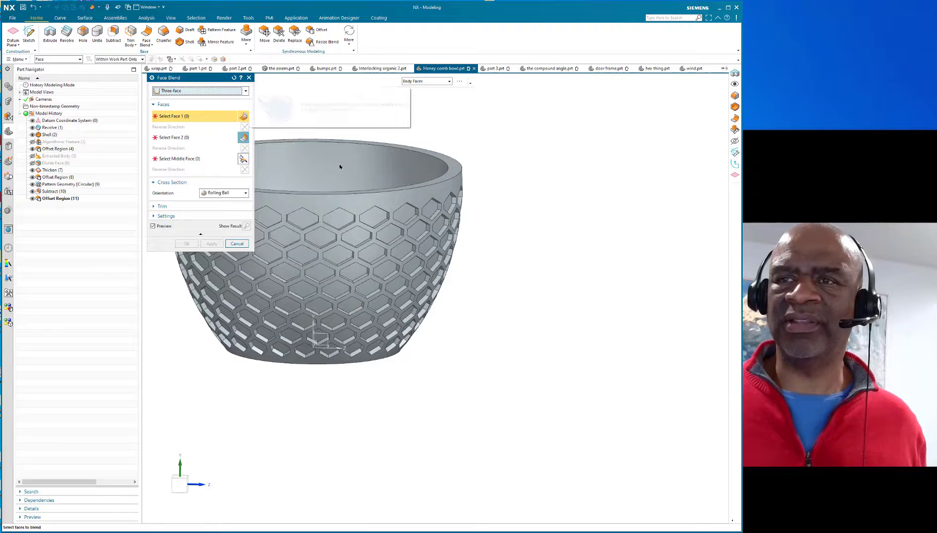
# Step: Round the rim with a three-face Face Blend, using single faces: the inner wall, the outer wall and the top rim as middle face
pyautogui.click(442, 81)
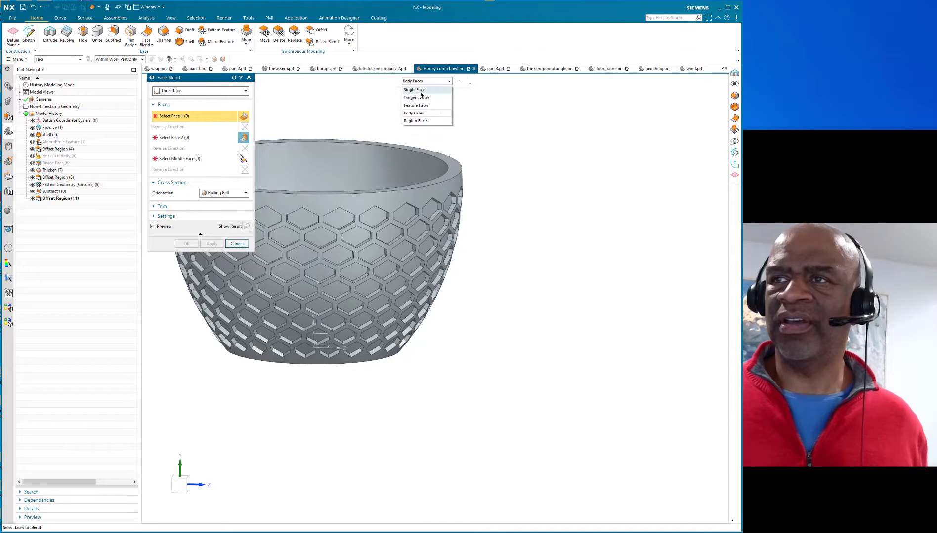
pyautogui.click(412, 90)
pyautogui.click(296, 149)
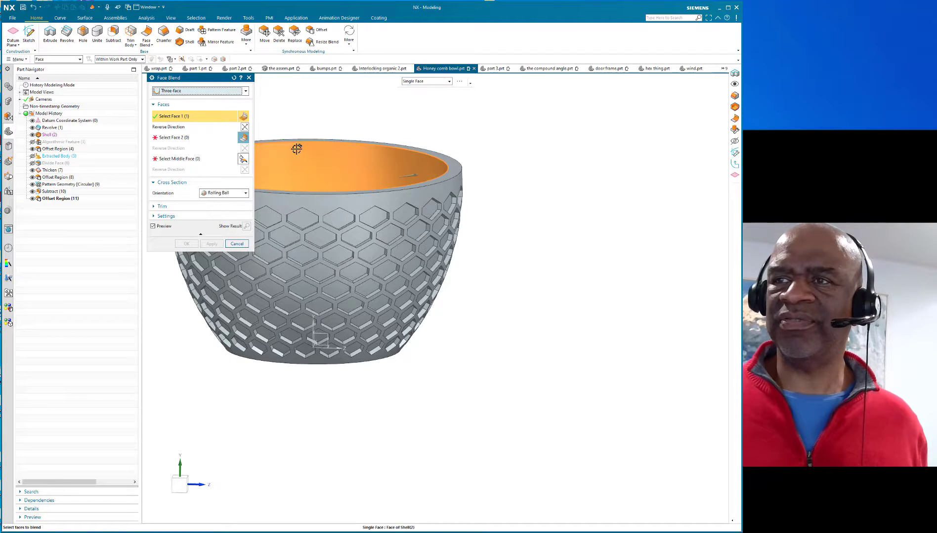
pyautogui.click(173, 137)
pyautogui.click(461, 179)
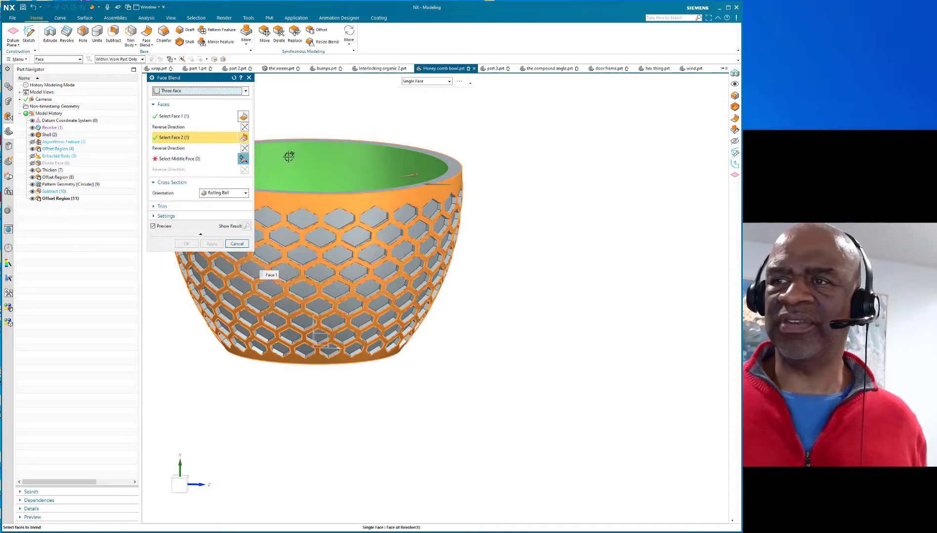
pyautogui.click(170, 159)
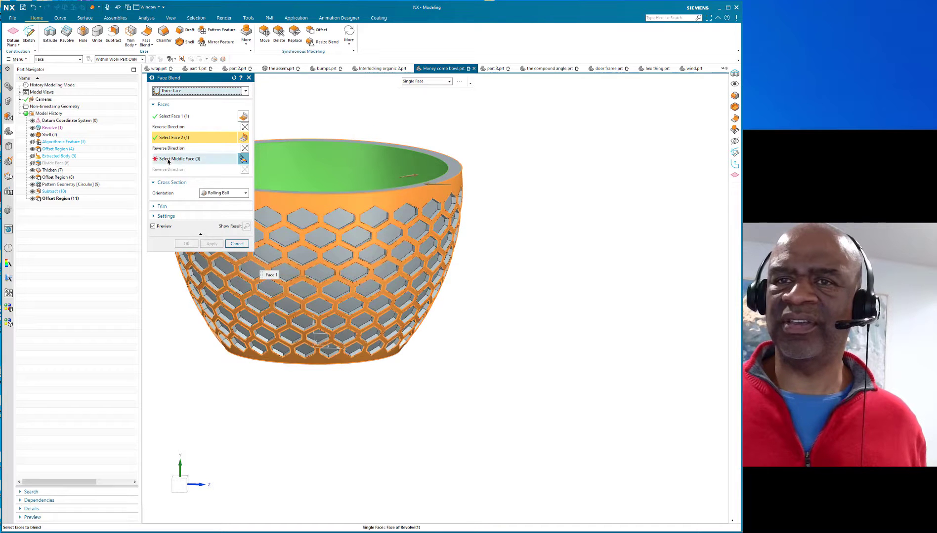
pyautogui.click(463, 157)
pyautogui.click(197, 242)
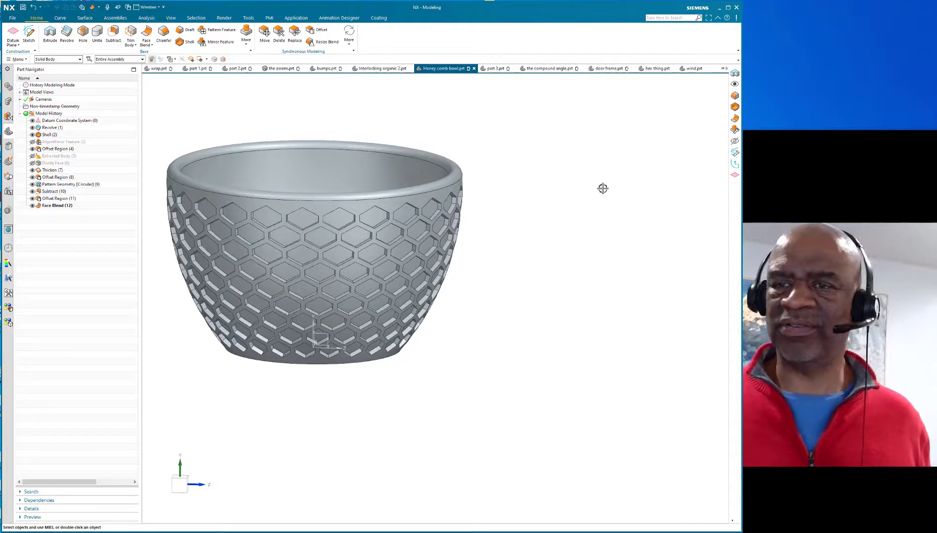
# Step: Apply an 11 mm Edge Blend to the bowl's outer bottom edge and check the finished shape
pyautogui.click(151, 43)
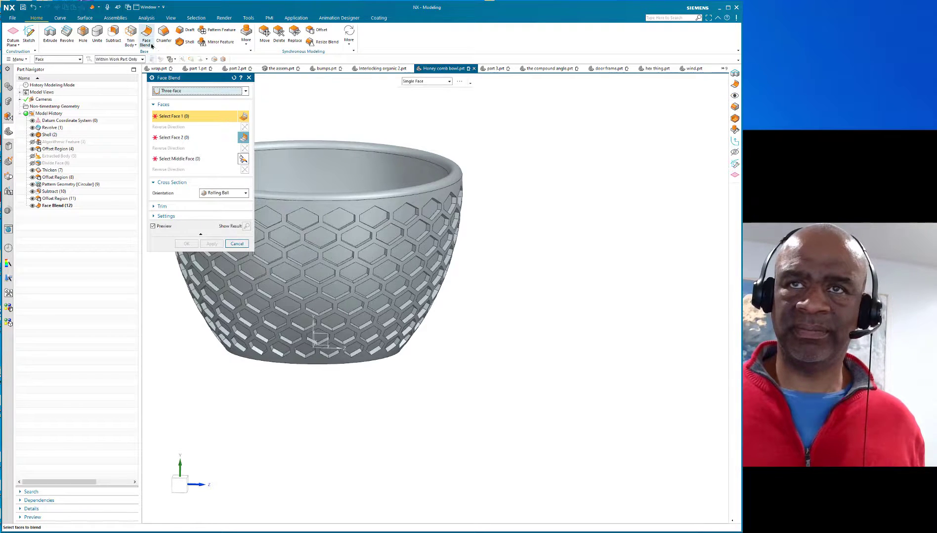
pyautogui.click(152, 45)
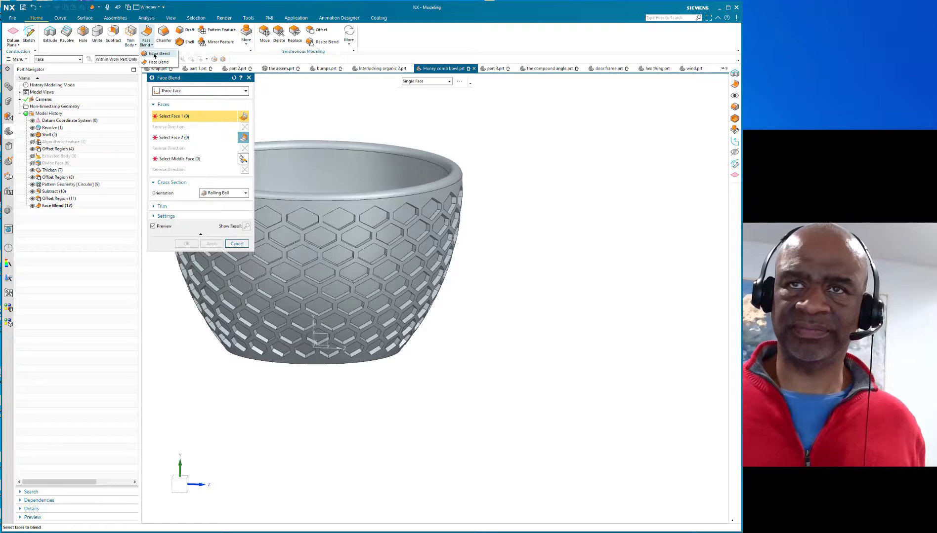
pyautogui.click(154, 53)
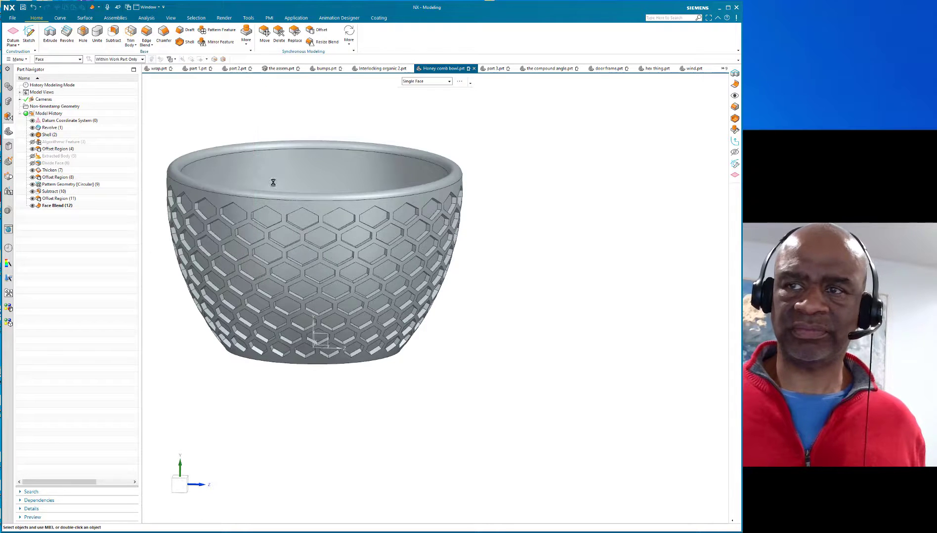
pyautogui.click(380, 361)
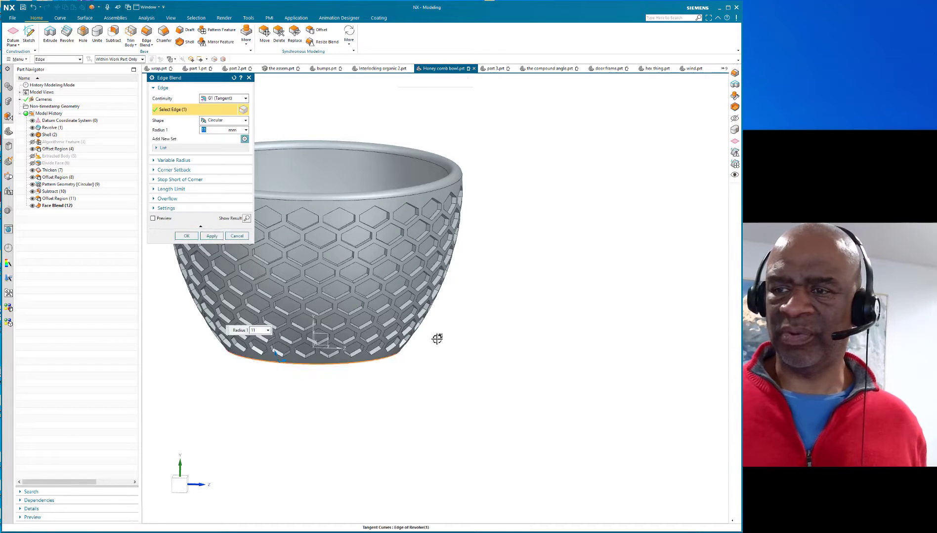
pyautogui.click(187, 235)
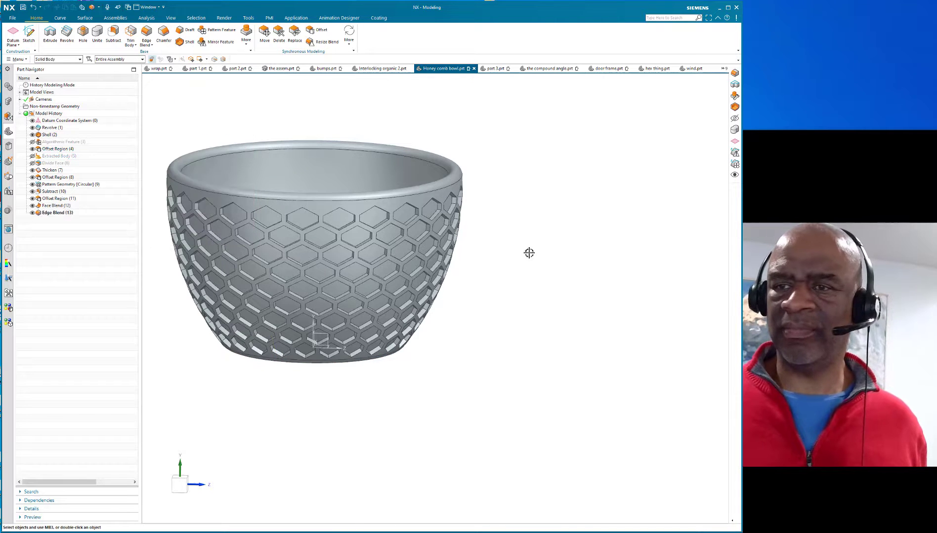
pyautogui.moveTo(529, 253); pyautogui.dragTo(521, 223, button='middle')
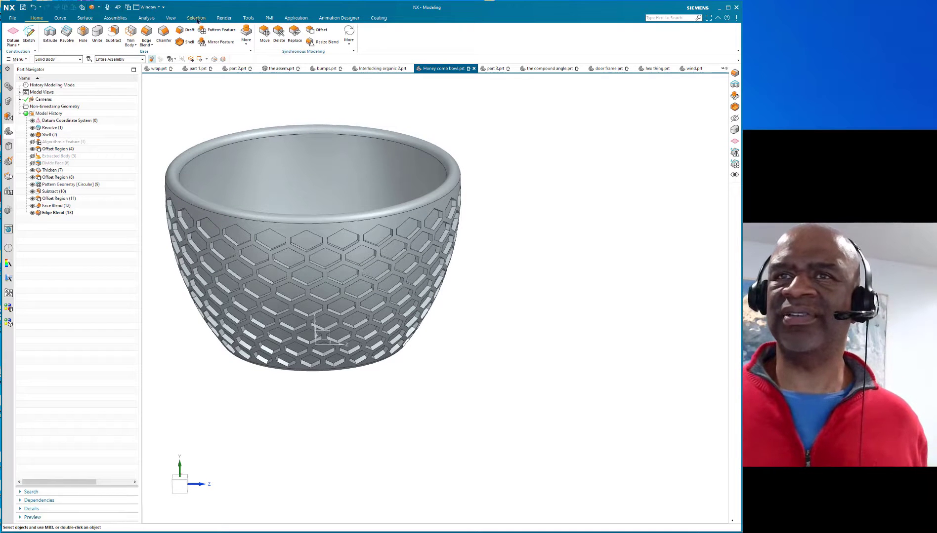
# Step: Switch the bowl's display style to True Shading and check its reflective rendering over the floor grid
pyautogui.click(170, 19)
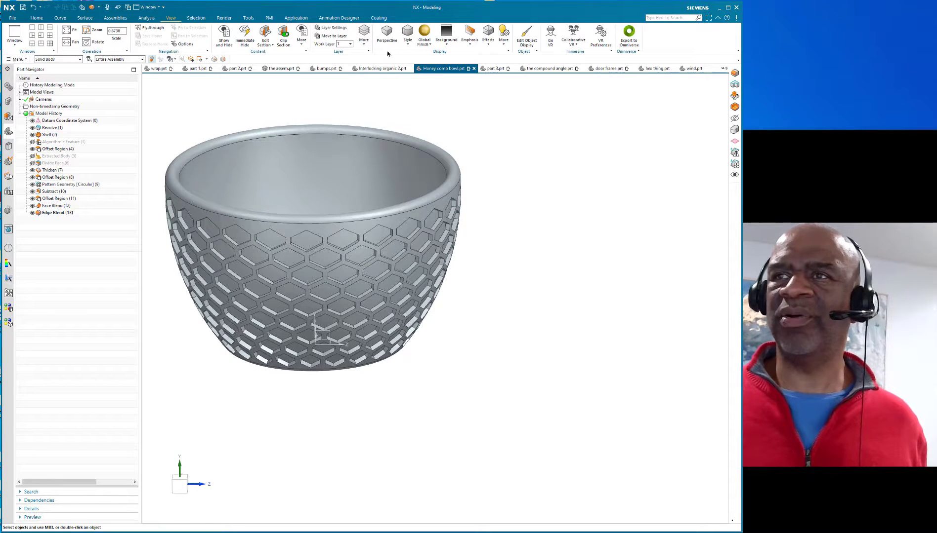
pyautogui.click(408, 44)
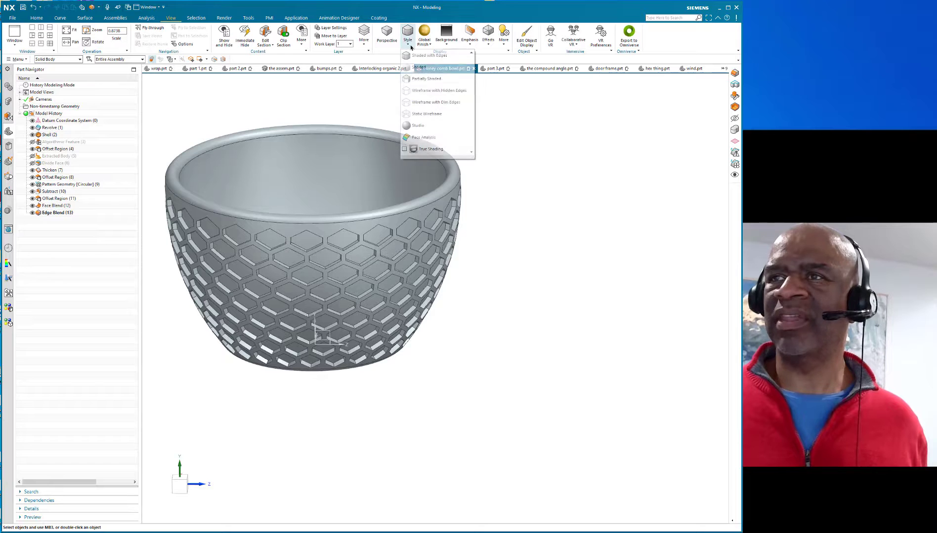
pyautogui.click(416, 150)
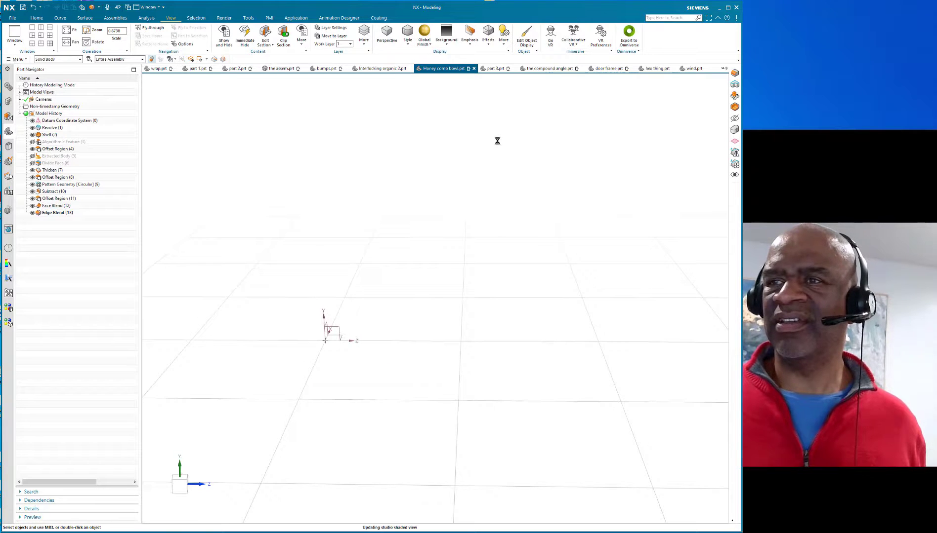
pyautogui.moveTo(504, 187)
pyautogui.mouseDown(button='middle')
pyautogui.moveTo(579, 228)
pyautogui.moveTo(621, 228)
pyautogui.mouseUp(button='middle')
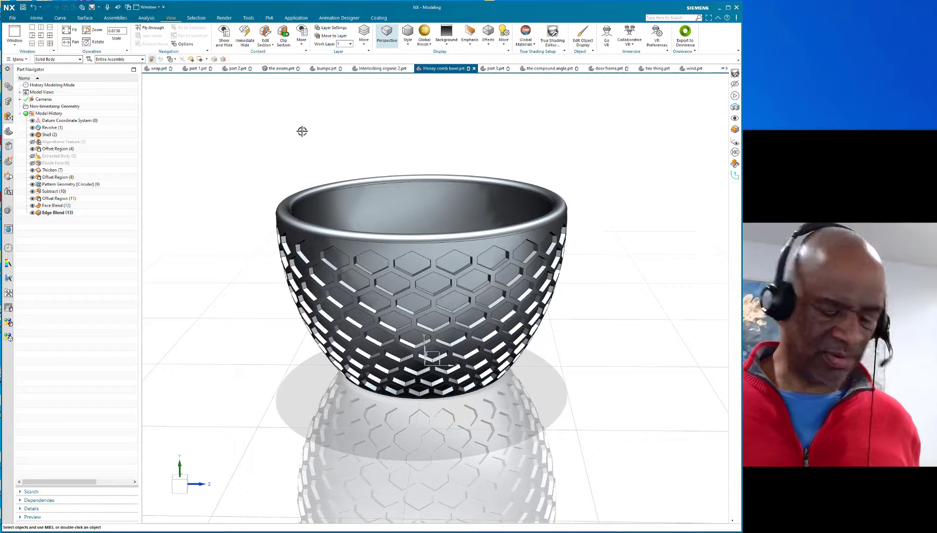
# Step: Hide all datum coordinate systems with Show and Hide so that only the bowl is displayed
pyautogui.hotkey('ctrl', 'w')
pyautogui.click(251, 153)
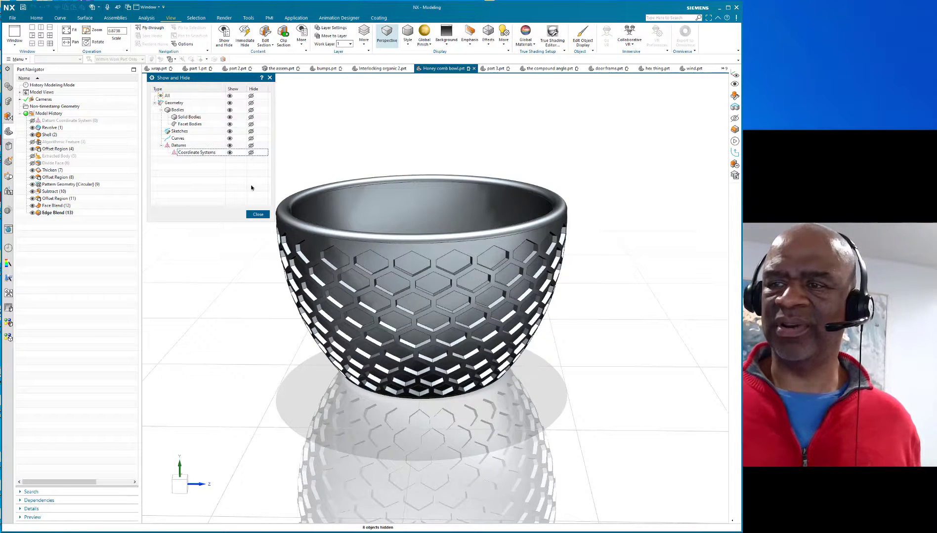
pyautogui.click(253, 214)
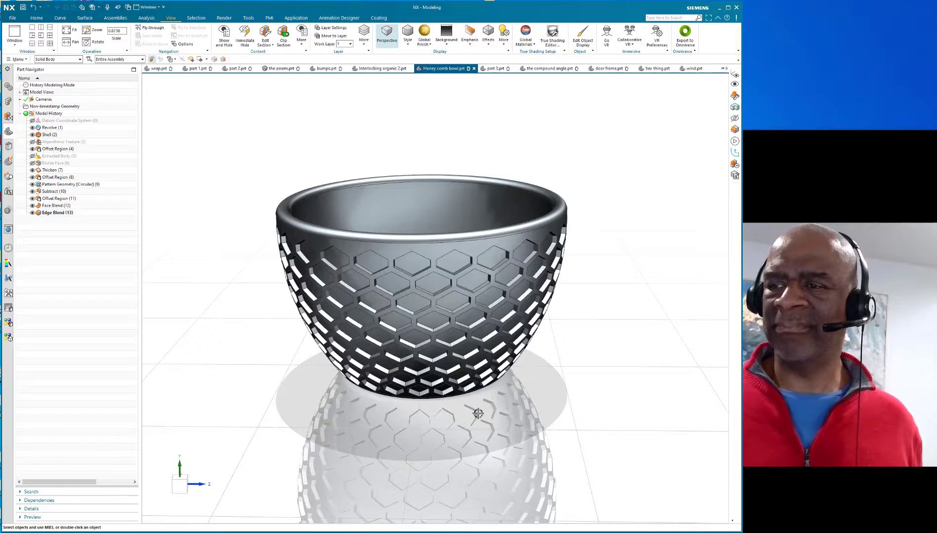
# Step: Examine the shaded bowl's honeycomb wall, rounded rim and blended bottom edge from several angles
pyautogui.moveTo(477, 412); pyautogui.dragTo(393, 452, button='middle')
pyautogui.scroll(2, 480, 410)
pyautogui.scroll(-1, 501, 391)
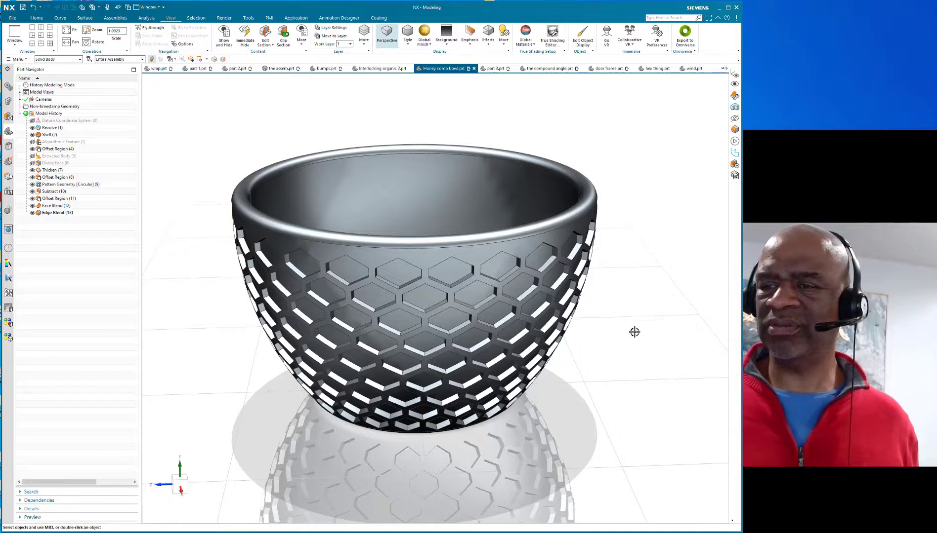
pyautogui.moveTo(634, 320); pyautogui.dragTo(639, 314, button='middle')
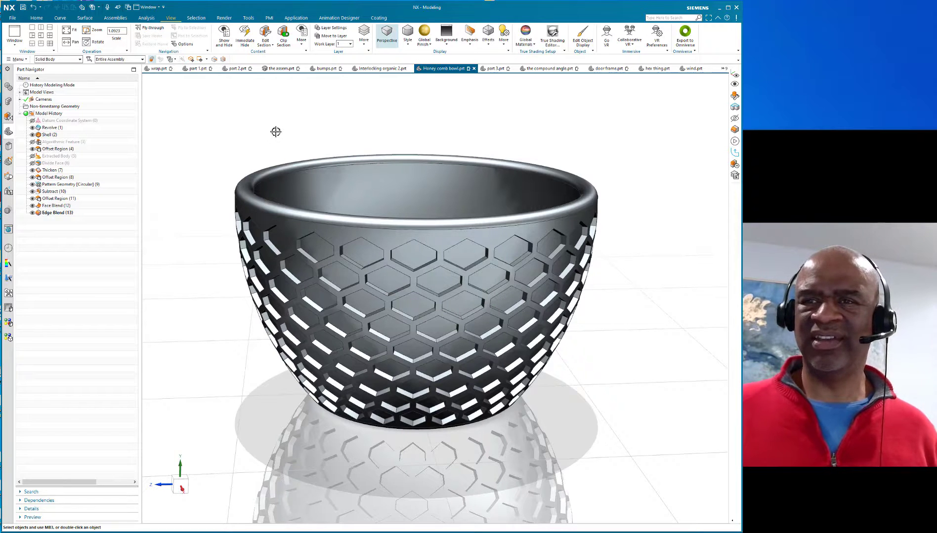
pyautogui.moveTo(277, 133); pyautogui.dragTo(278, 133, button='middle')
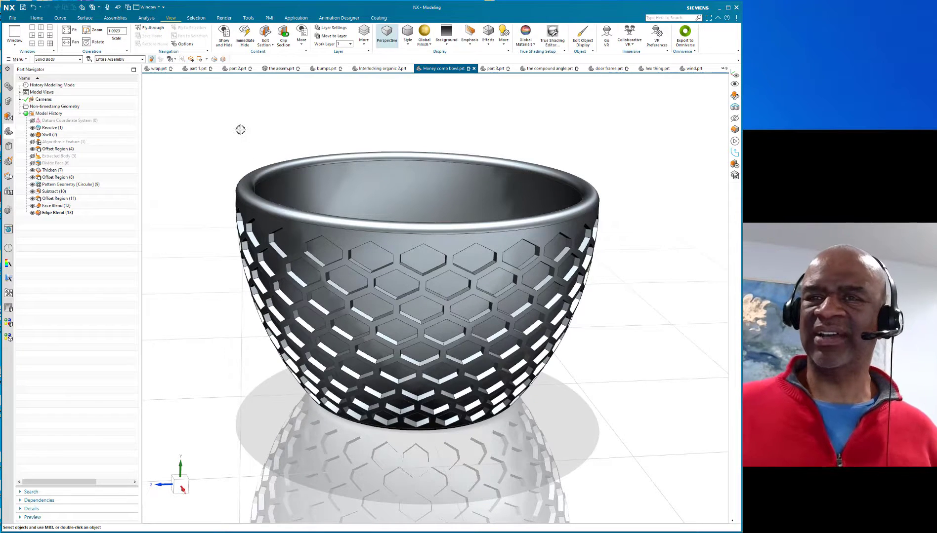
pyautogui.moveTo(233, 142); pyautogui.dragTo(231, 139, button='middle')
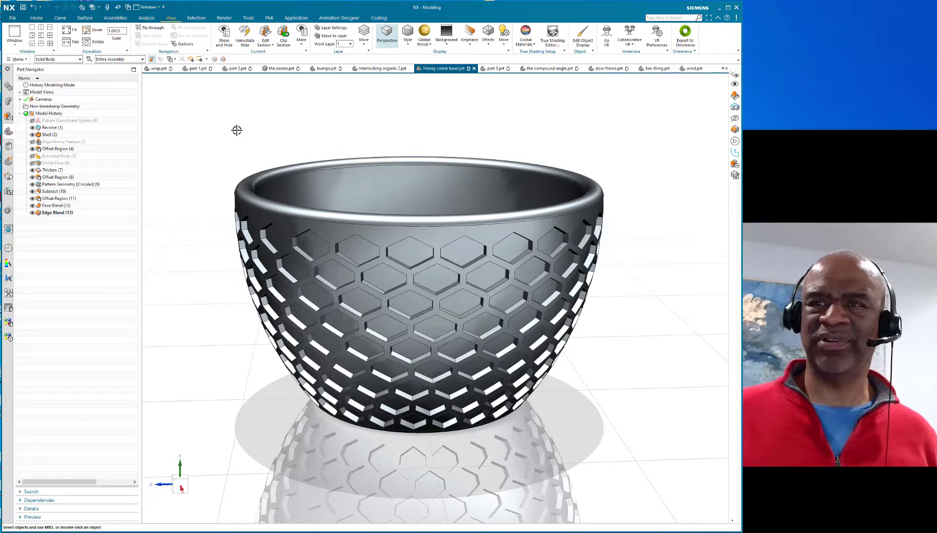
pyautogui.moveTo(236, 130); pyautogui.dragTo(241, 134, button='middle')
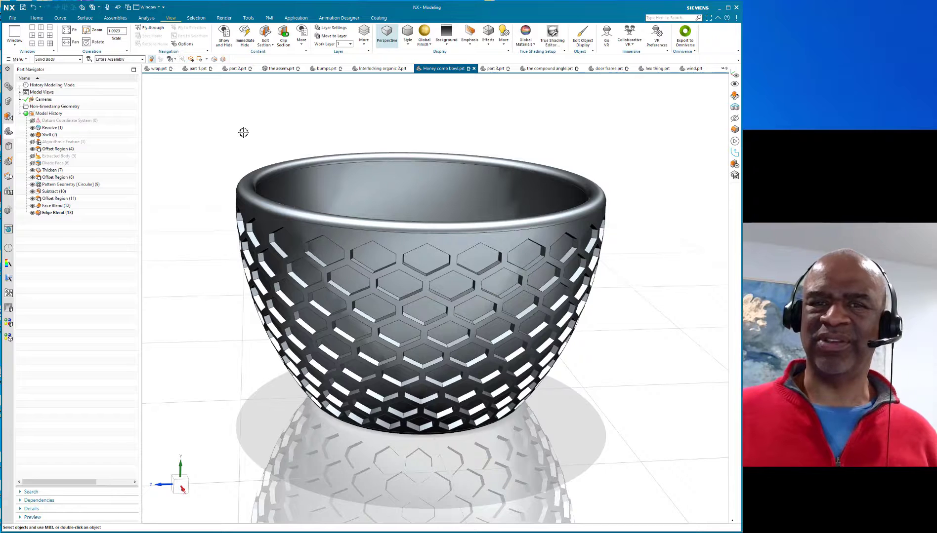